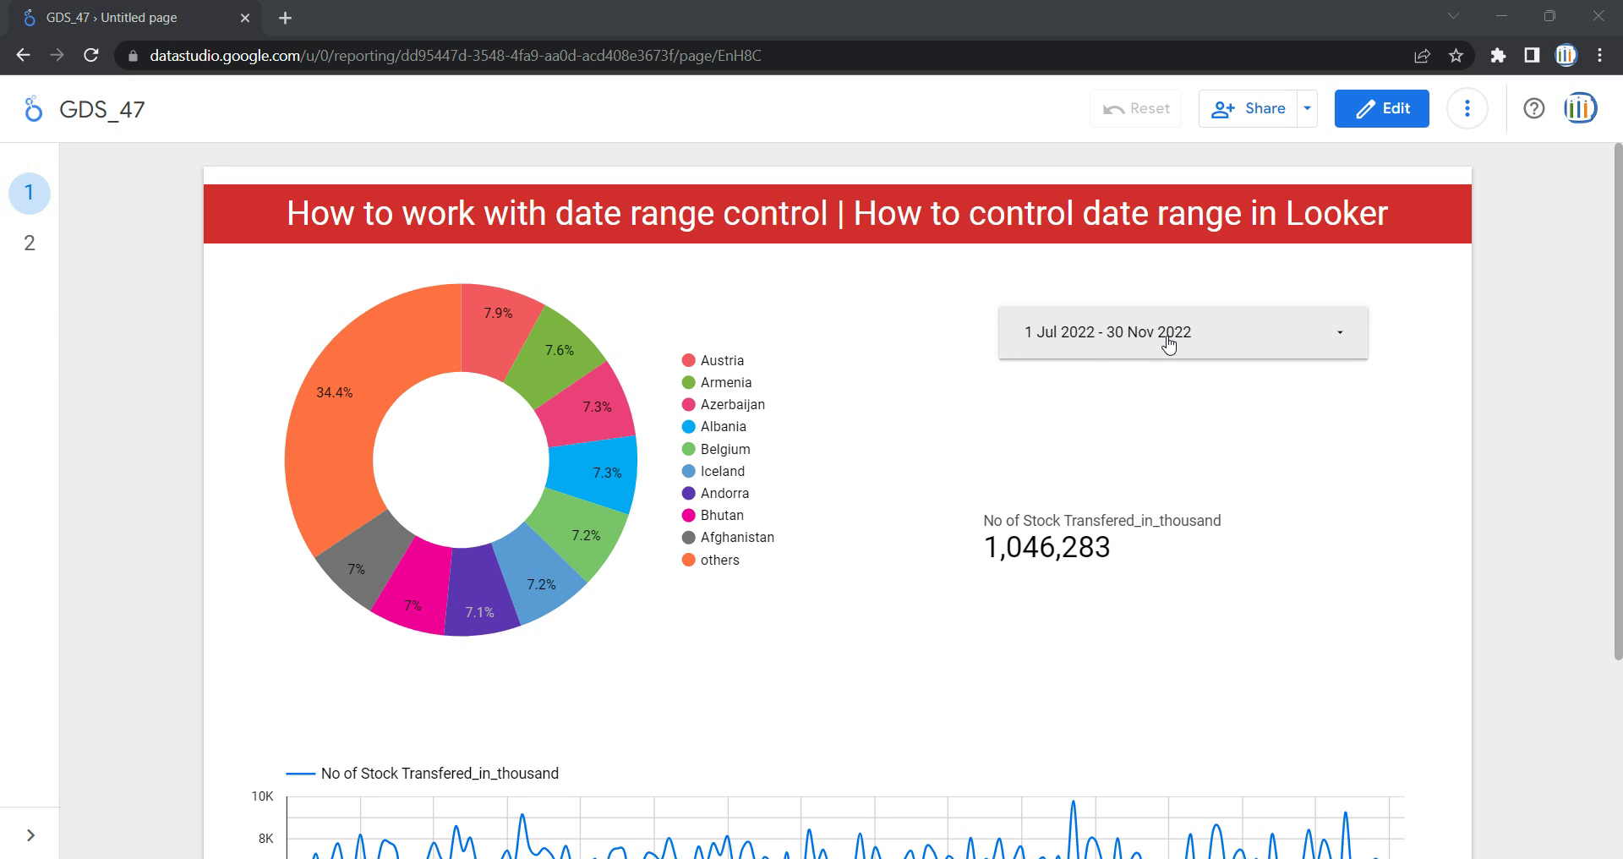
Step: Examine the country donut chart, the stock transfer scorecard and the time series for 1 Jul to 30 Nov 2022
drag(999, 546, 1096, 546)
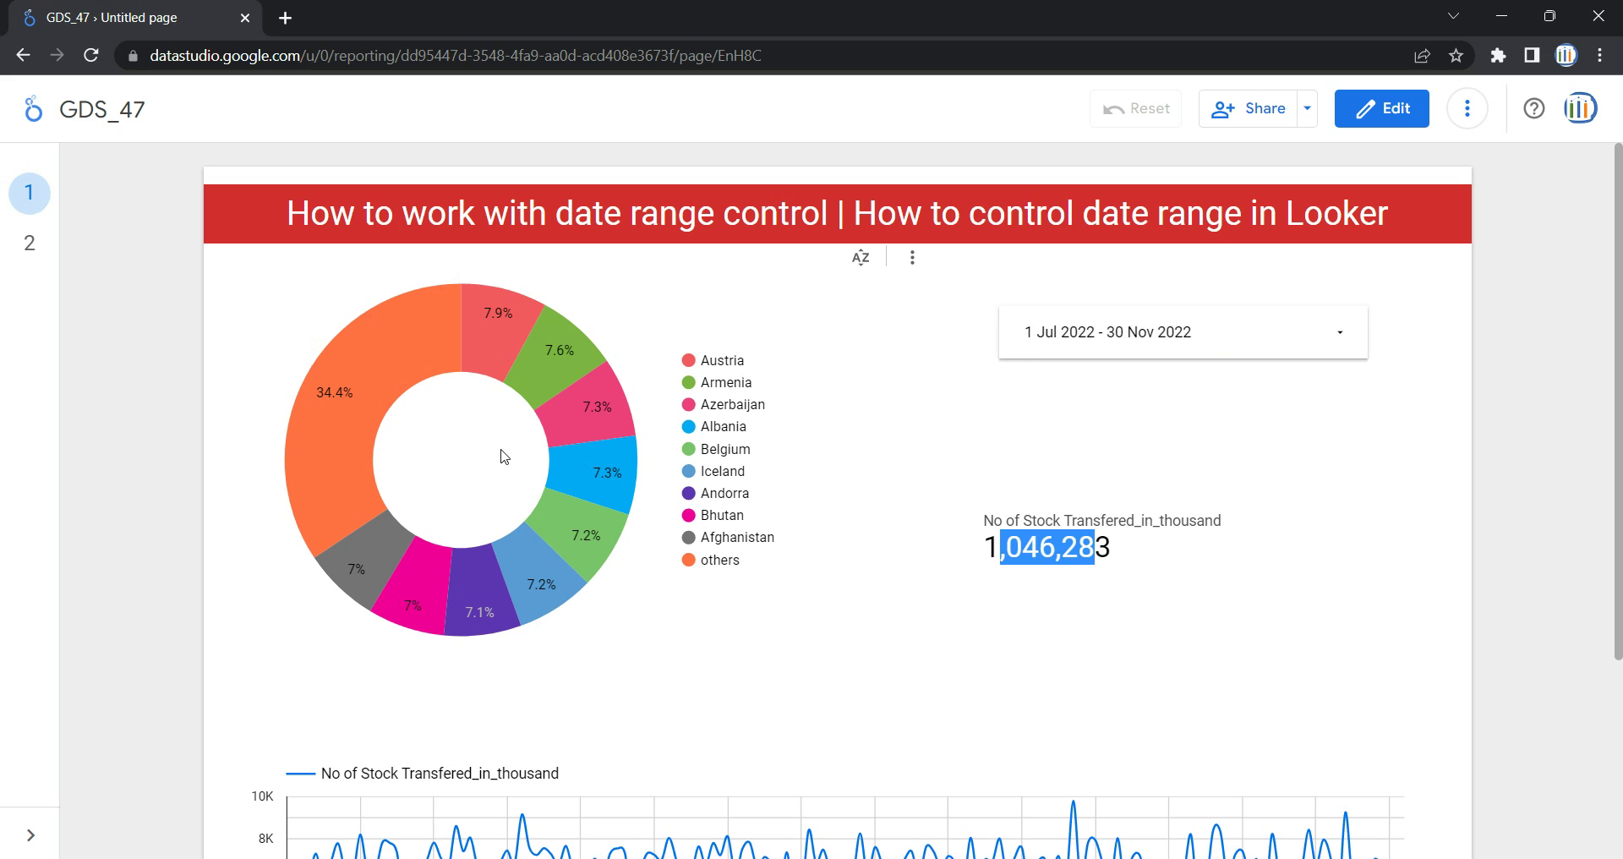
scroll(891, 497, down, 1)
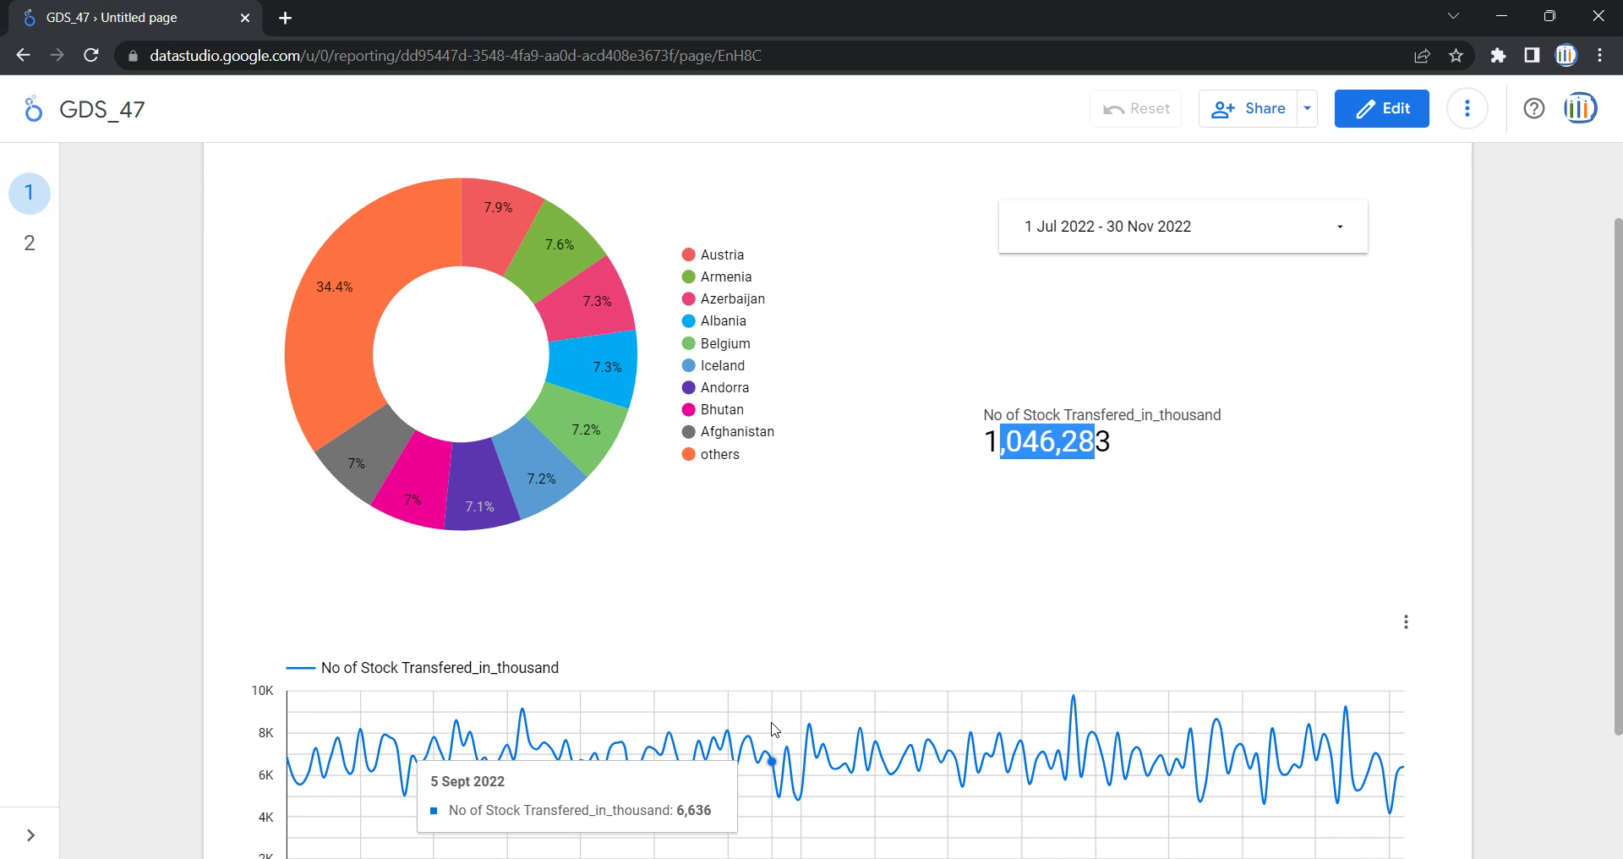
scroll(1054, 342, down, 2)
scroll(1054, 342, up, 3)
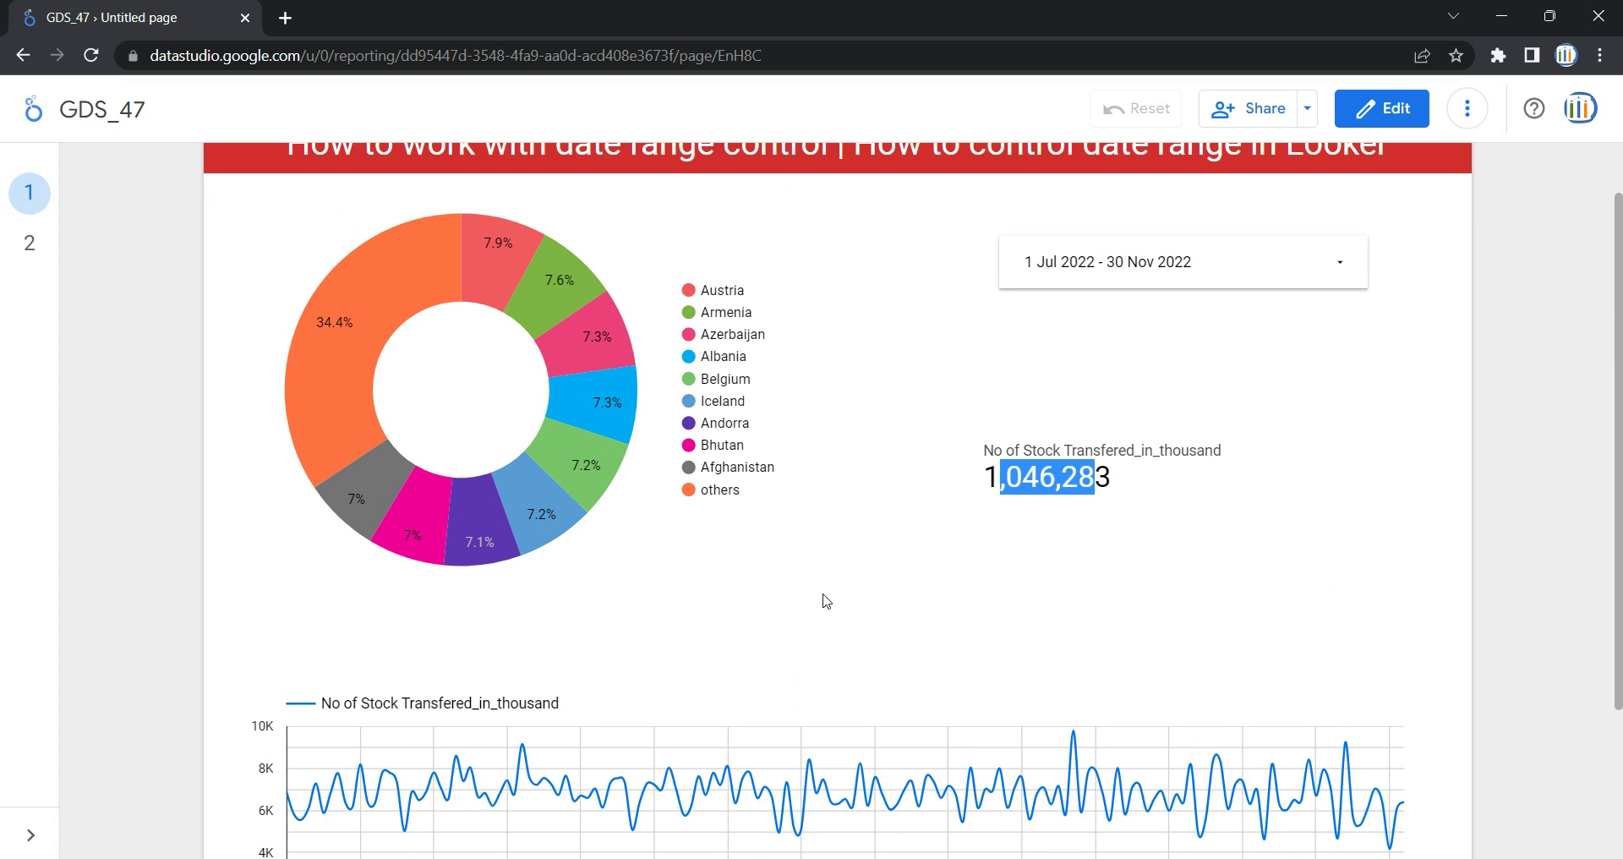
scroll(760, 656, down, 3)
scroll(731, 655, up, 3)
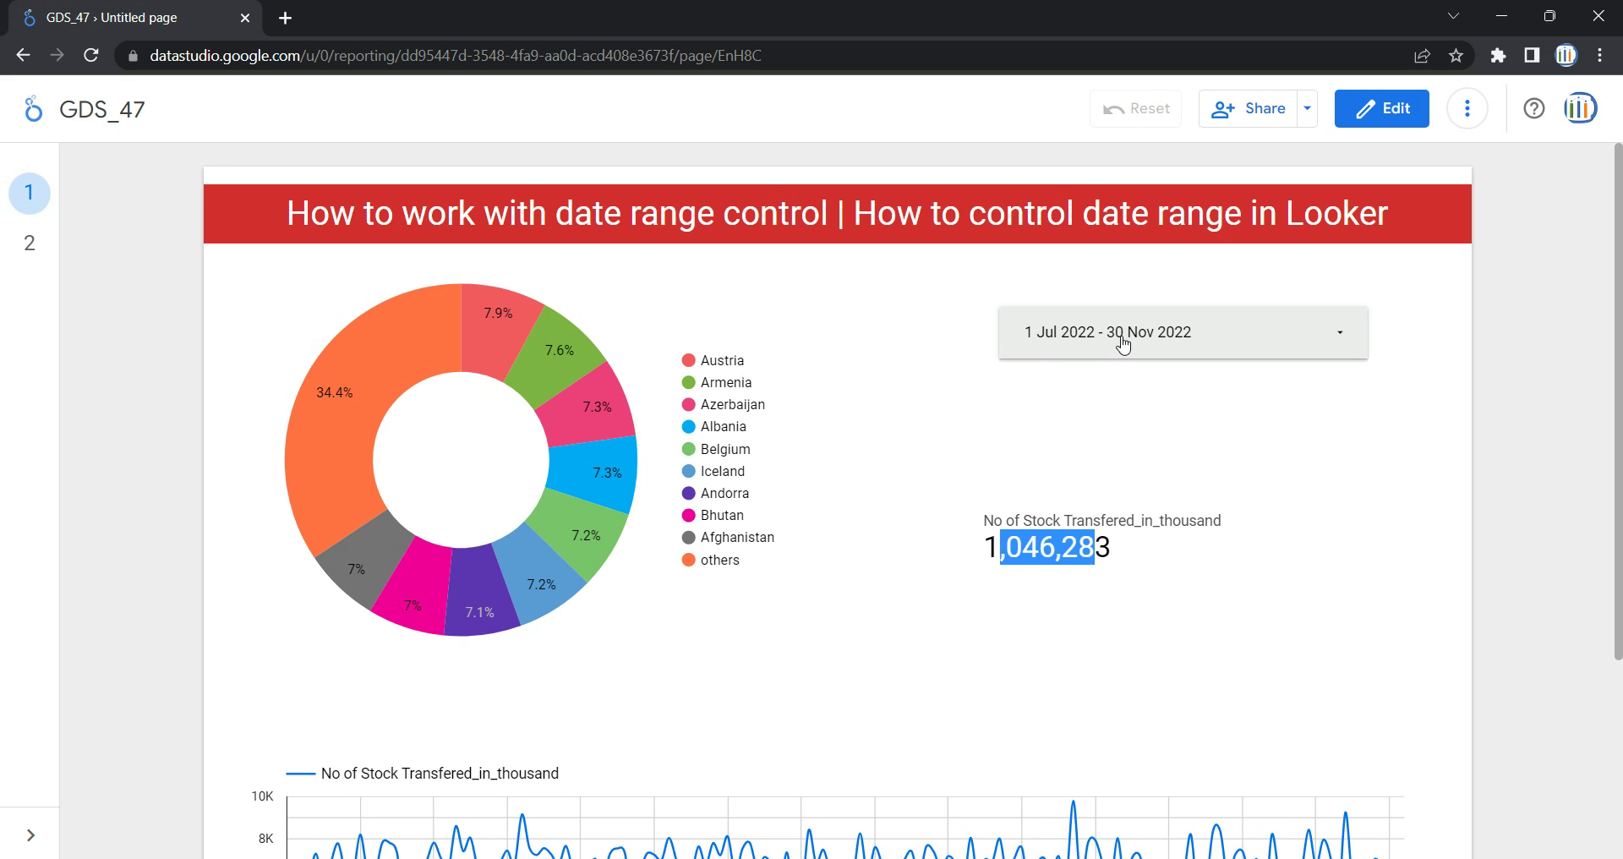
scroll(1105, 402, down, 2)
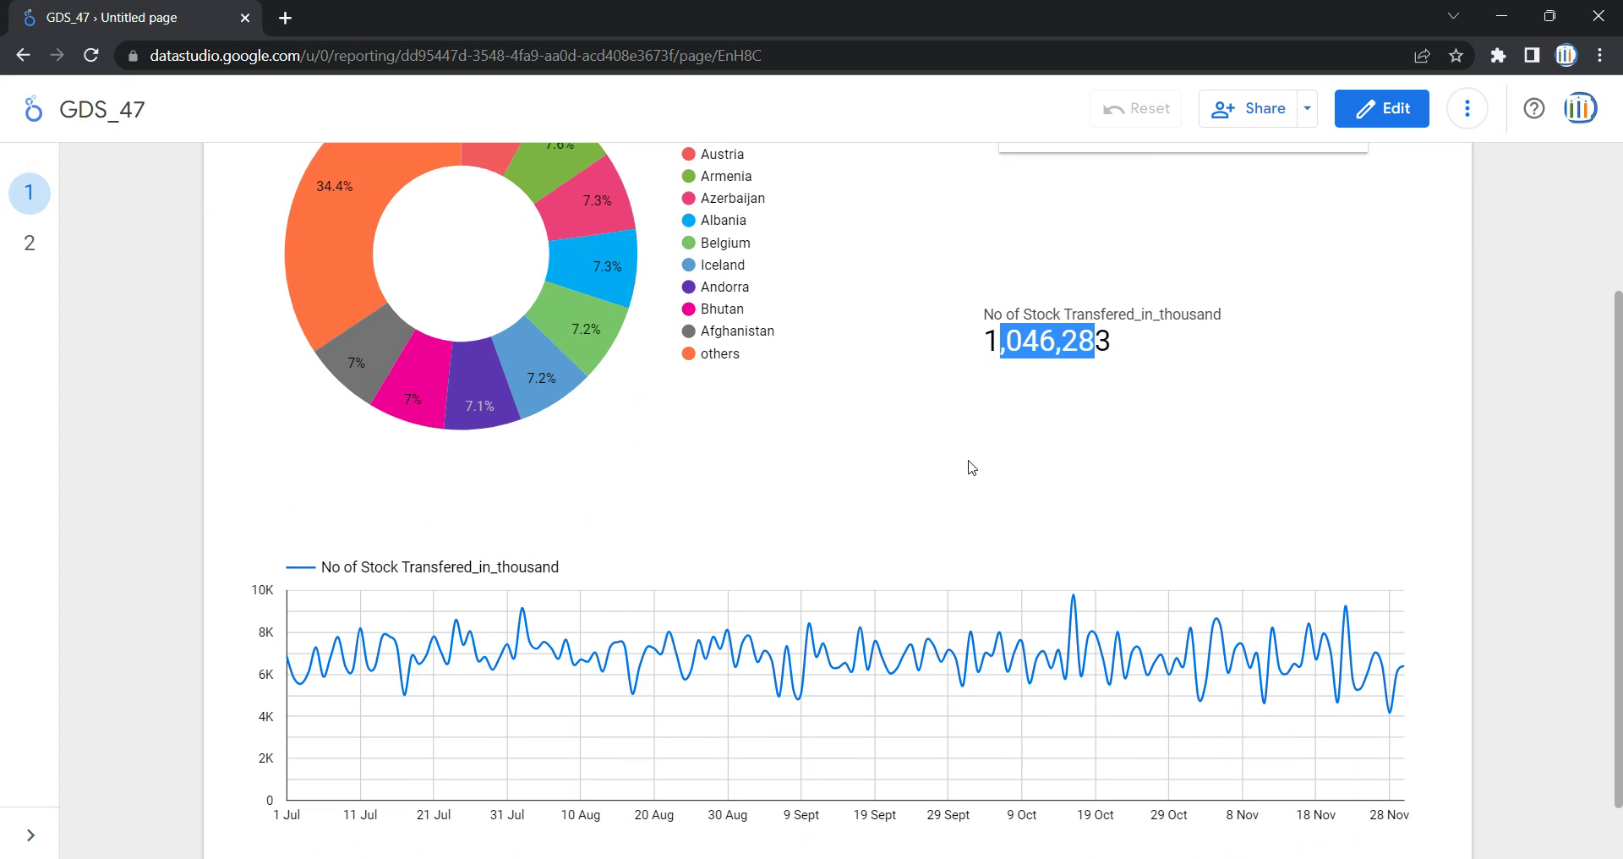
scroll(971, 467, down, 1)
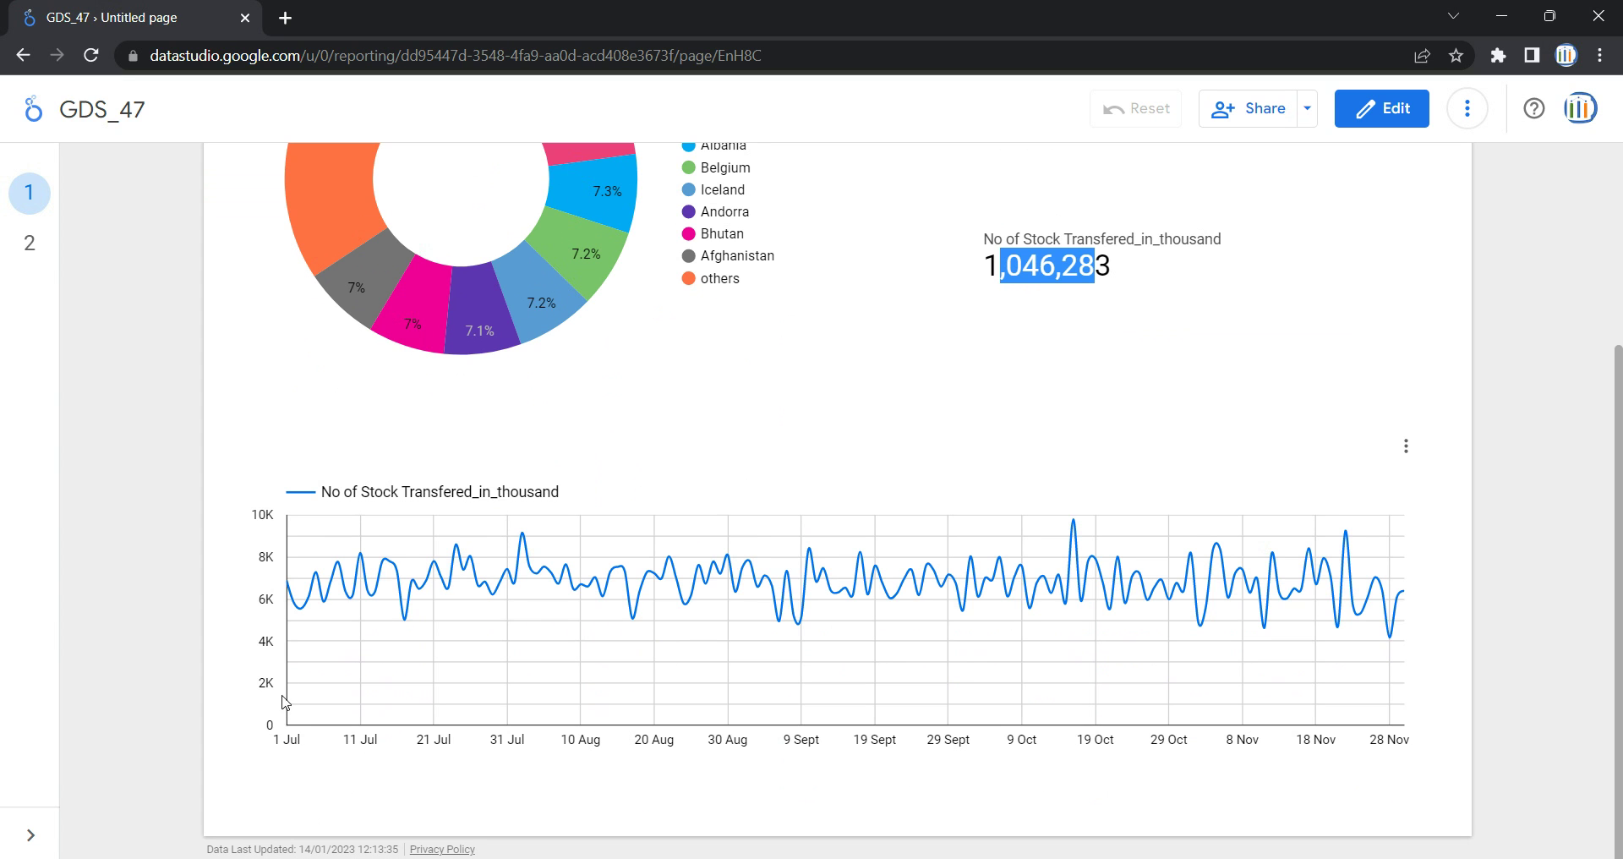
mouse_move(1406, 596)
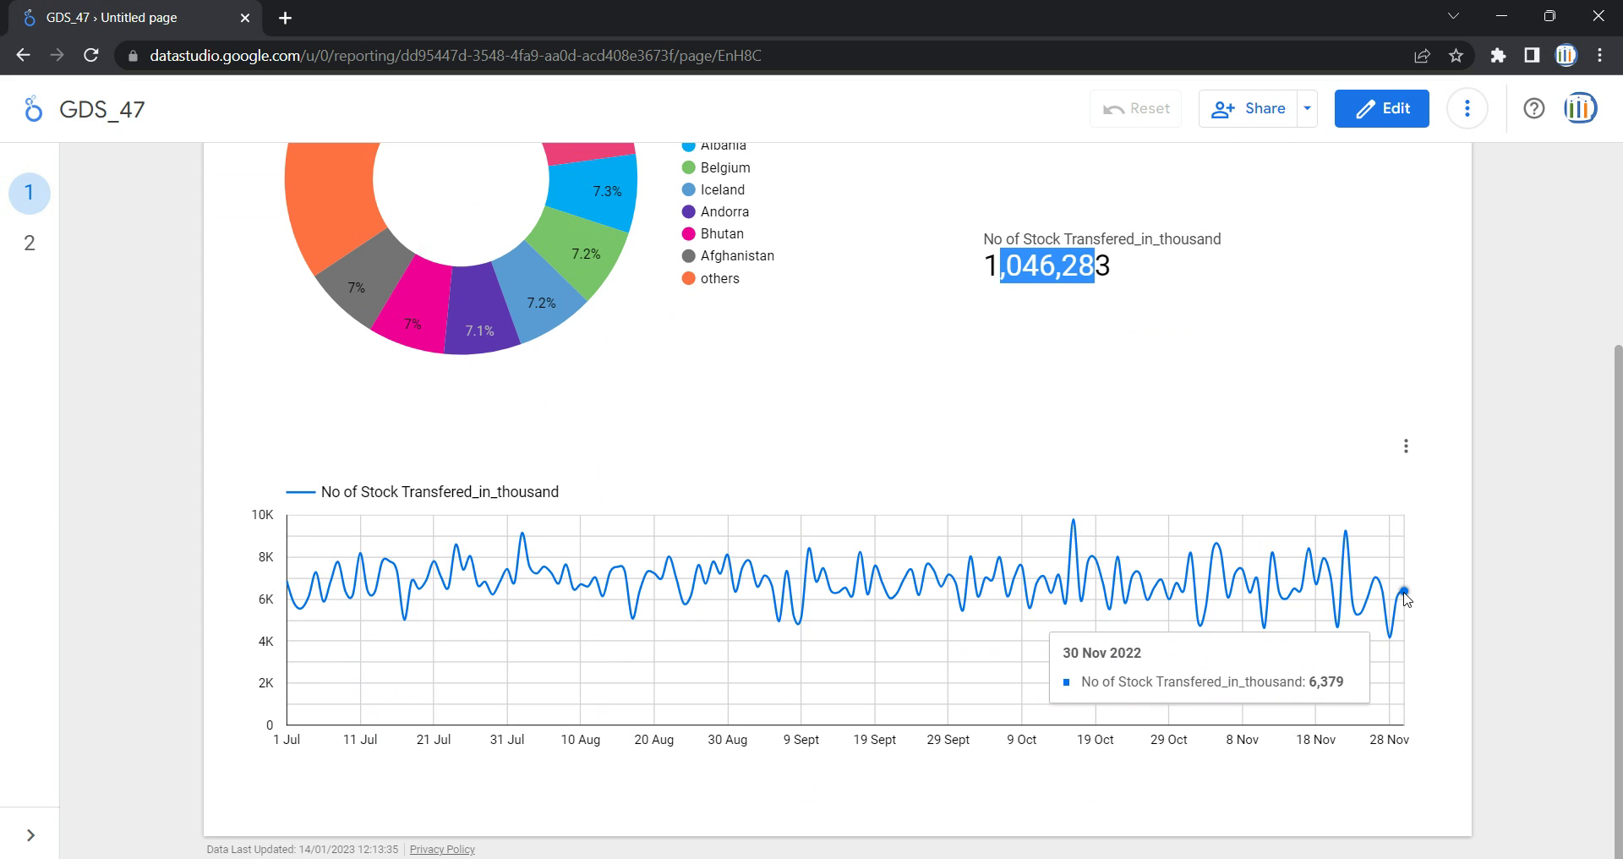
Step: Filter the report with the date range control to 1 Aug 2022 through 31 Oct 2022
scroll(1406, 596, up, 4)
click(1260, 357)
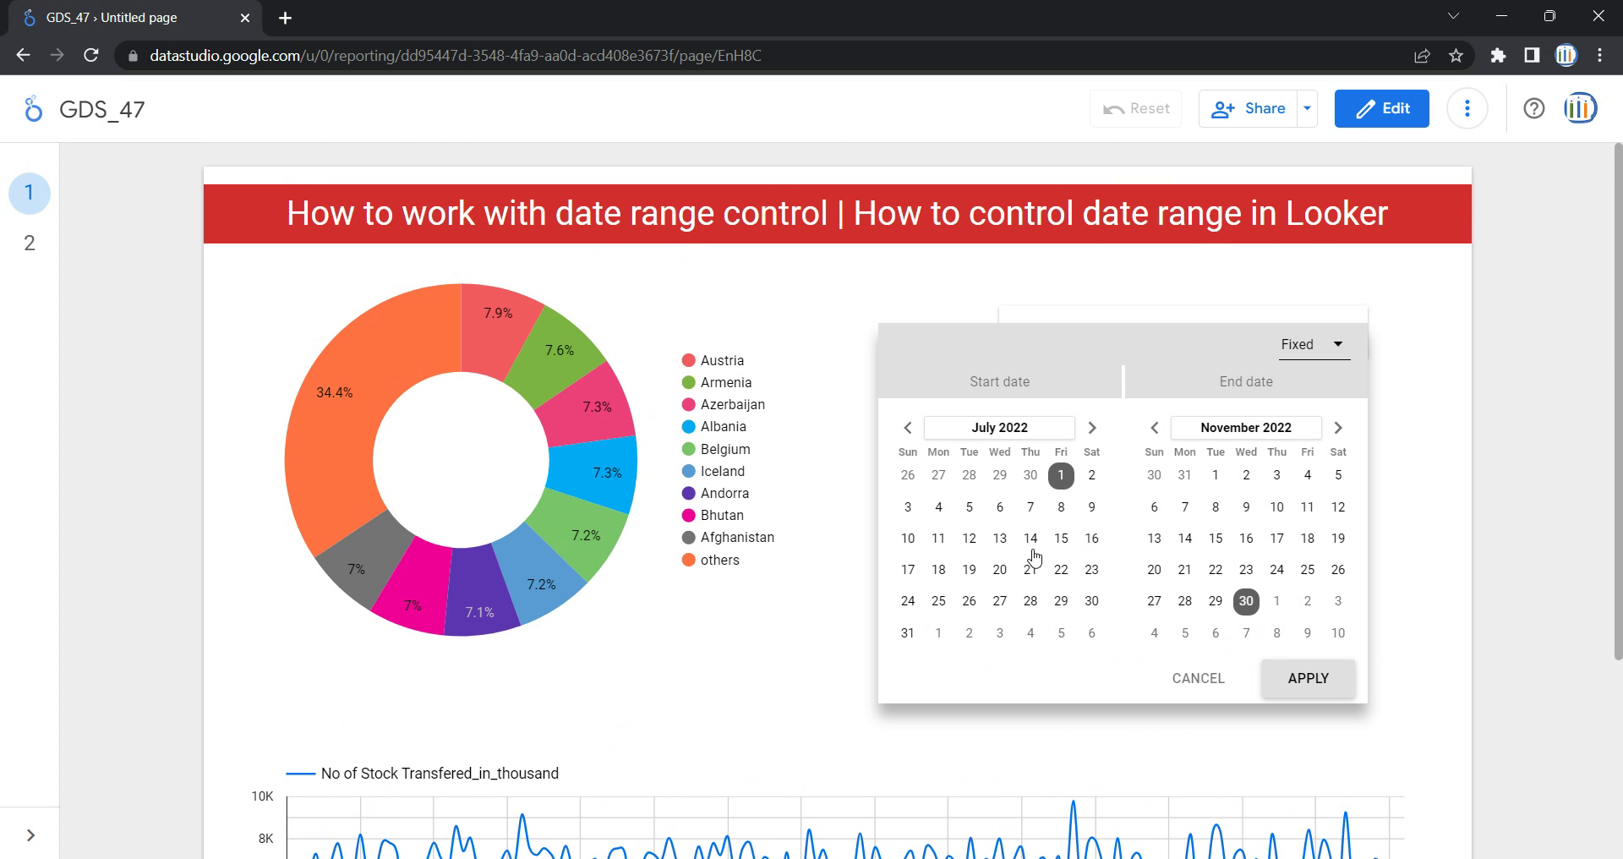
click(1090, 428)
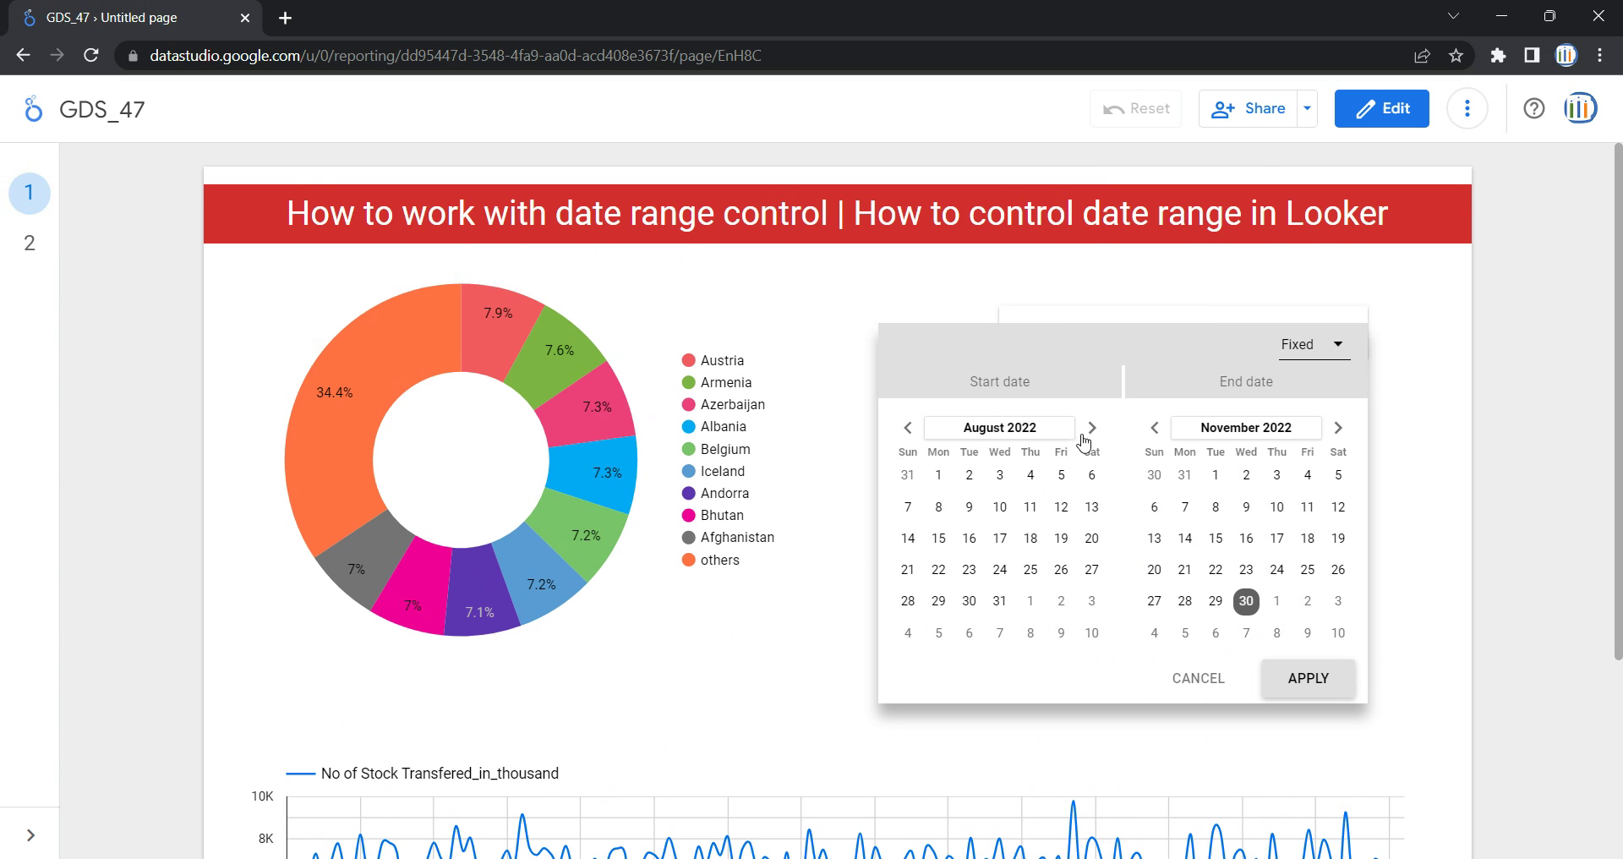
click(939, 477)
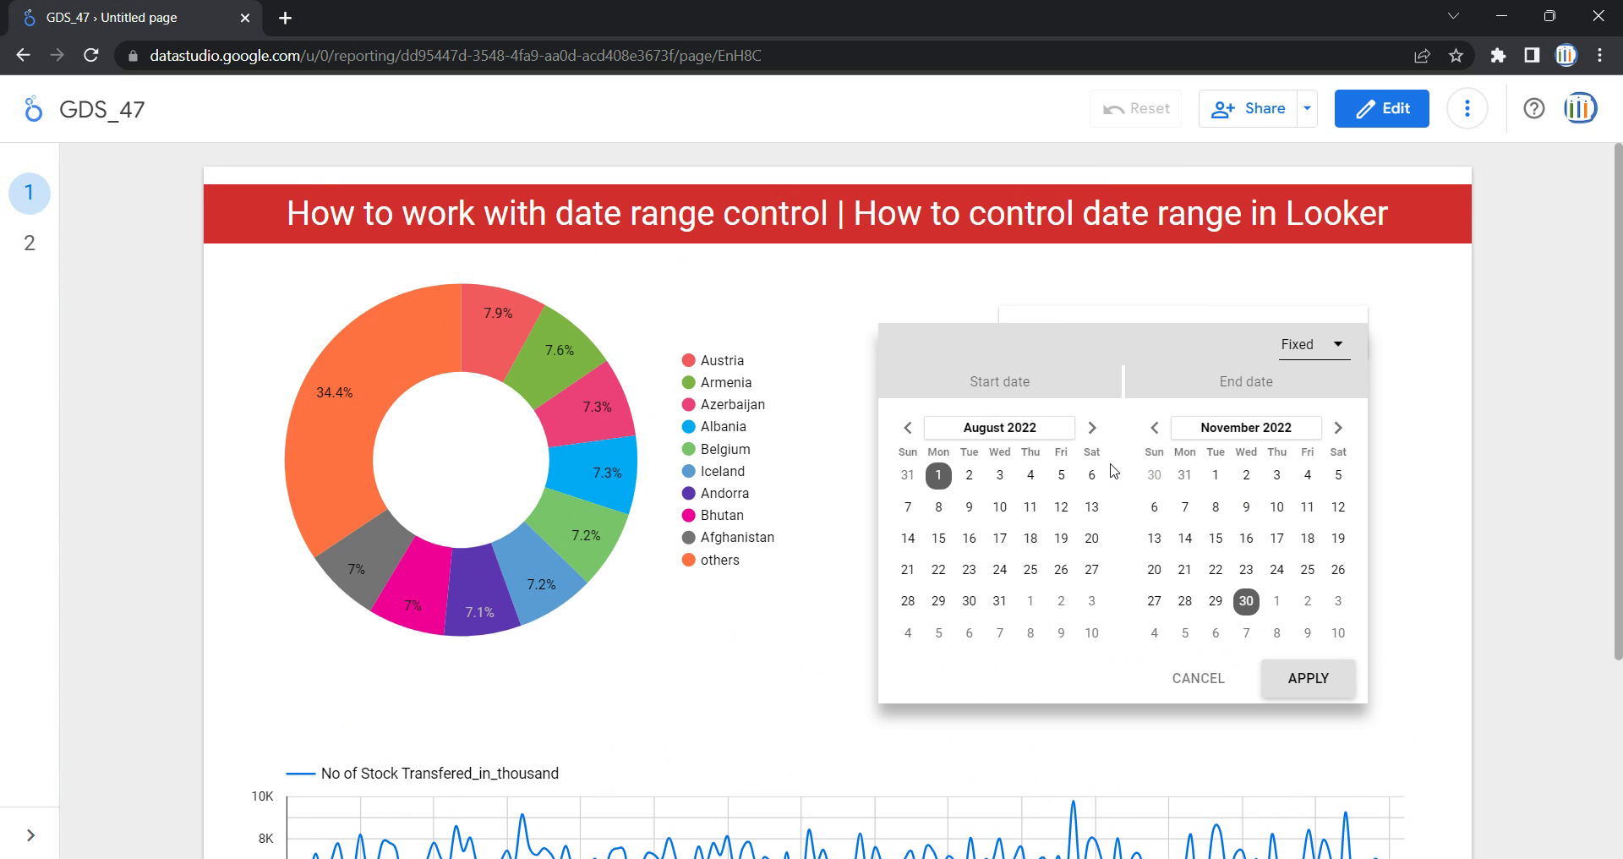
click(1155, 428)
click(1184, 632)
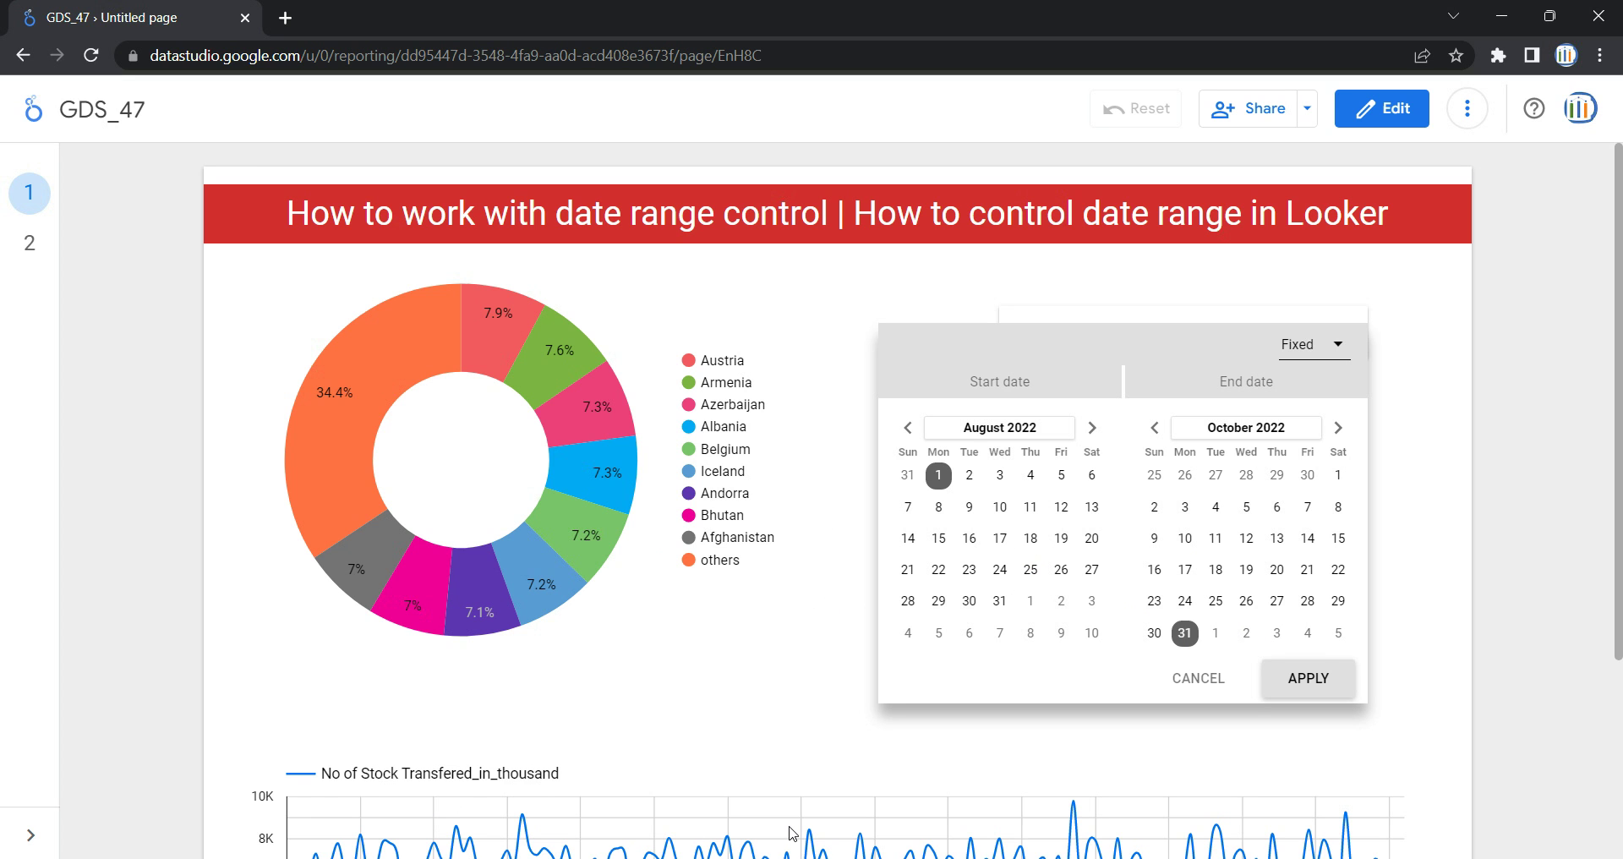
click(1323, 688)
Step: Review the scorecard total, donut chart and time series for the August to October 2022 range
drag(1110, 565, 982, 531)
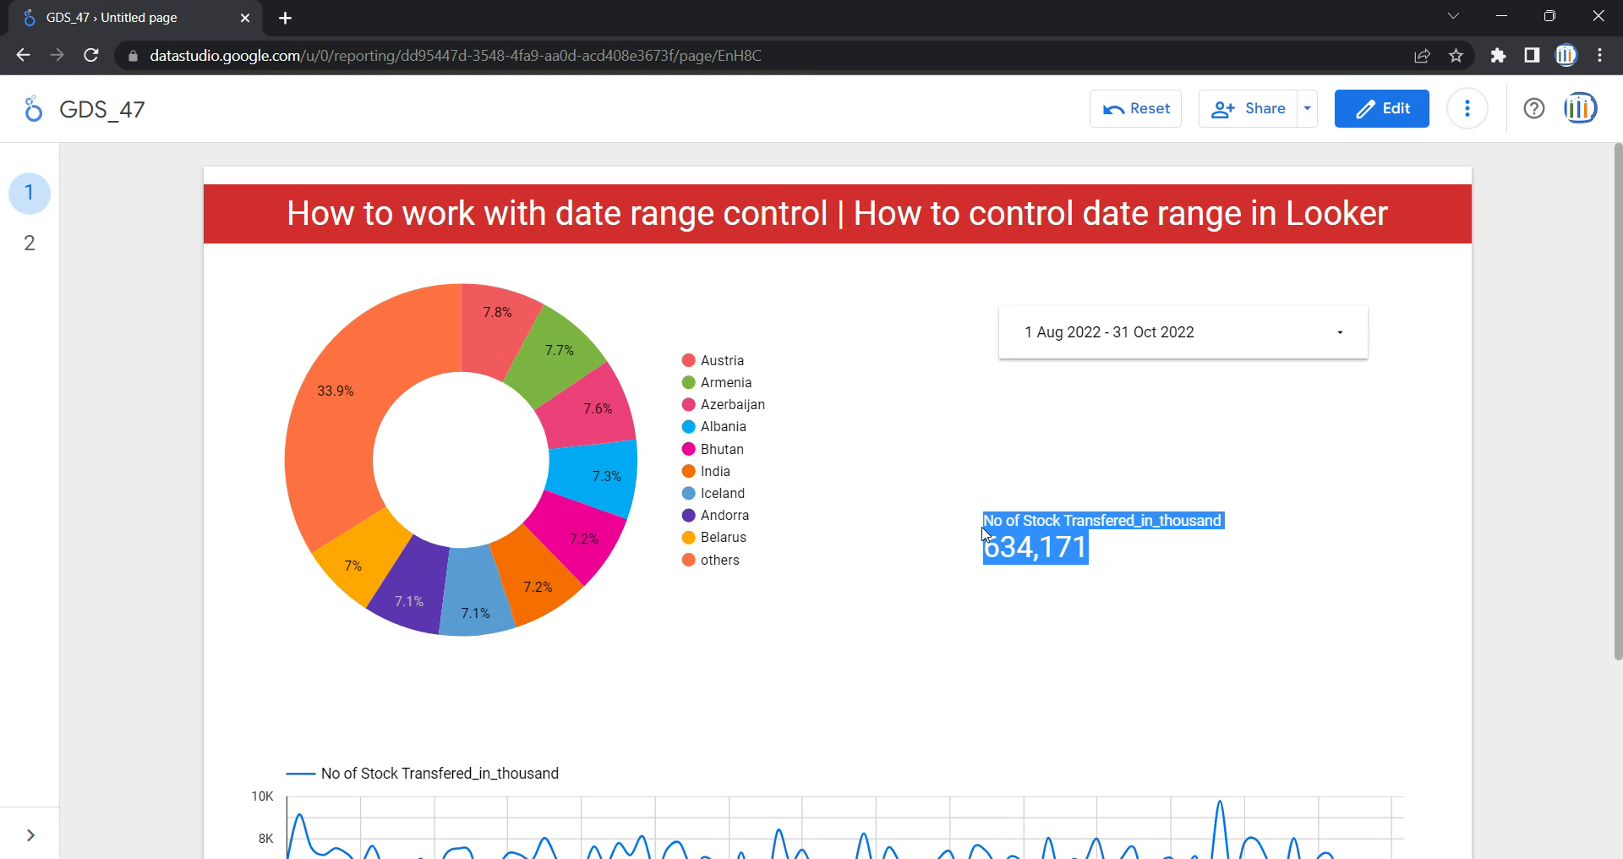
click(983, 531)
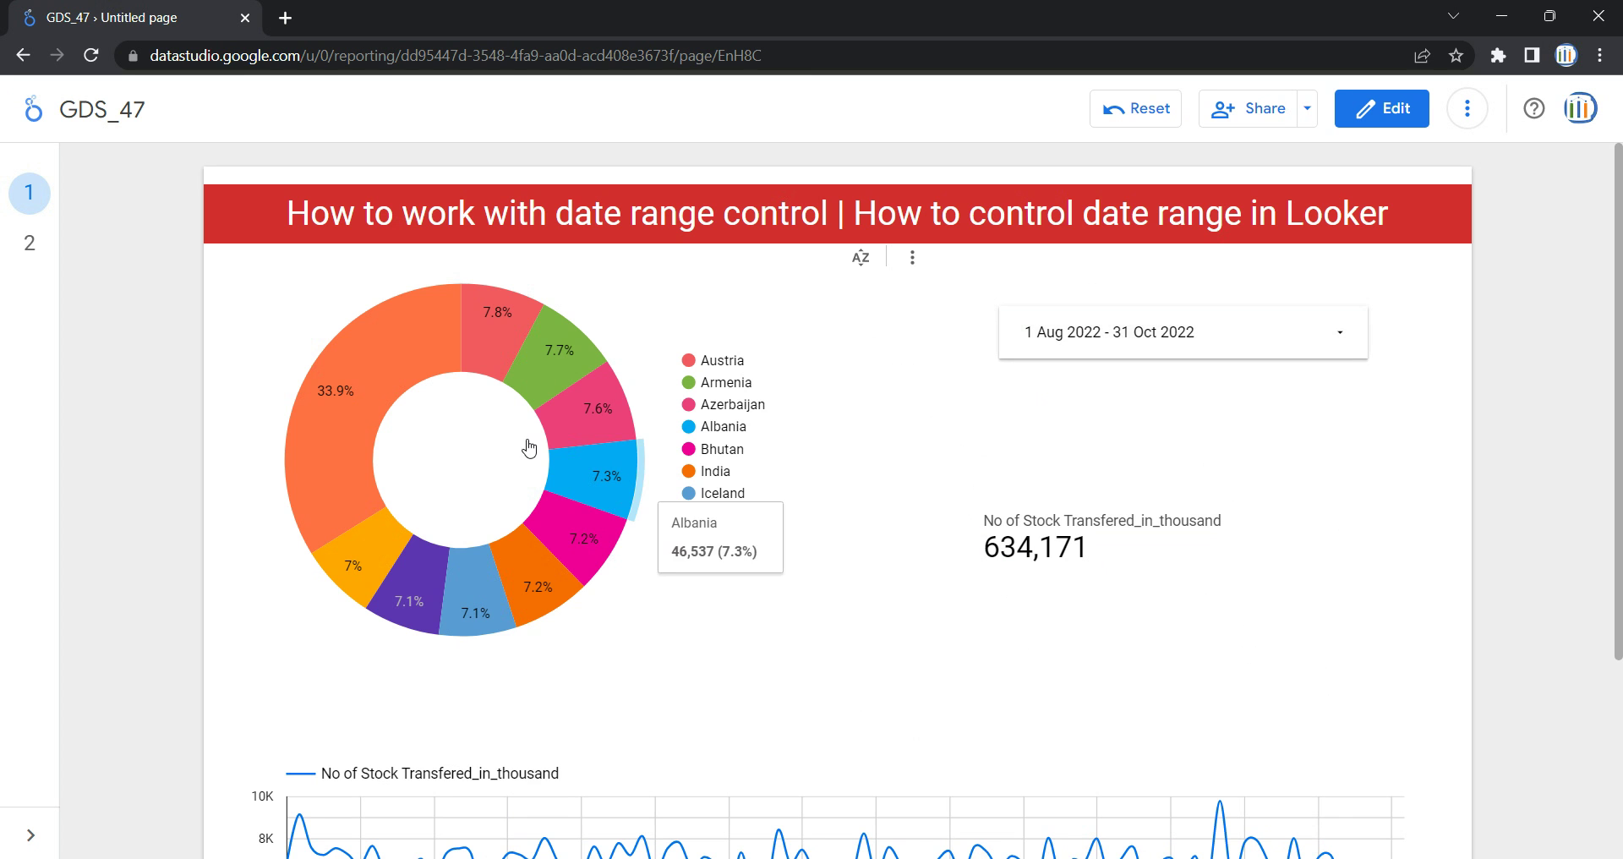
scroll(359, 393, down, 3)
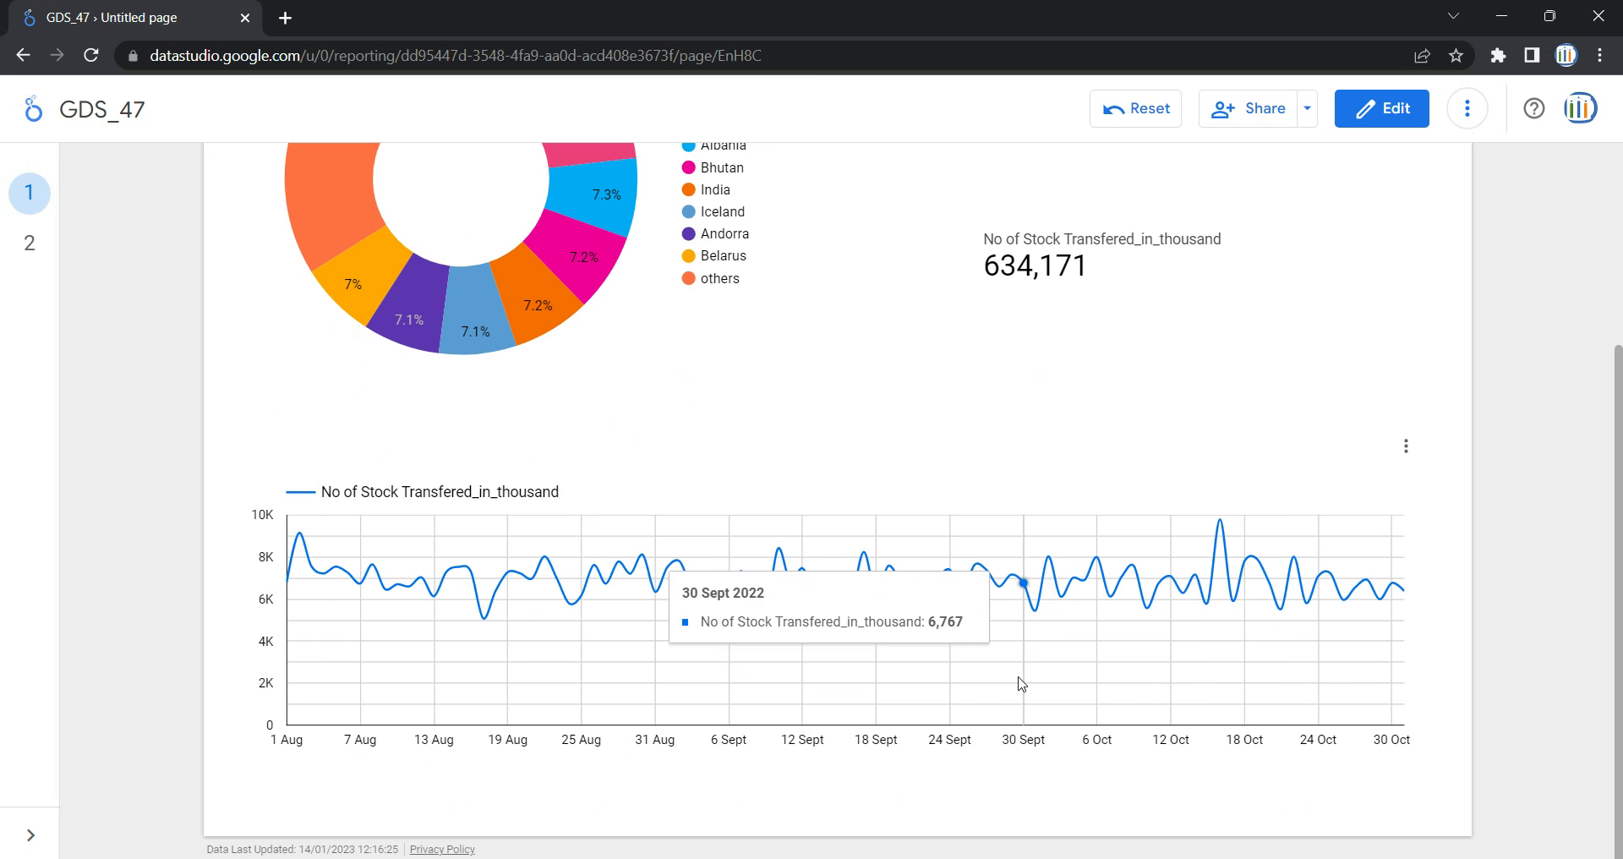
scroll(1021, 680, up, 2)
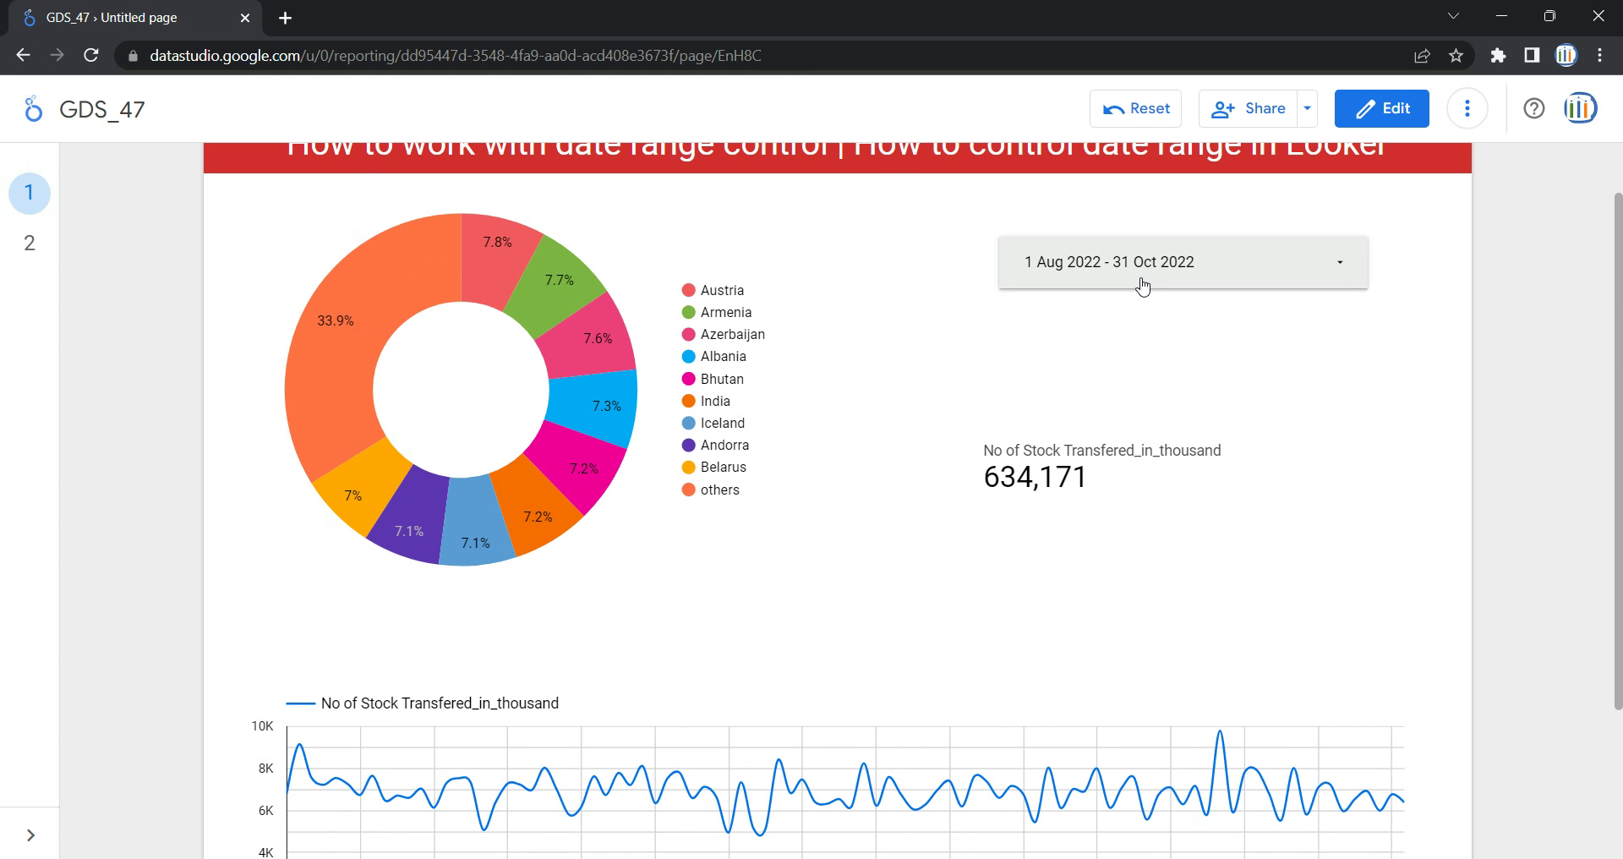
scroll(1143, 288, up, 1)
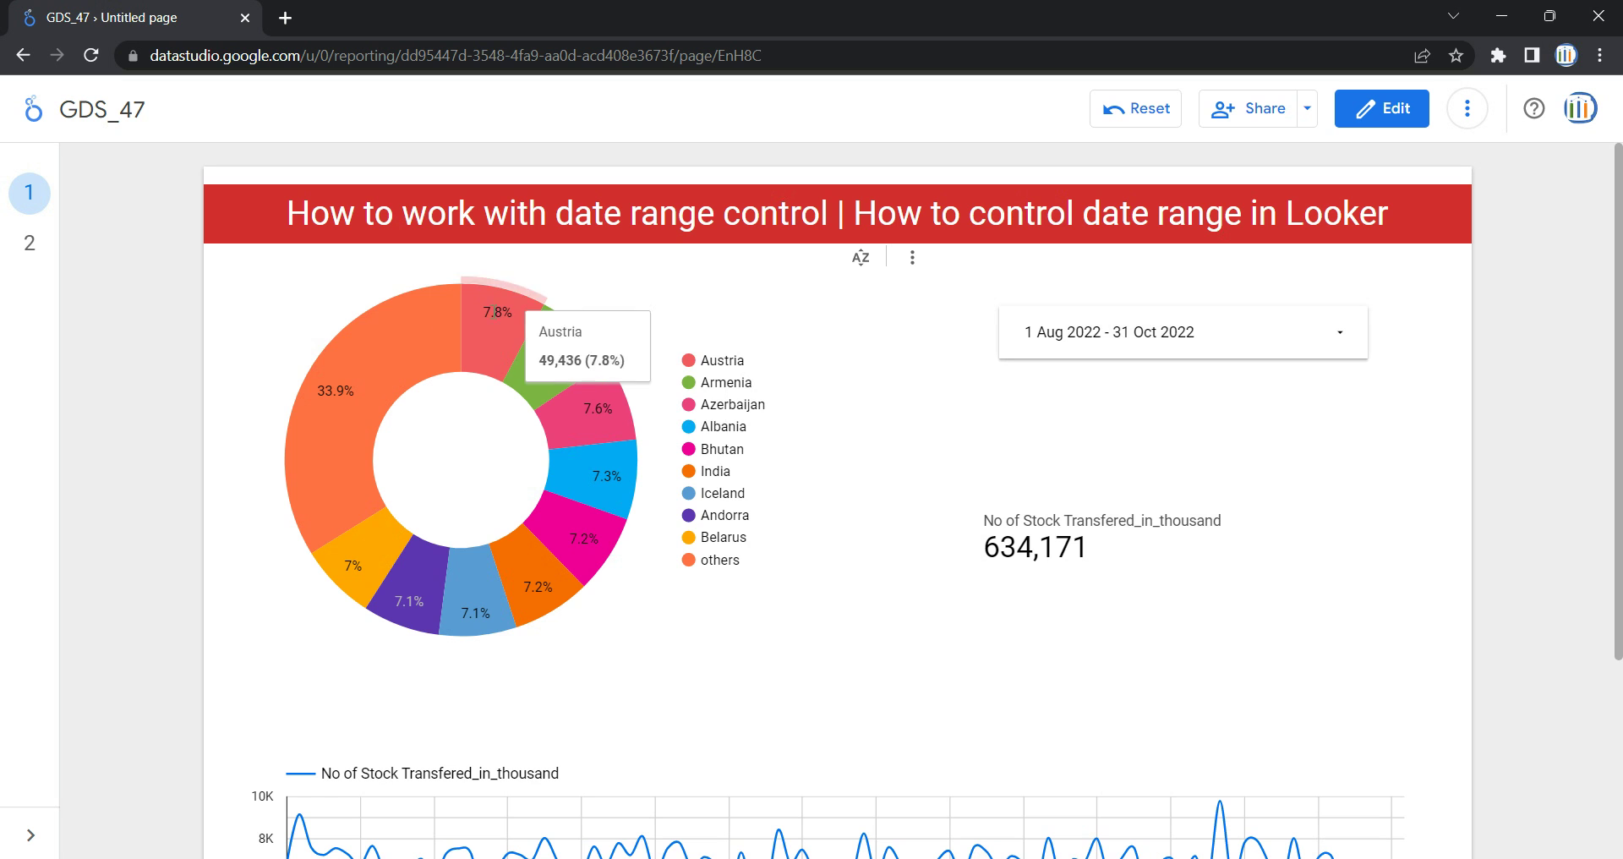
scroll(589, 697, down, 5)
scroll(572, 670, up, 5)
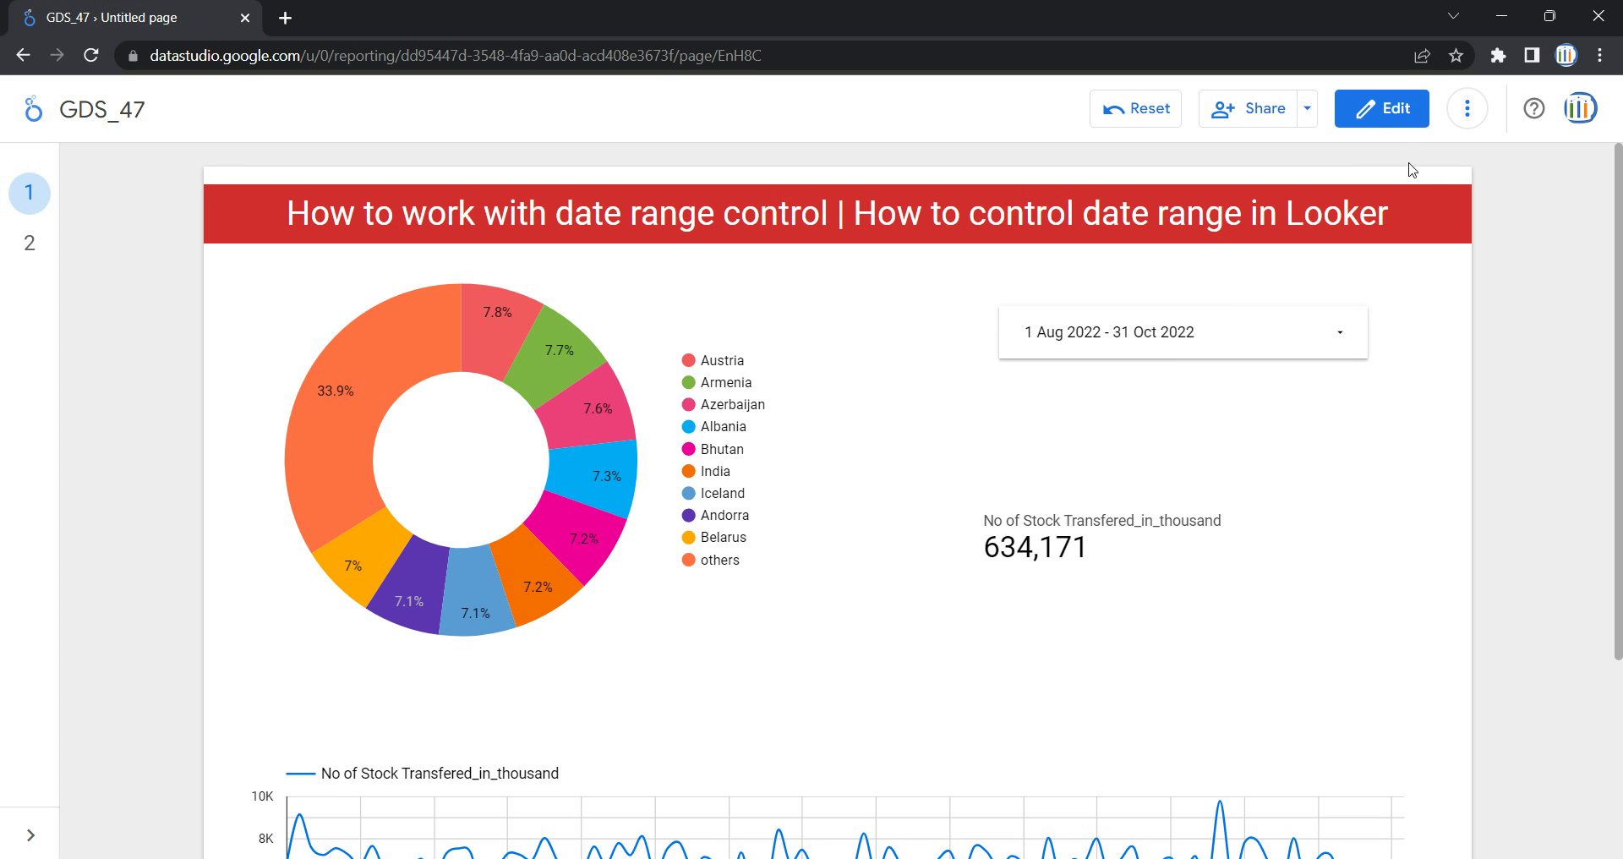
Step: Switch the report to edit mode and delete the existing date range controls from page 1 and page 2
click(1397, 119)
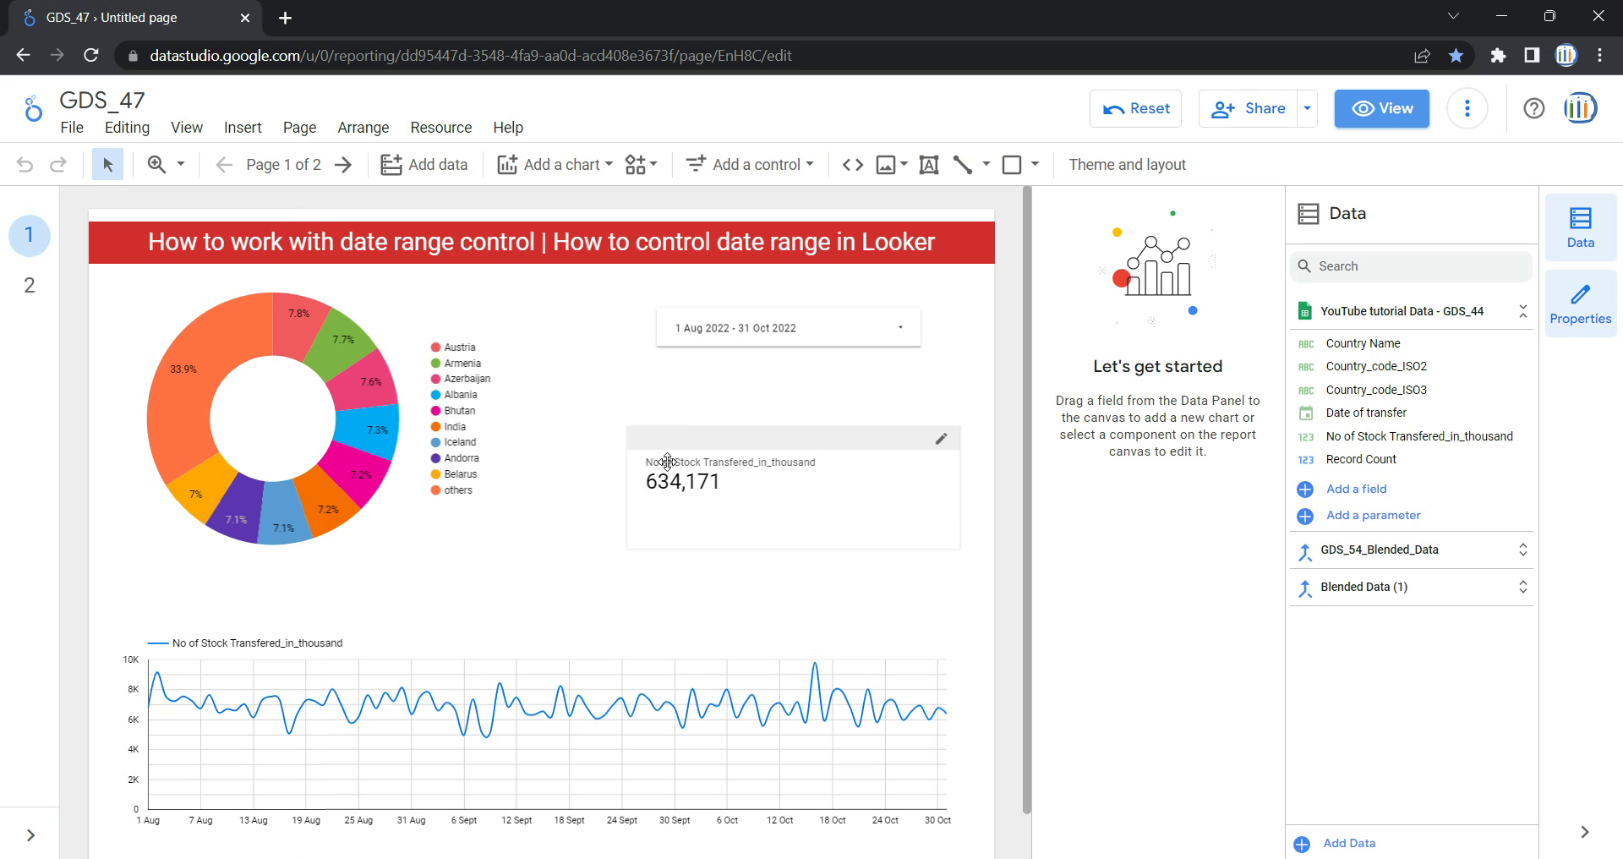
click(773, 307)
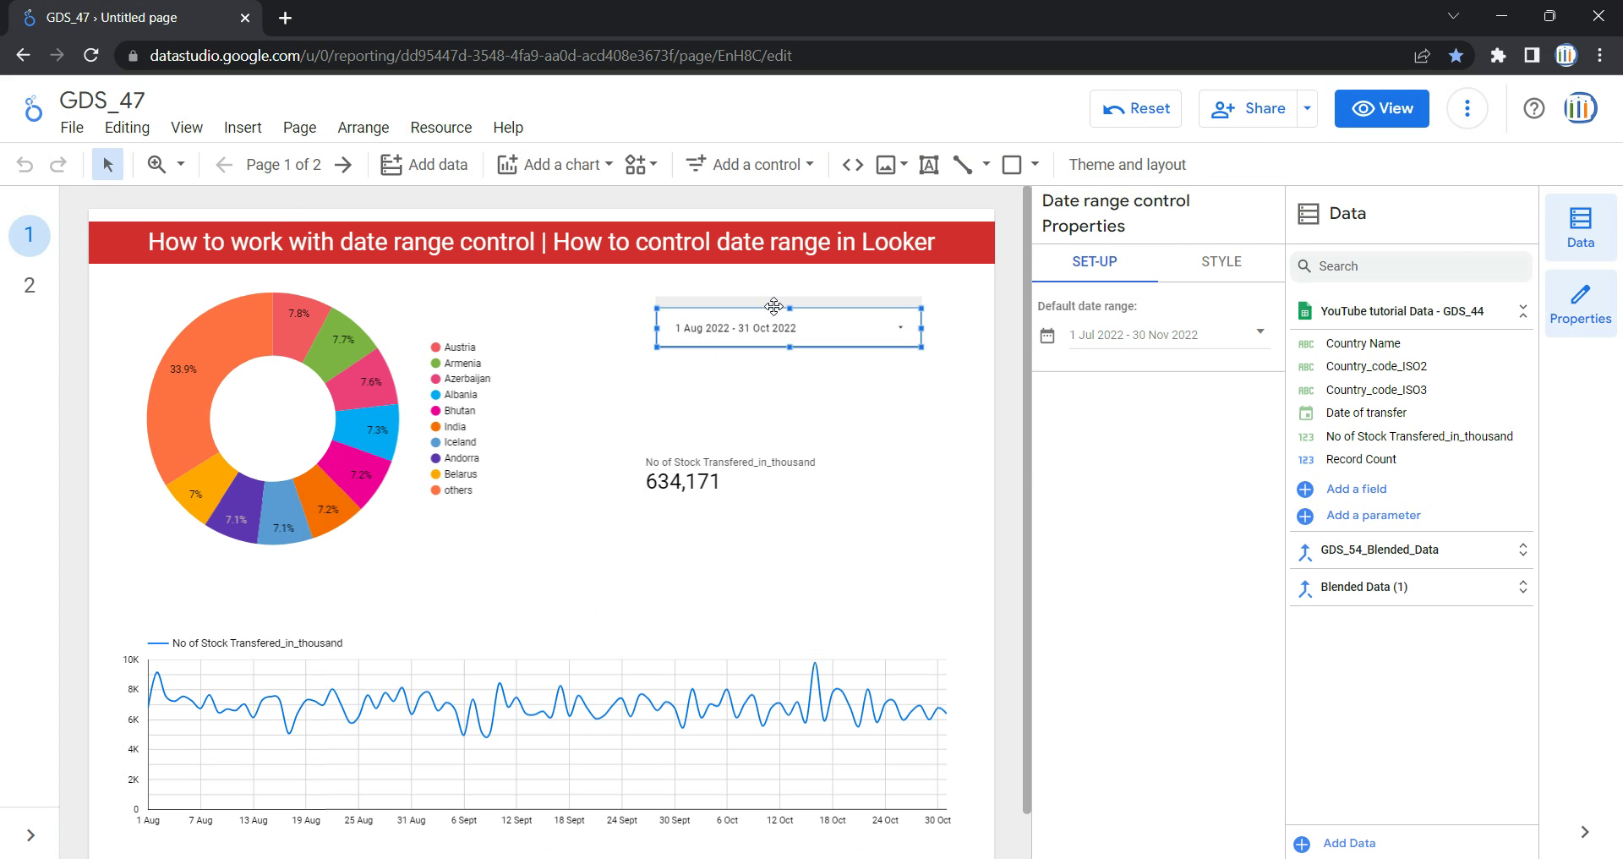
click(31, 289)
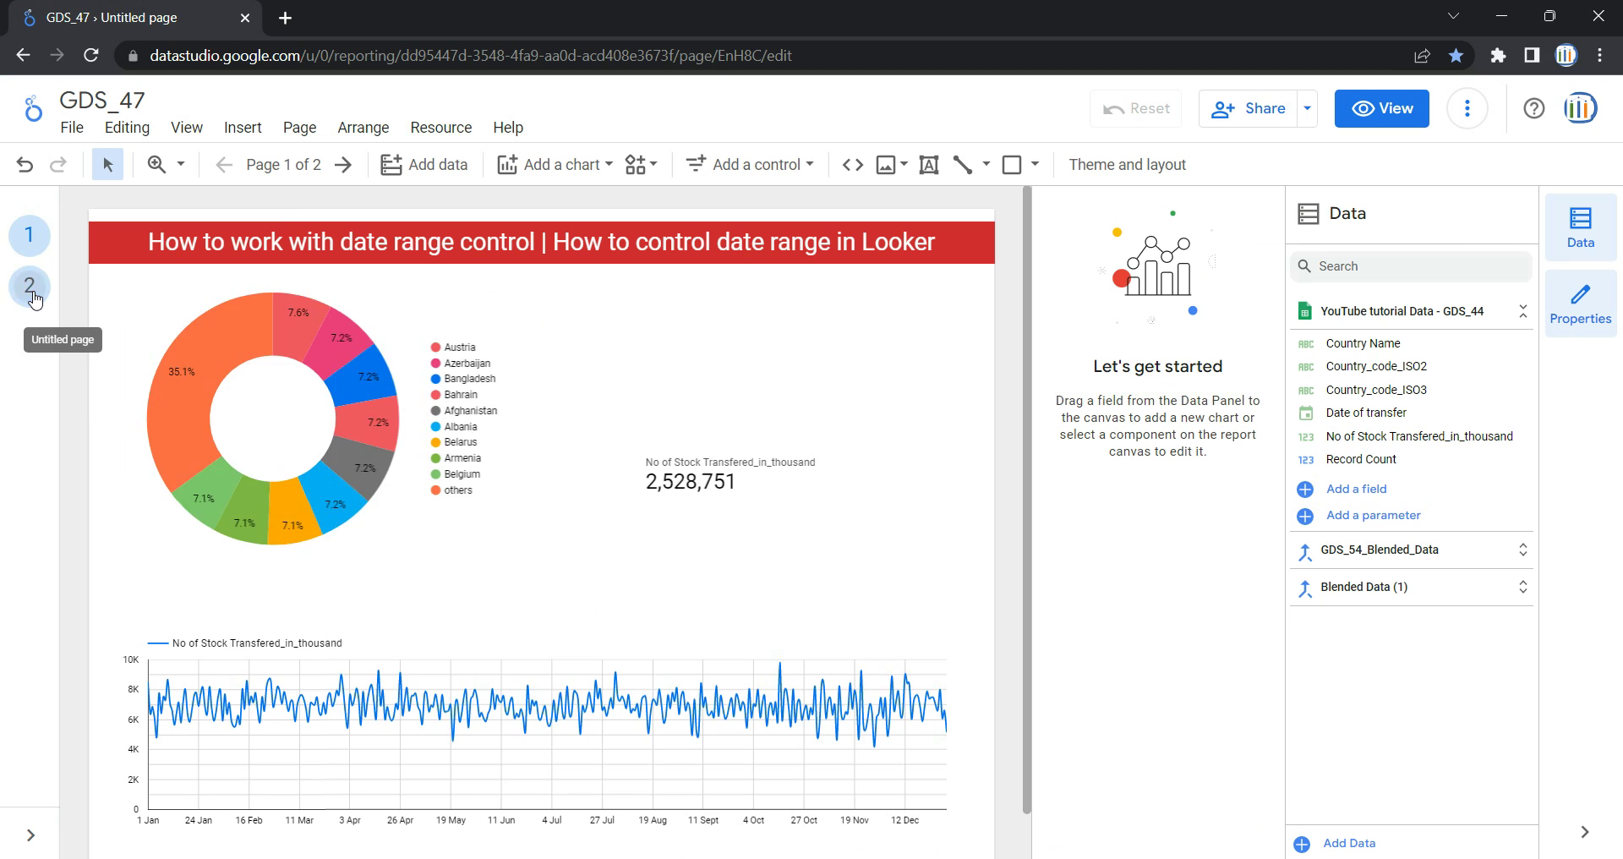
click(32, 291)
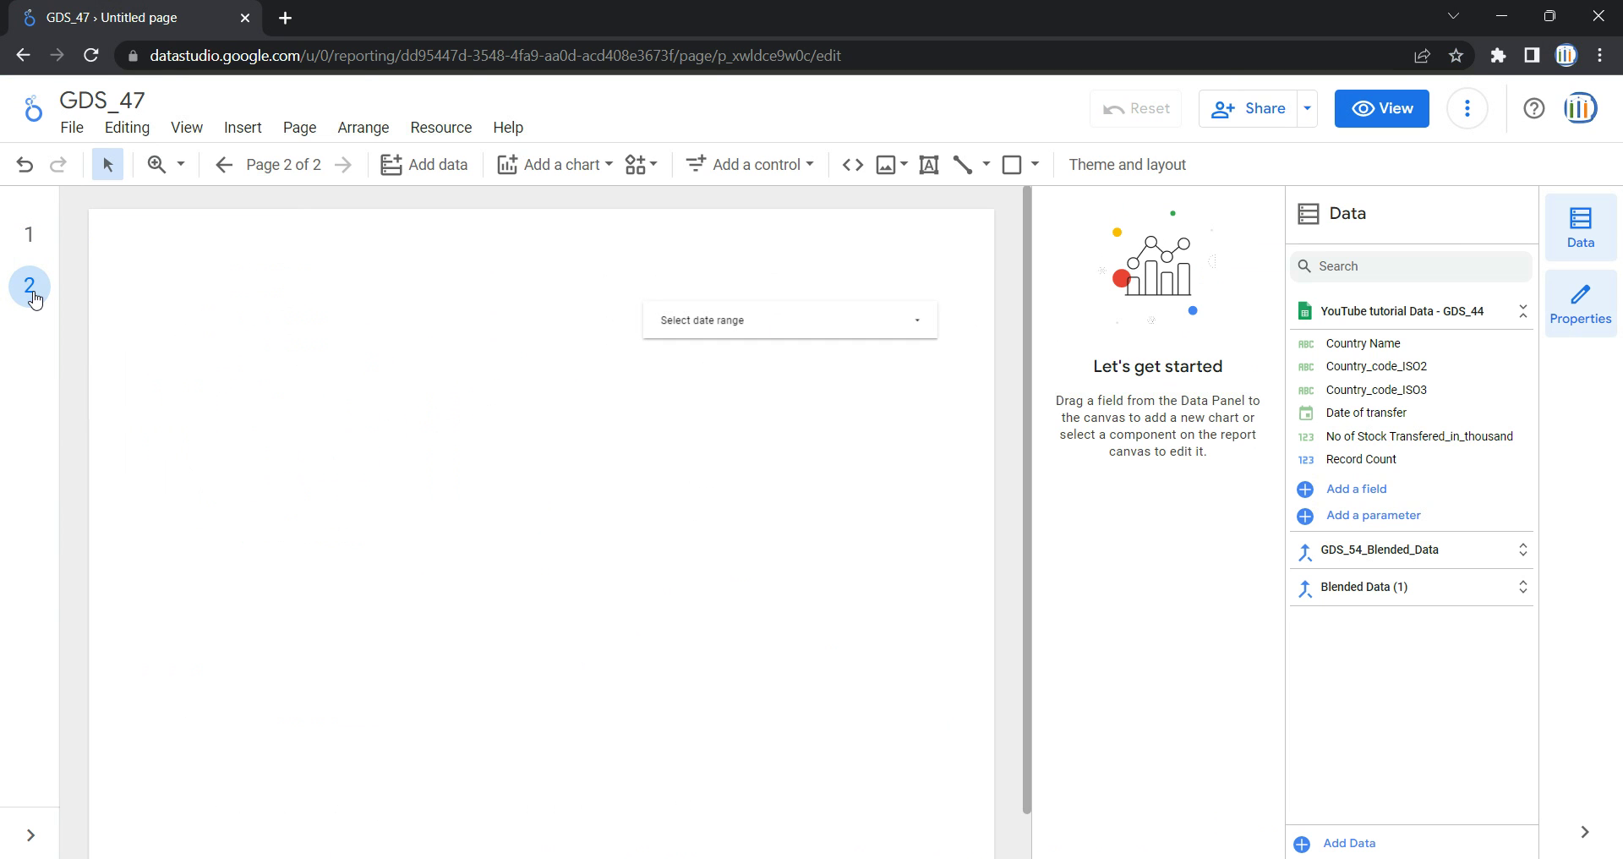
click(725, 314)
key(Delete)
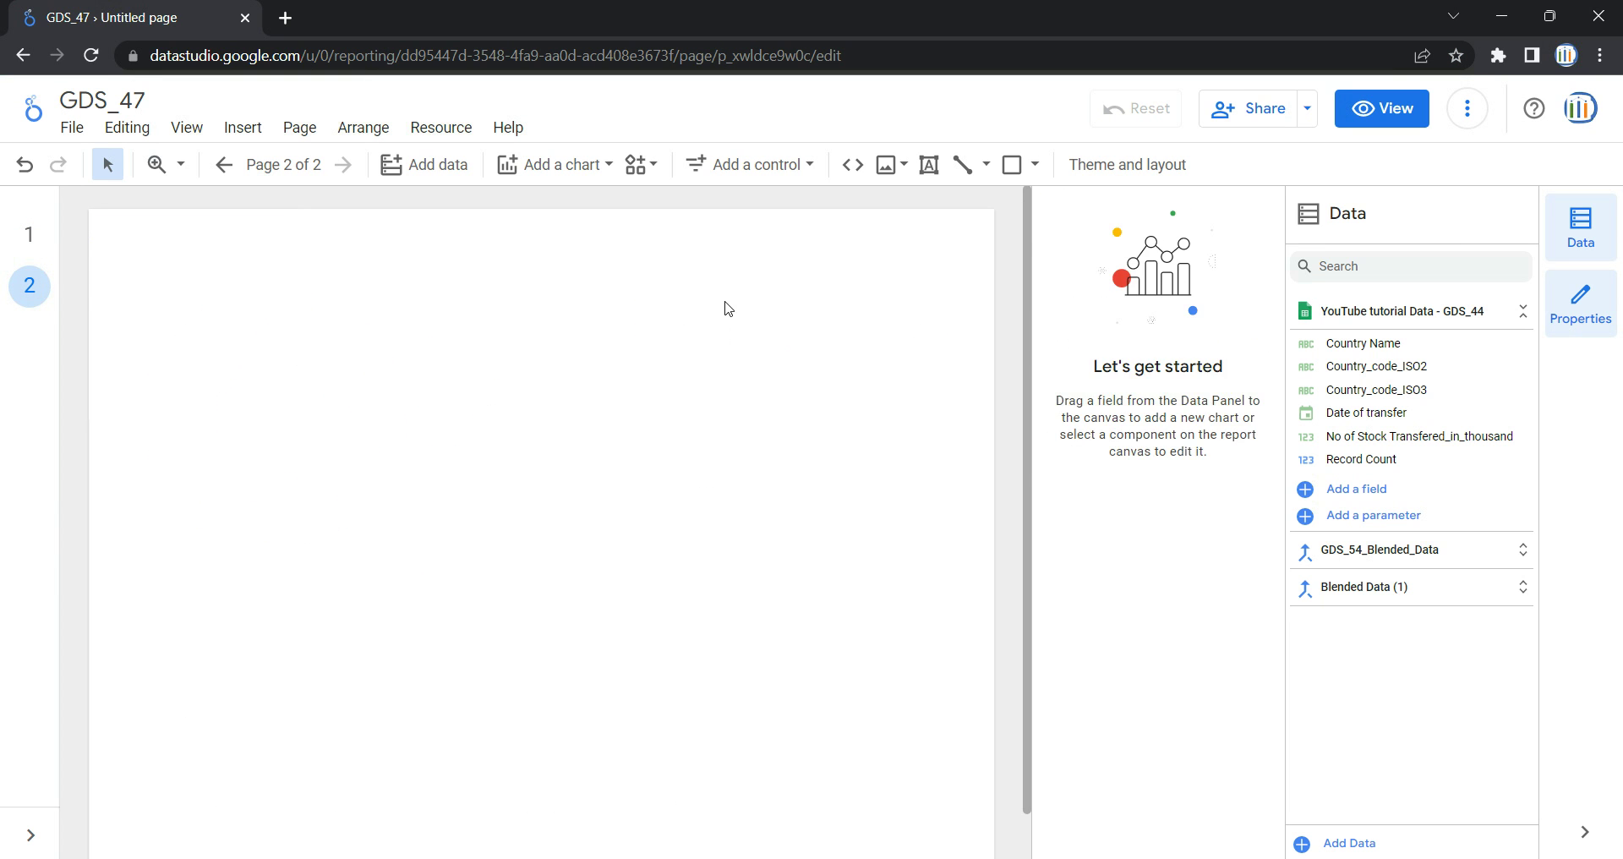
Step: Add a date range control to page 1 and place it above the stock transfer scorecard
click(30, 238)
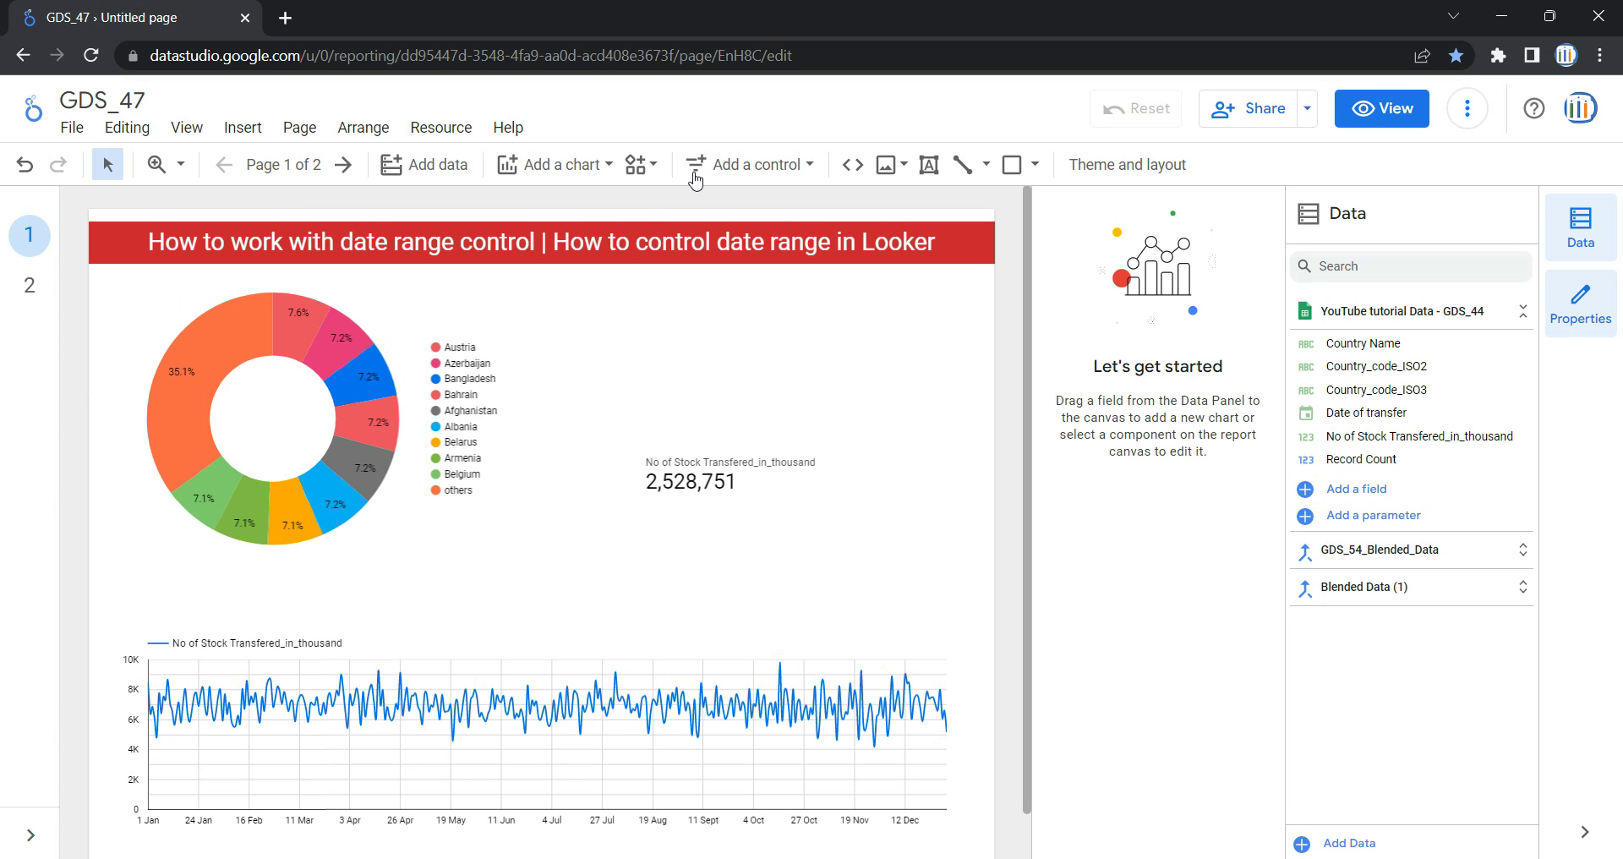
click(809, 166)
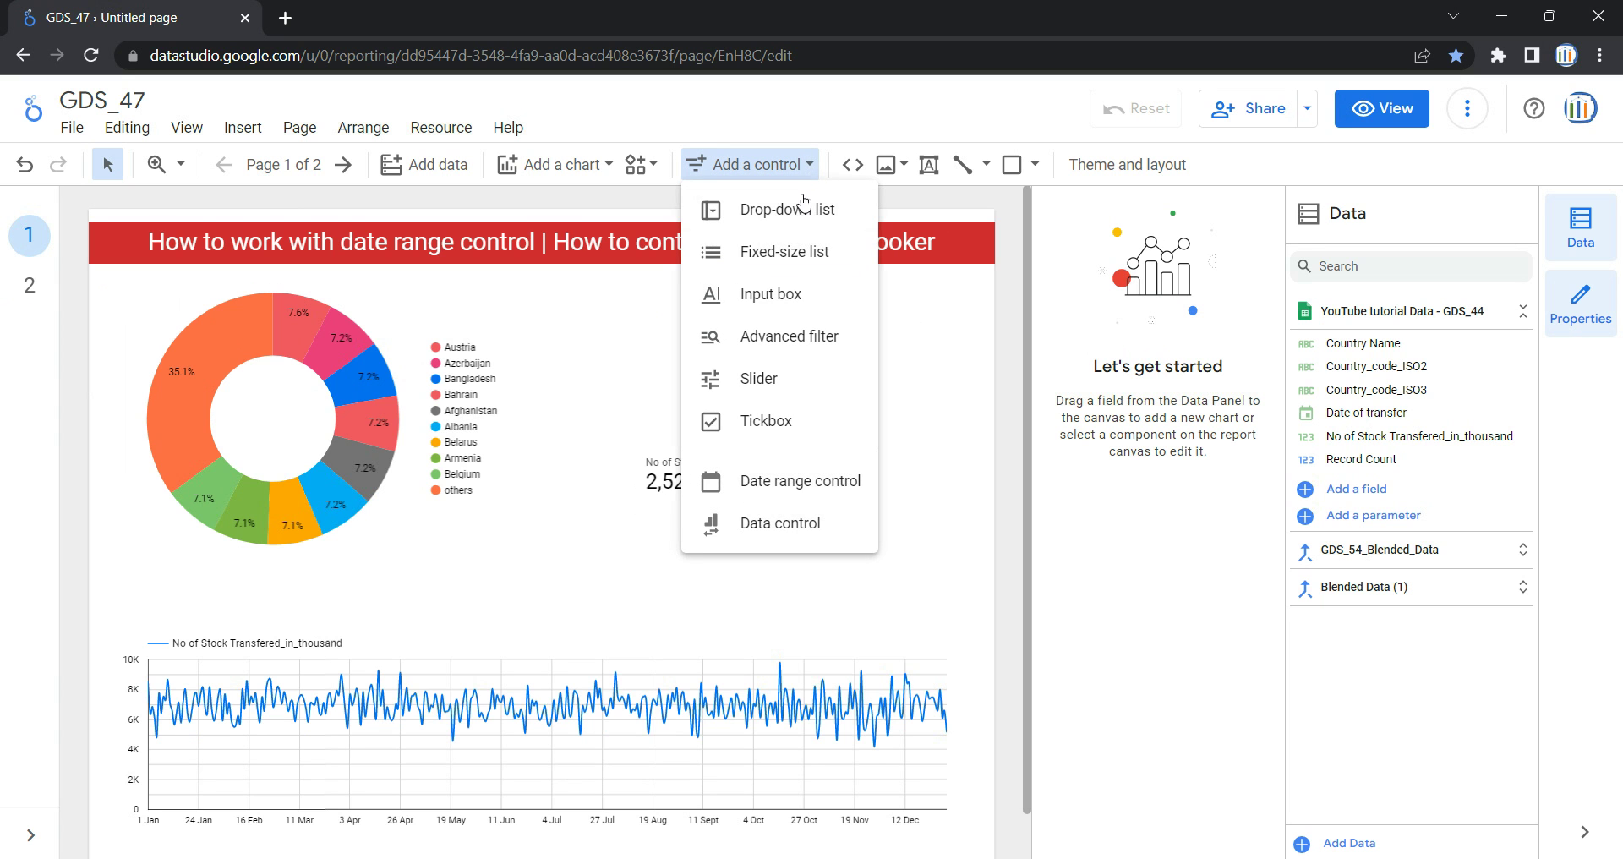
click(793, 489)
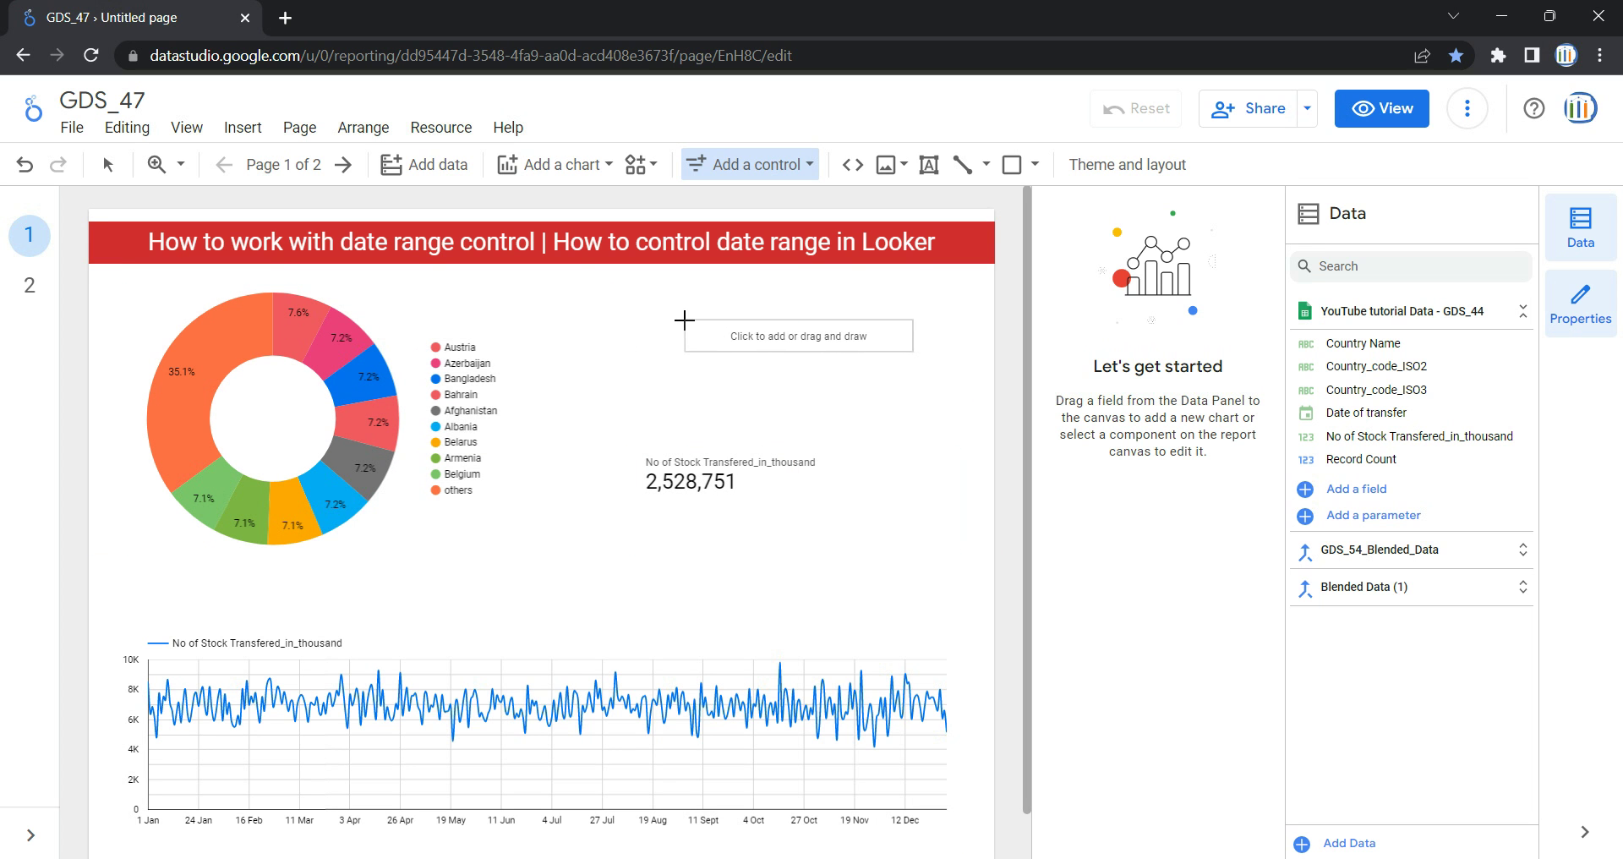
click(683, 320)
drag(811, 318, 763, 299)
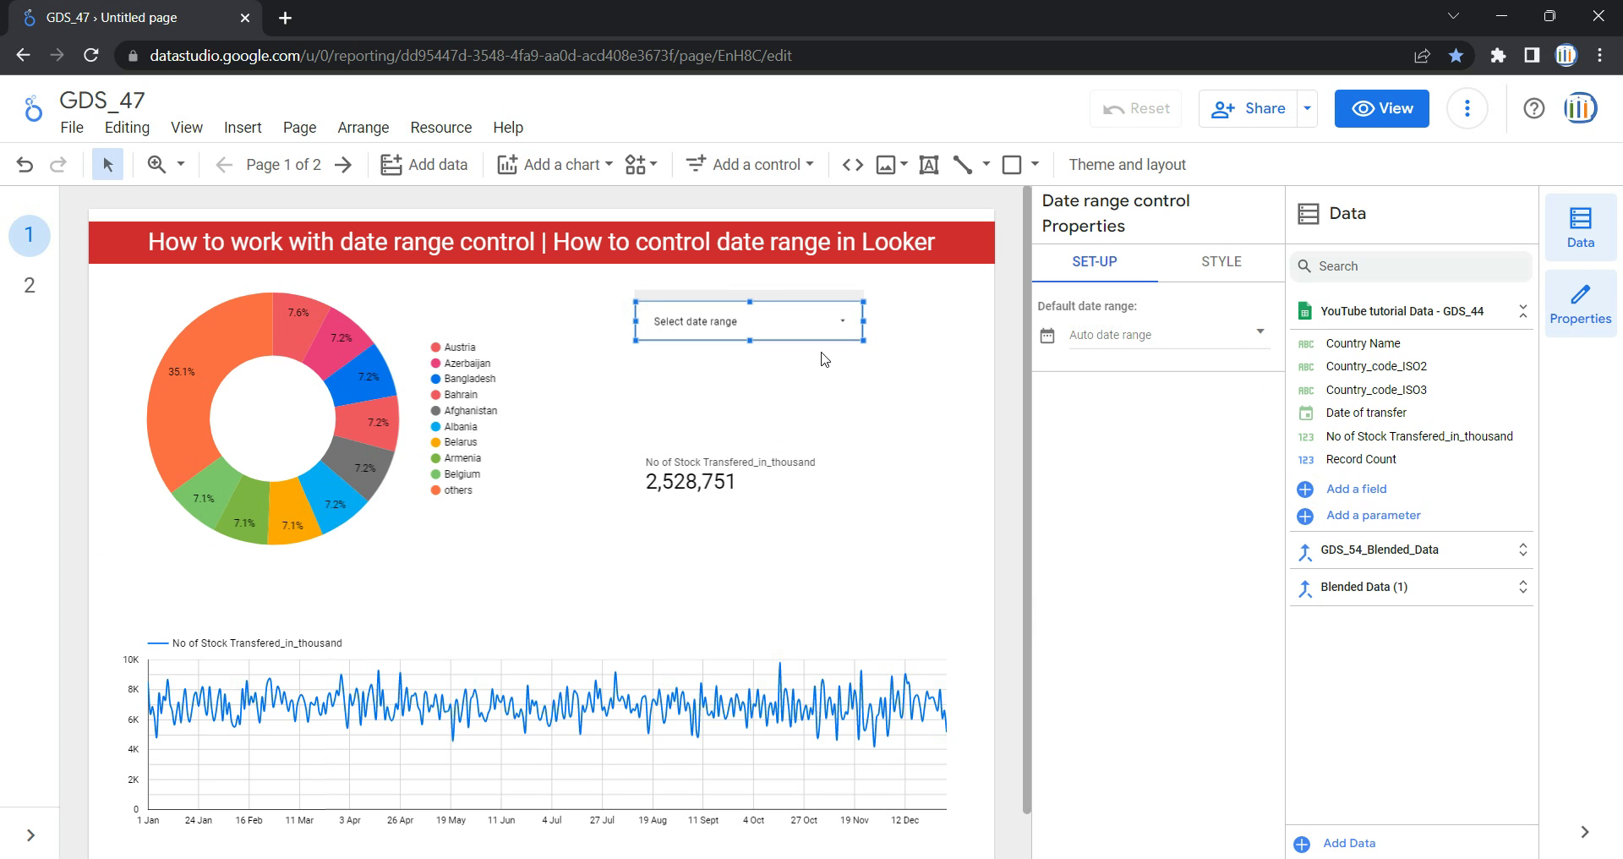
Step: Set the new control's default date range to Fixed, from 1 January 2023 to 31 January 2023
click(1172, 336)
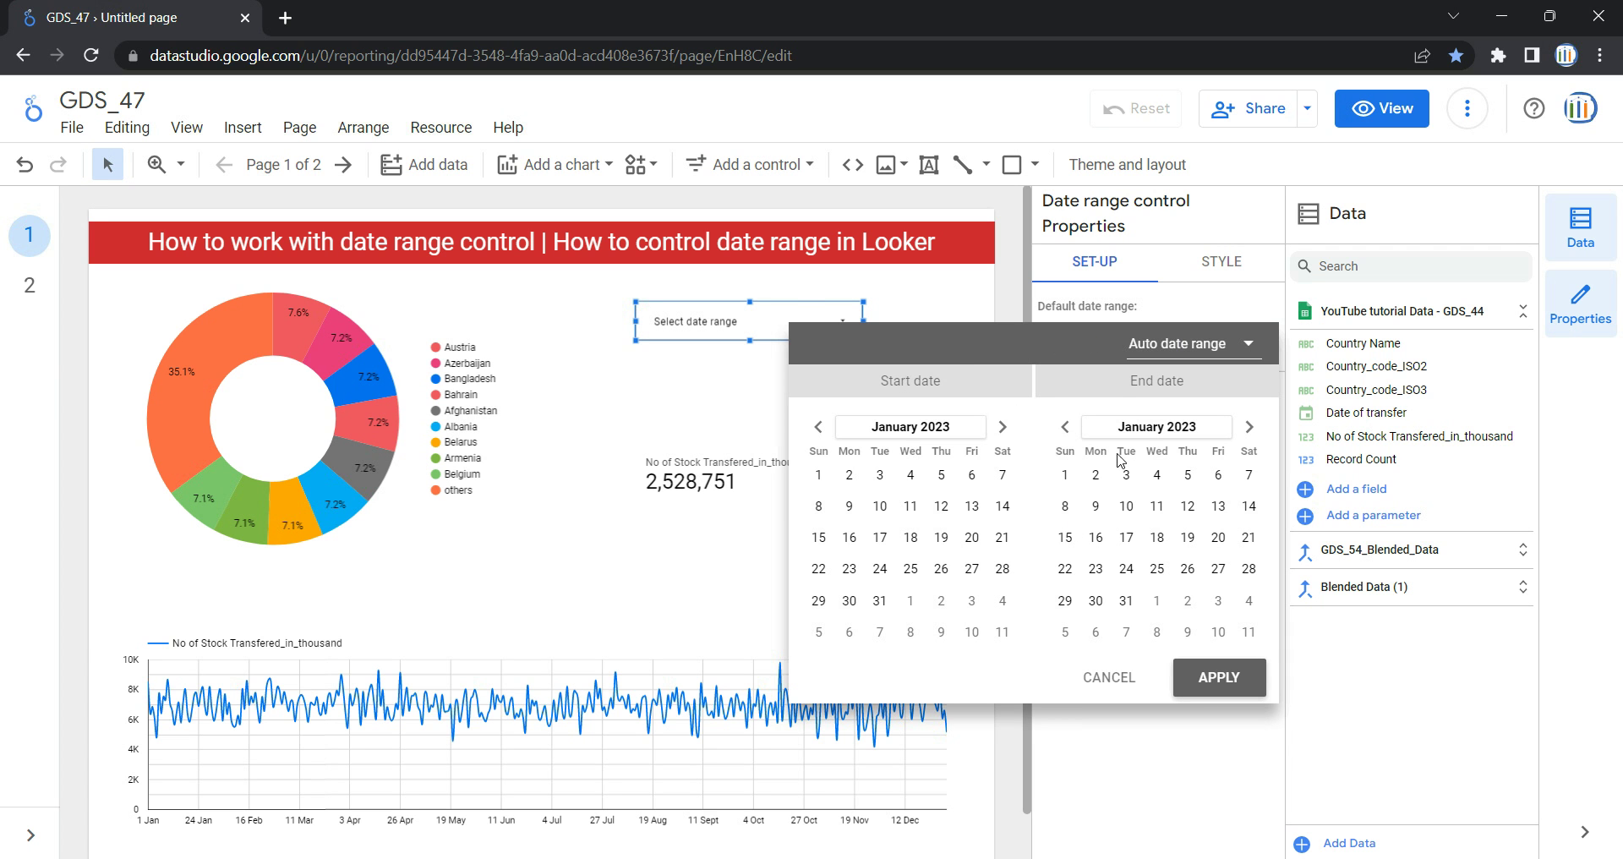
click(1193, 359)
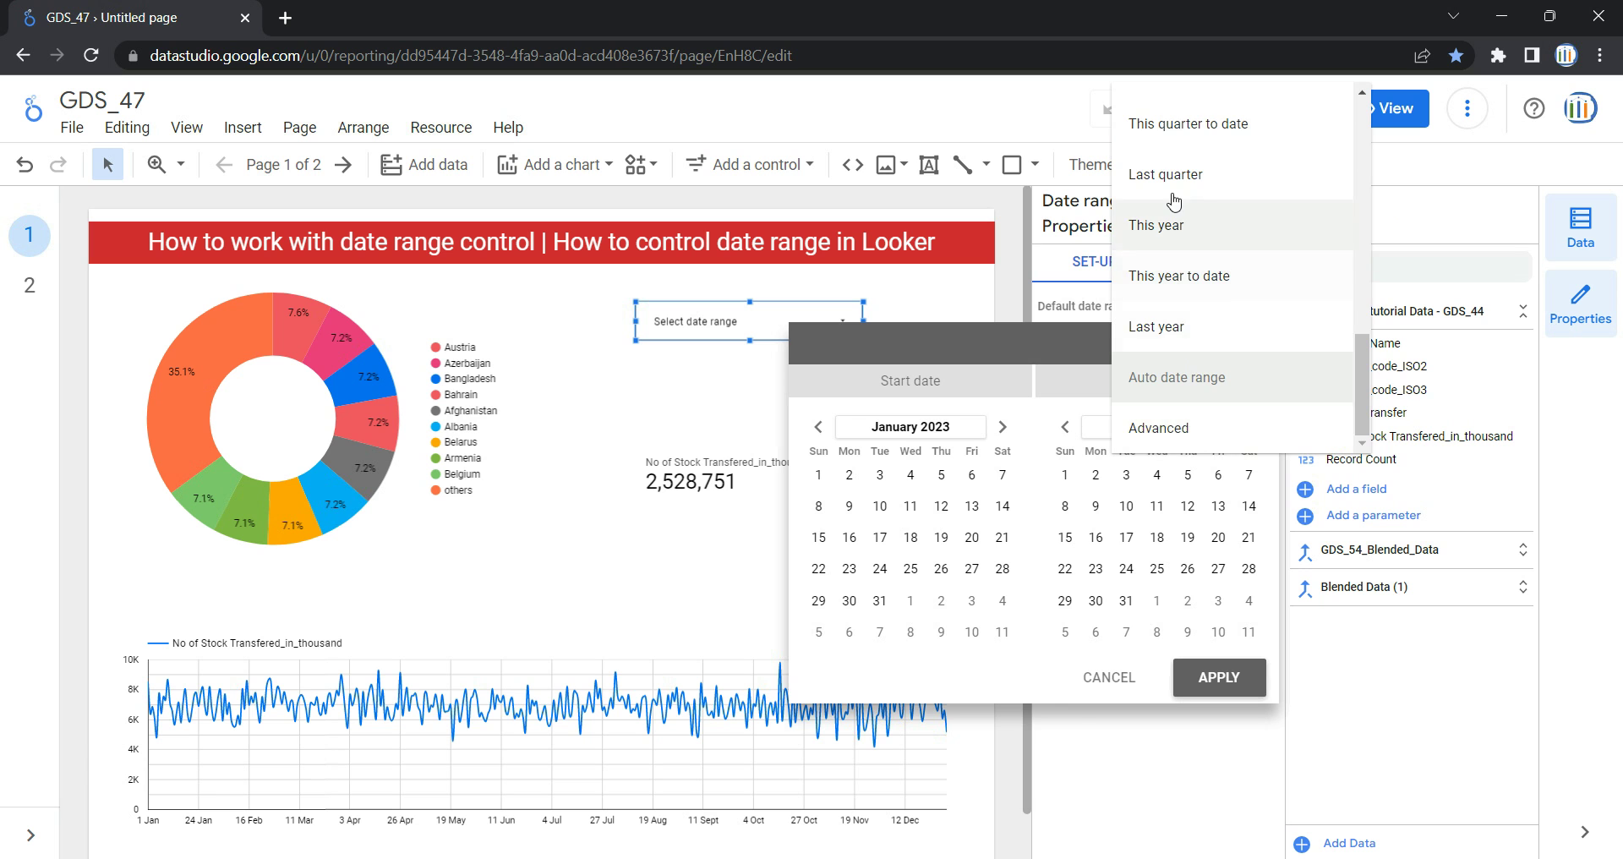
scroll(1170, 182, up, 9)
scroll(1175, 191, up, 2)
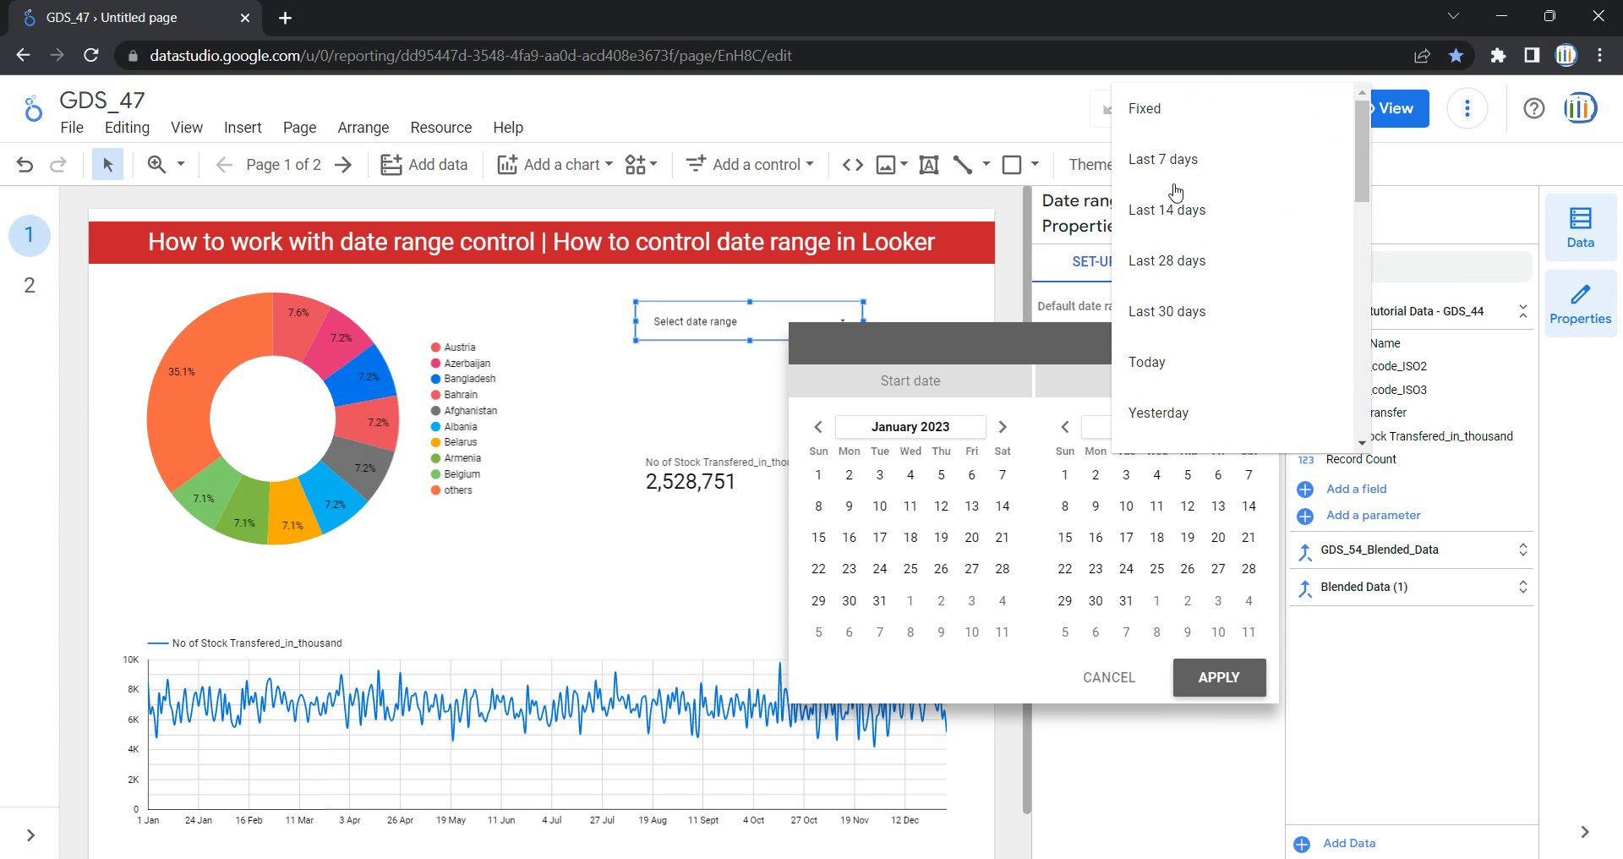
click(1185, 111)
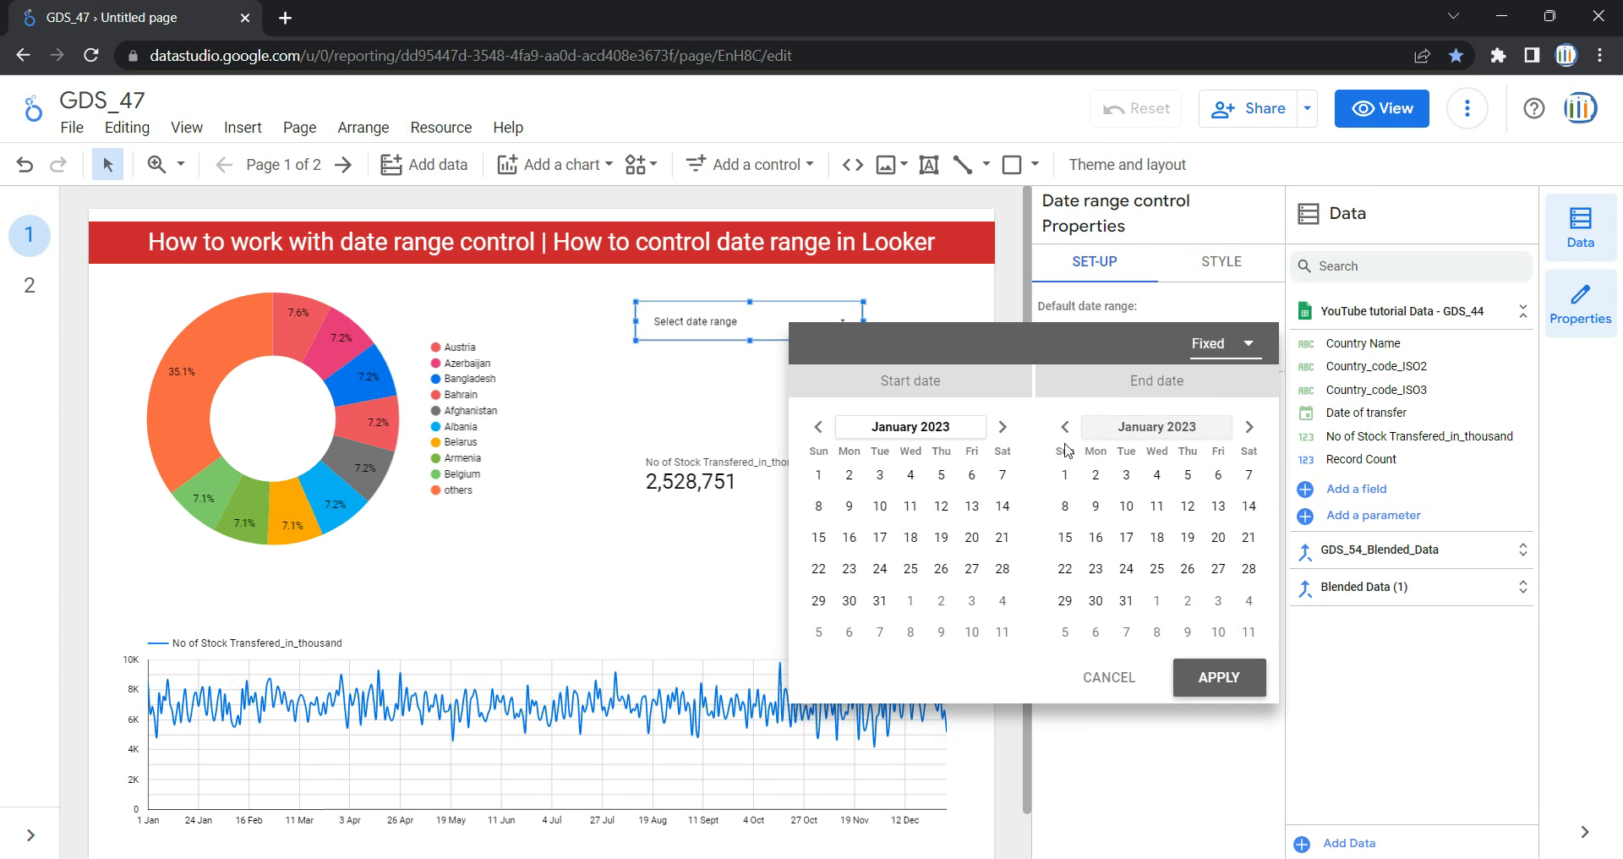
click(819, 476)
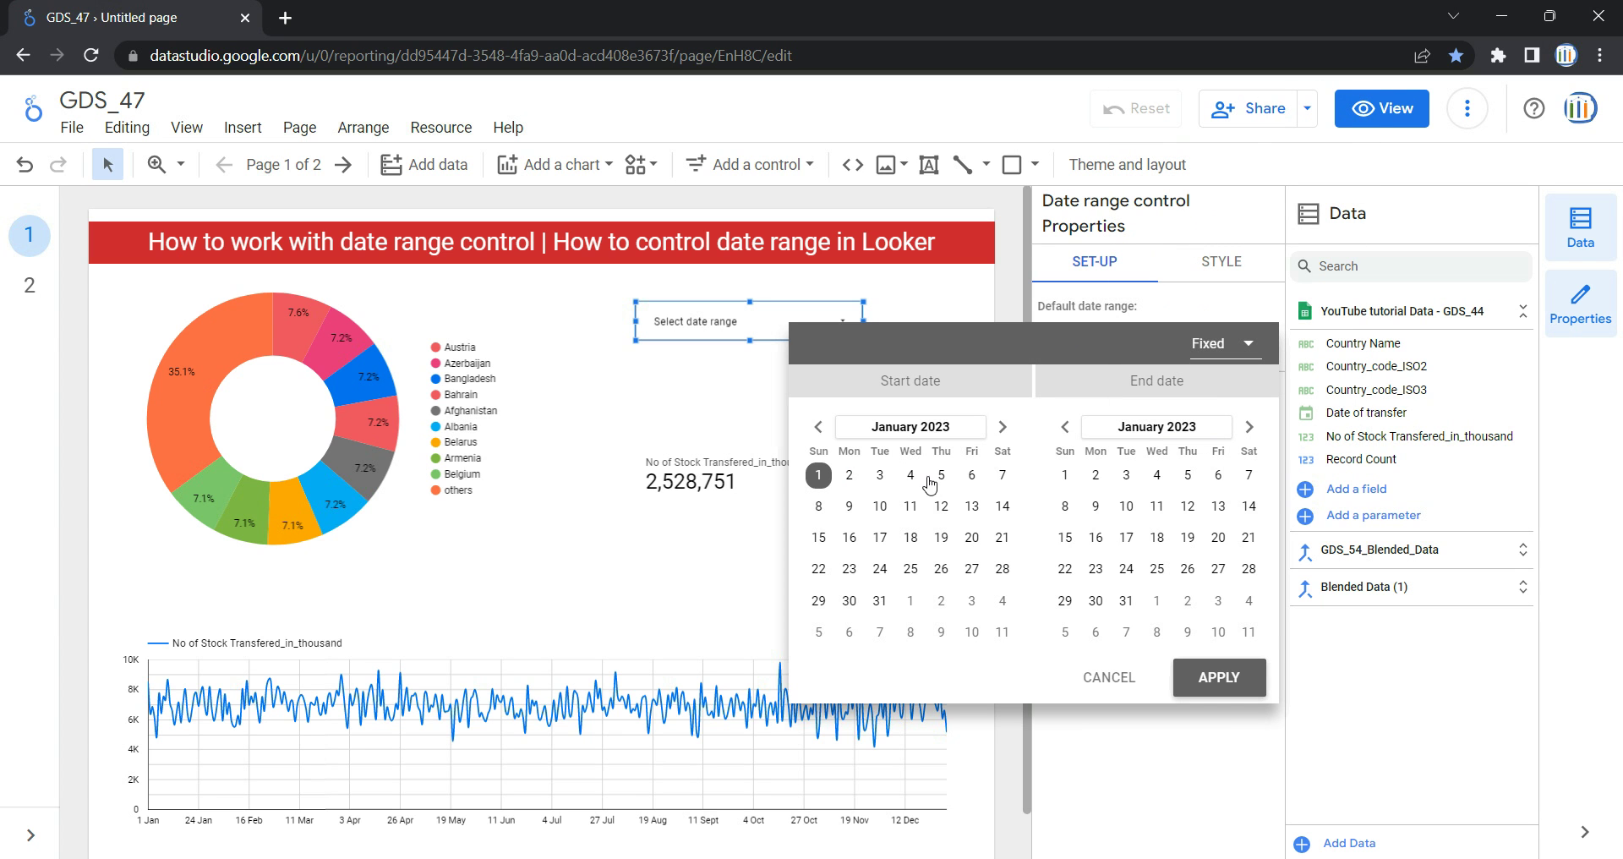
click(1125, 600)
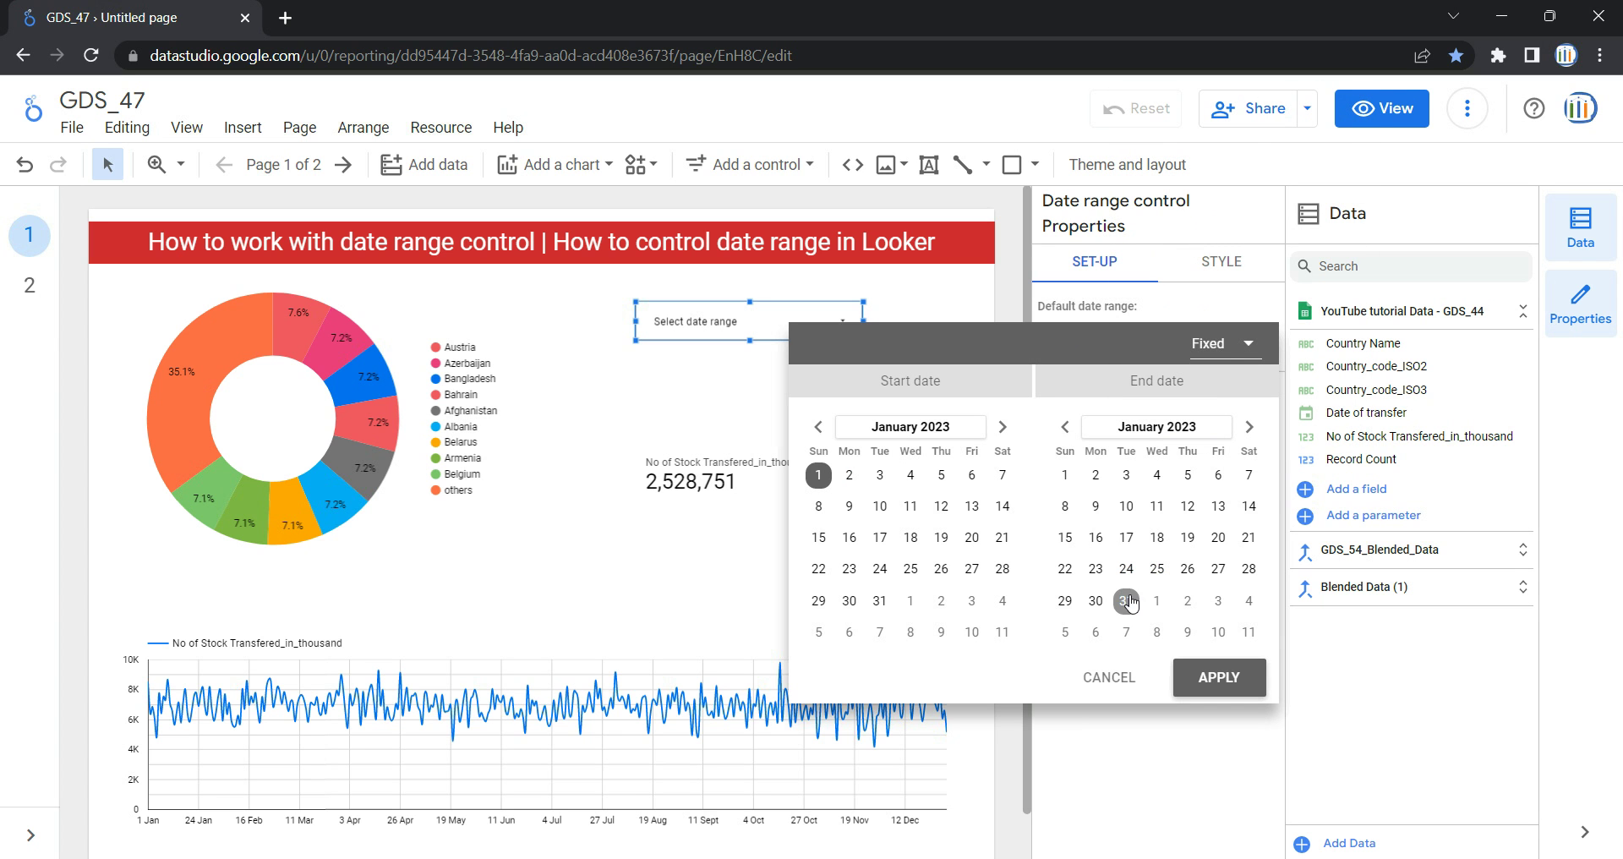
Step: Choose Last 7 days as the control's default date range and include today
click(1221, 343)
click(1261, 414)
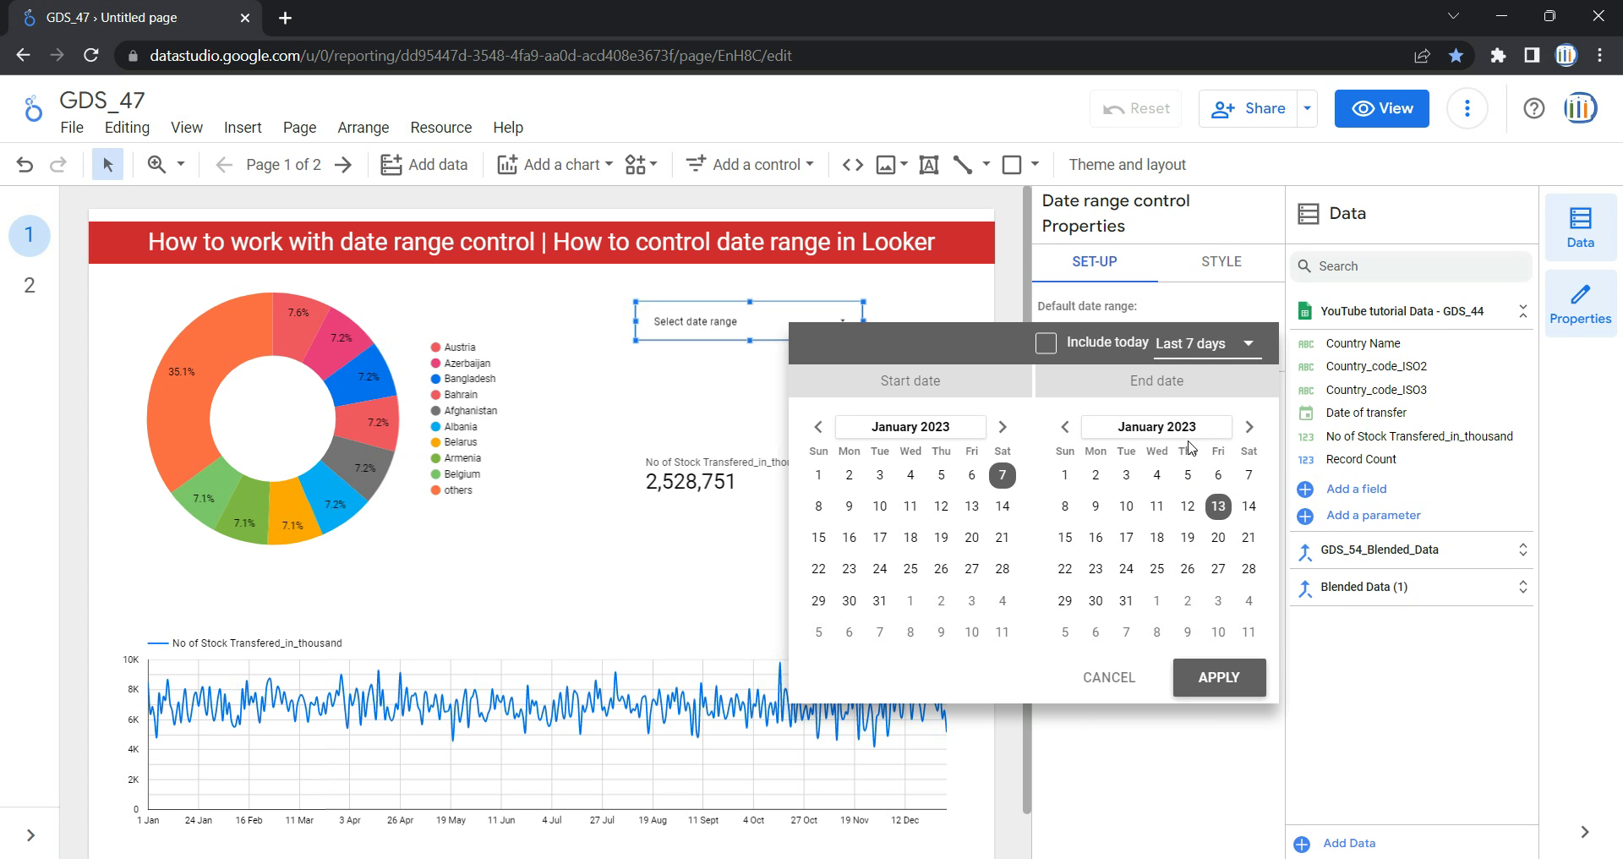
click(1046, 344)
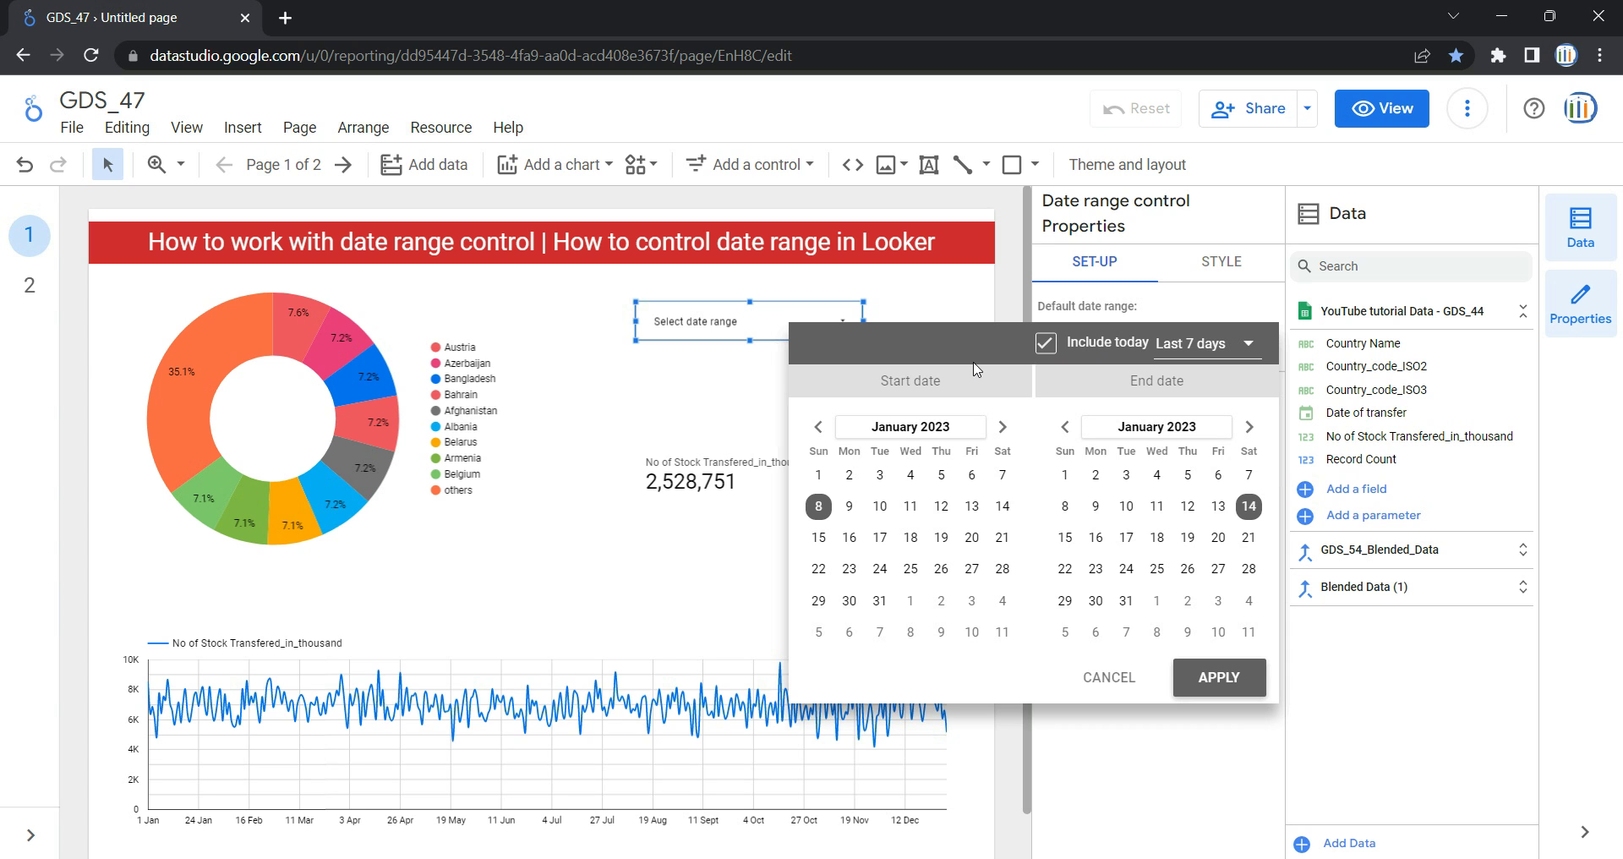
Step: Choose Auto date range as the control's default date range and apply it
click(1247, 343)
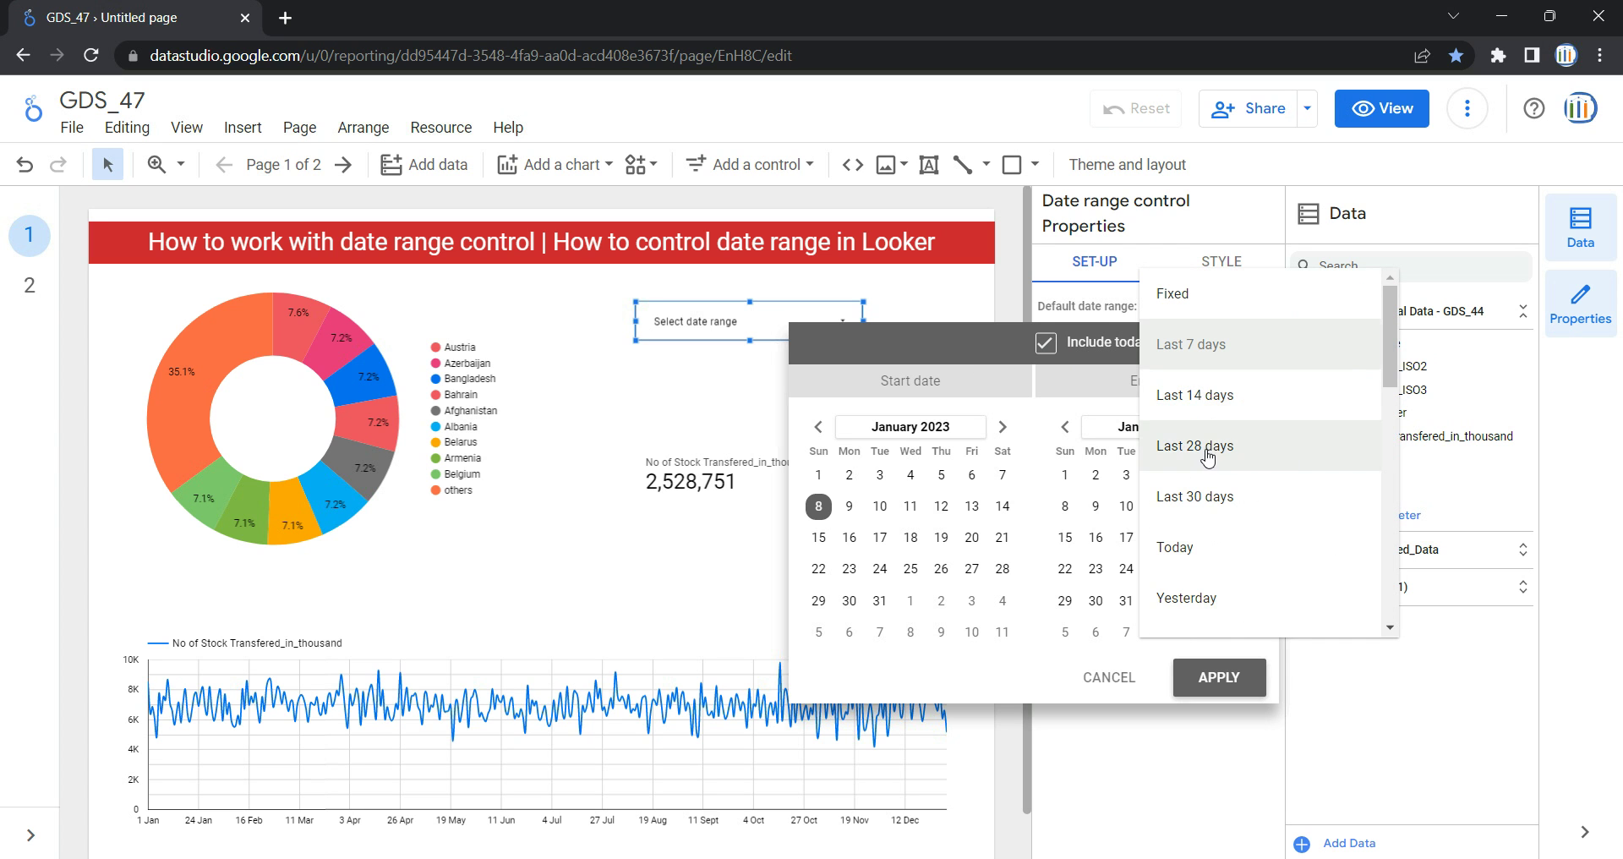
scroll(1183, 506, down, 1)
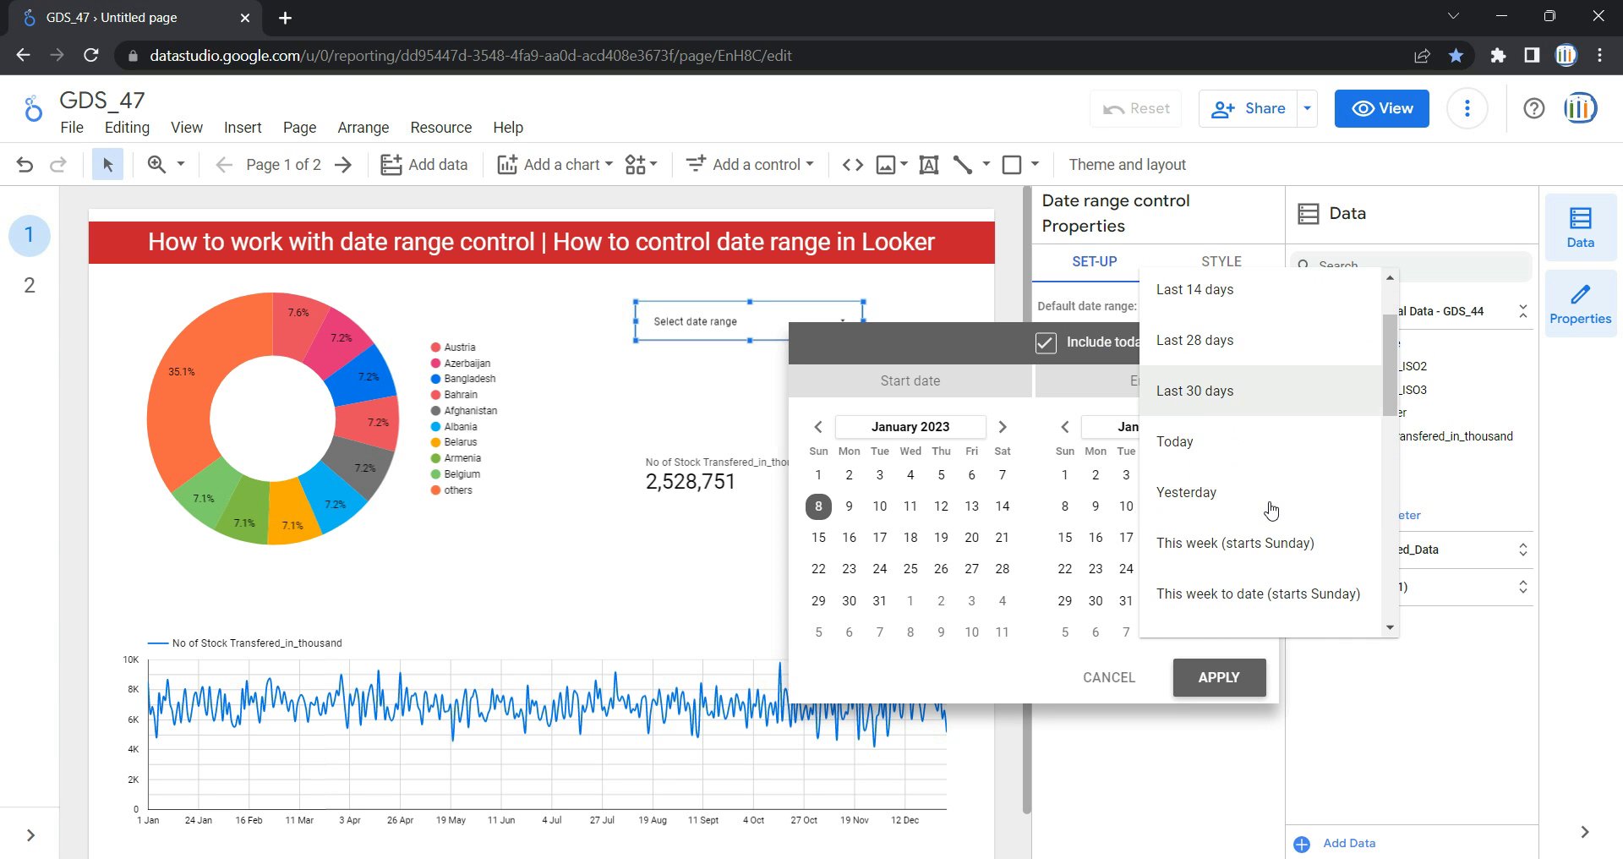
scroll(1228, 448, down, 3)
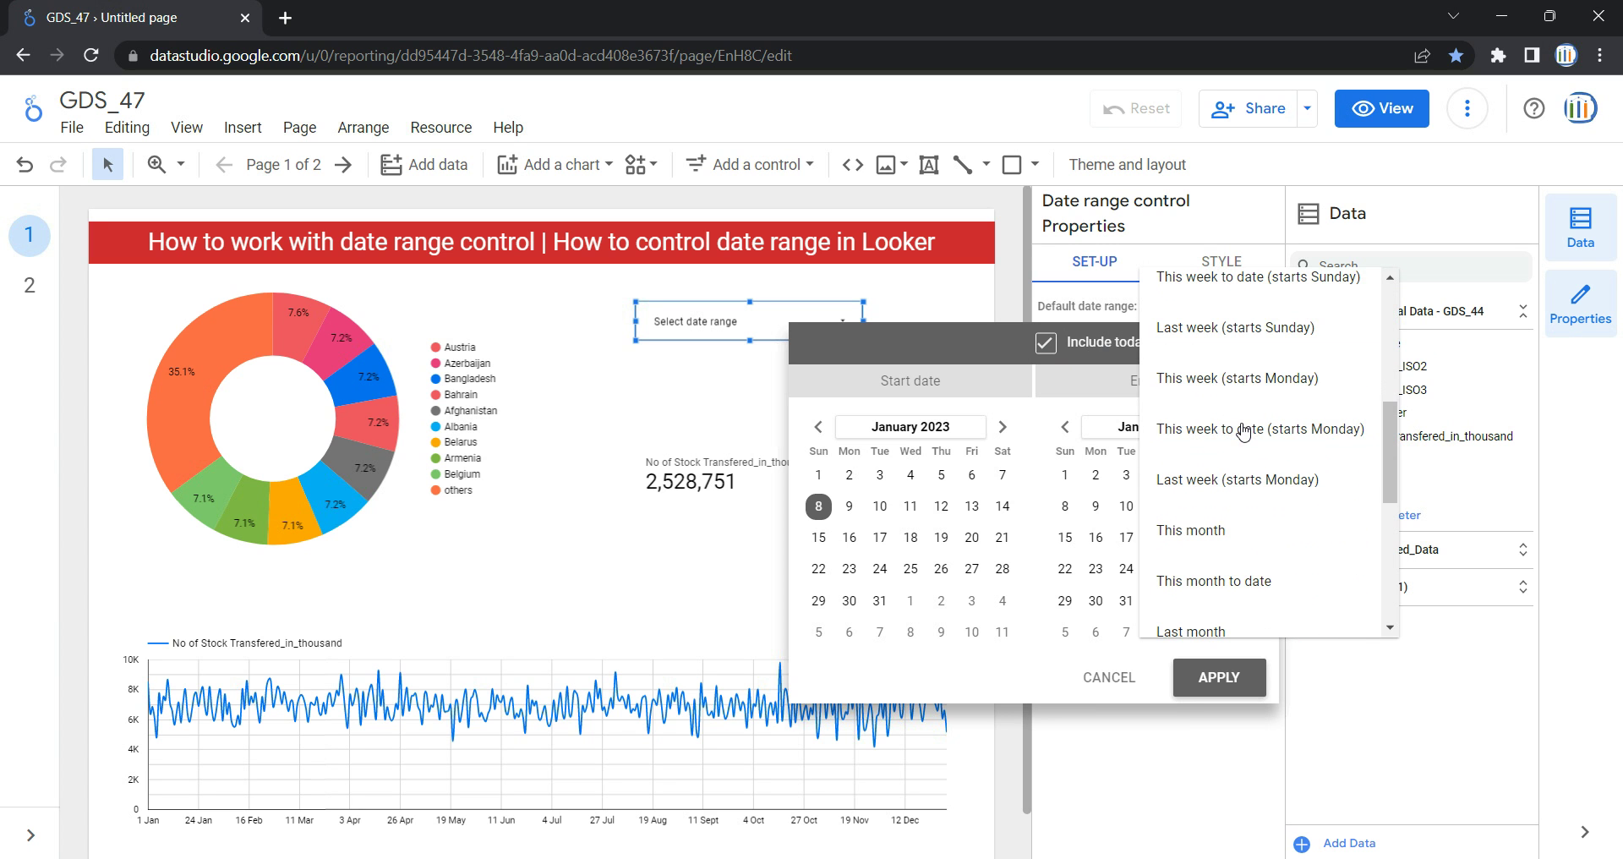
scroll(1238, 355, down, 5)
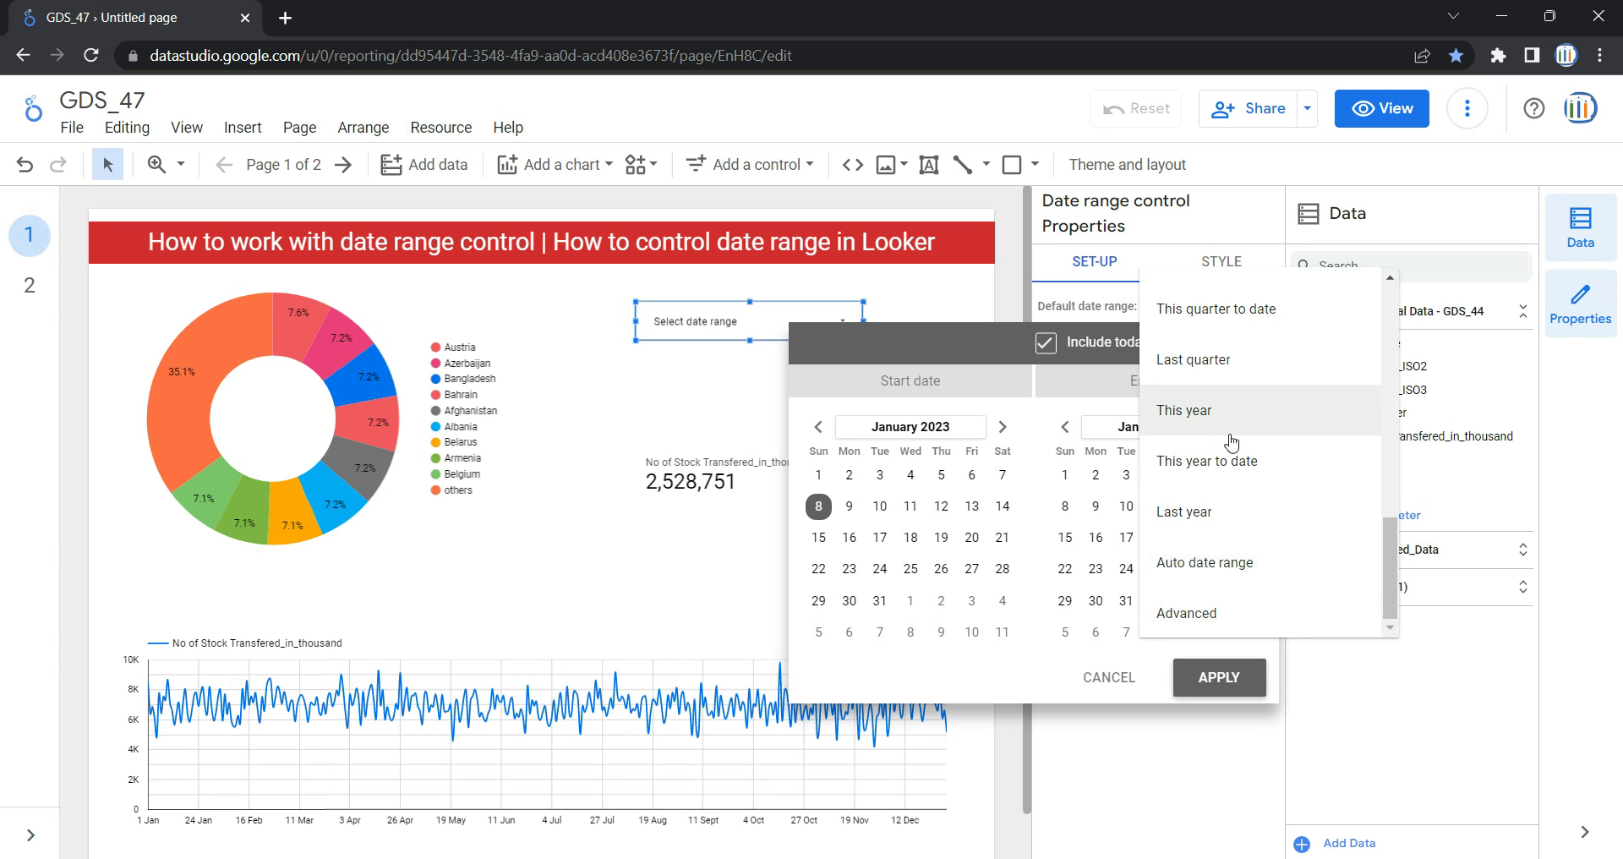
scroll(1221, 473, up, 9)
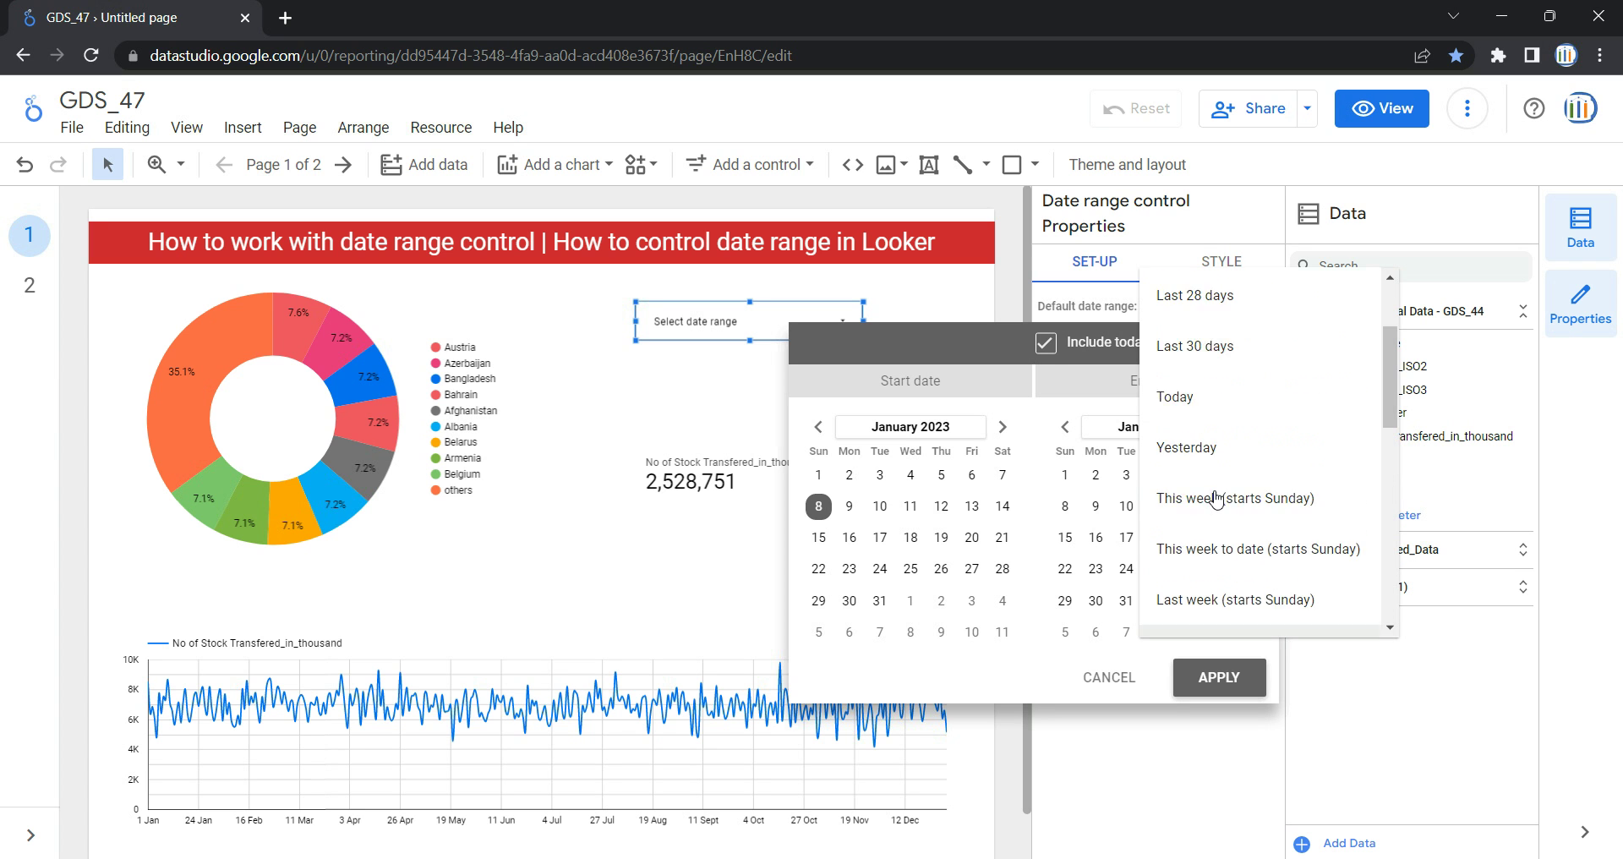
scroll(1217, 499, down, 8)
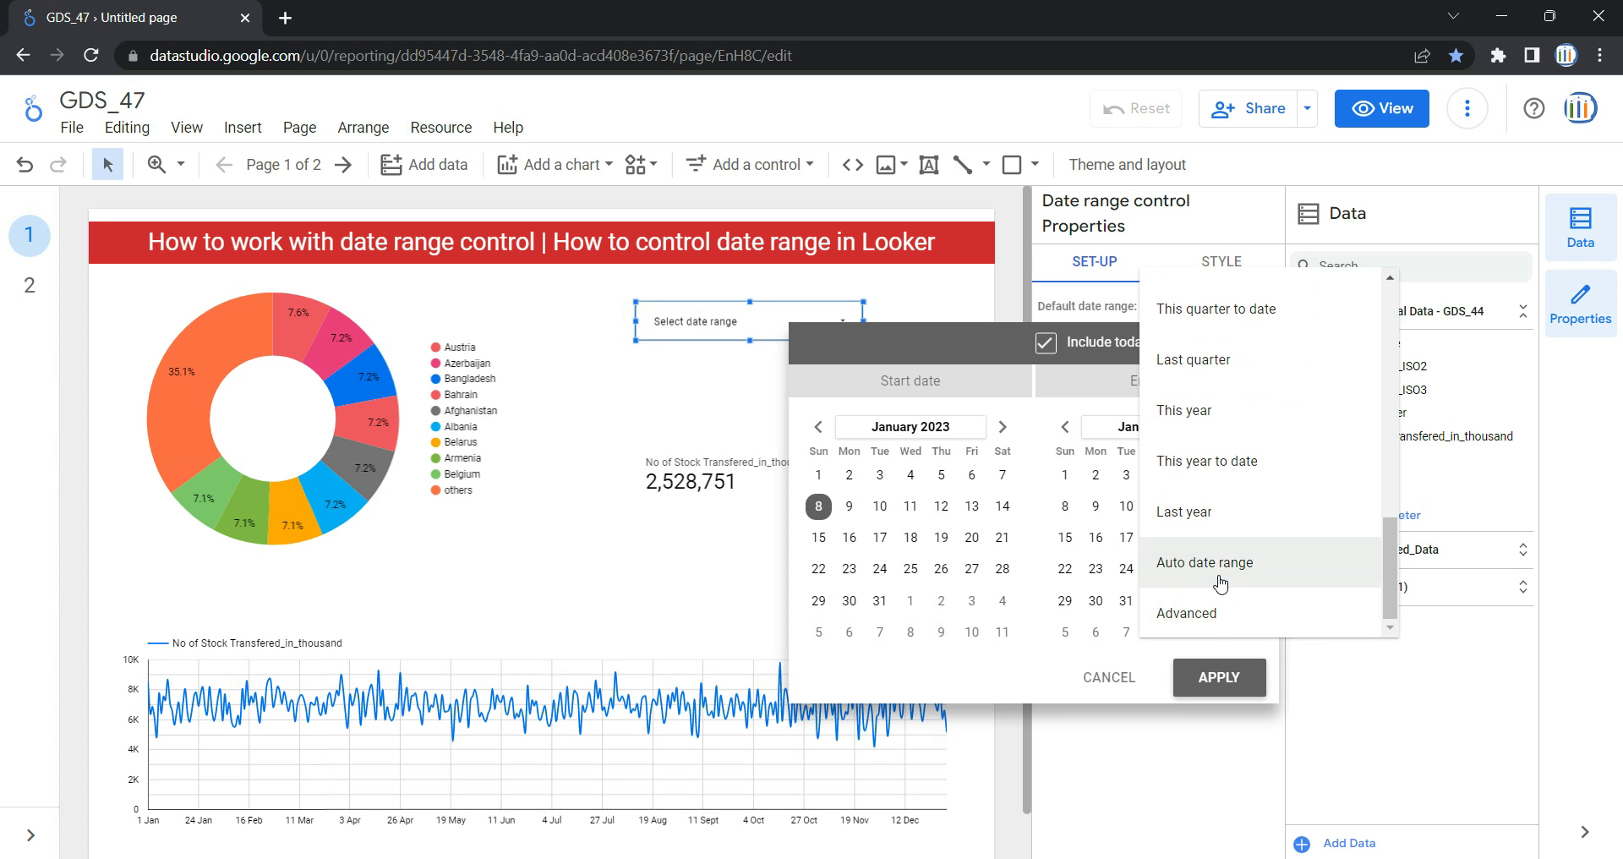
click(1225, 575)
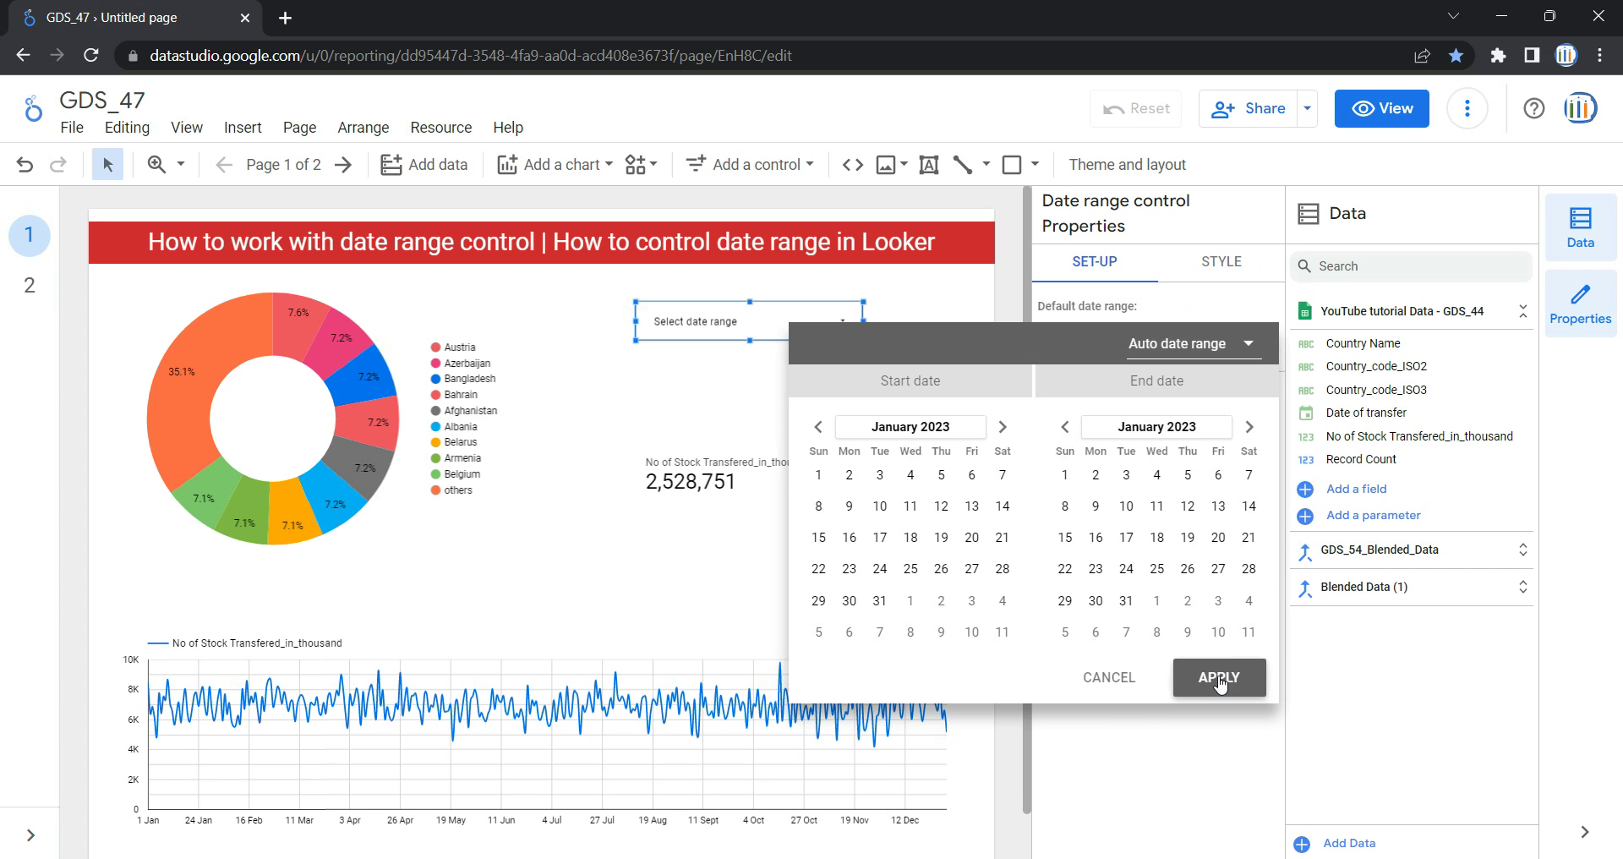
click(1220, 680)
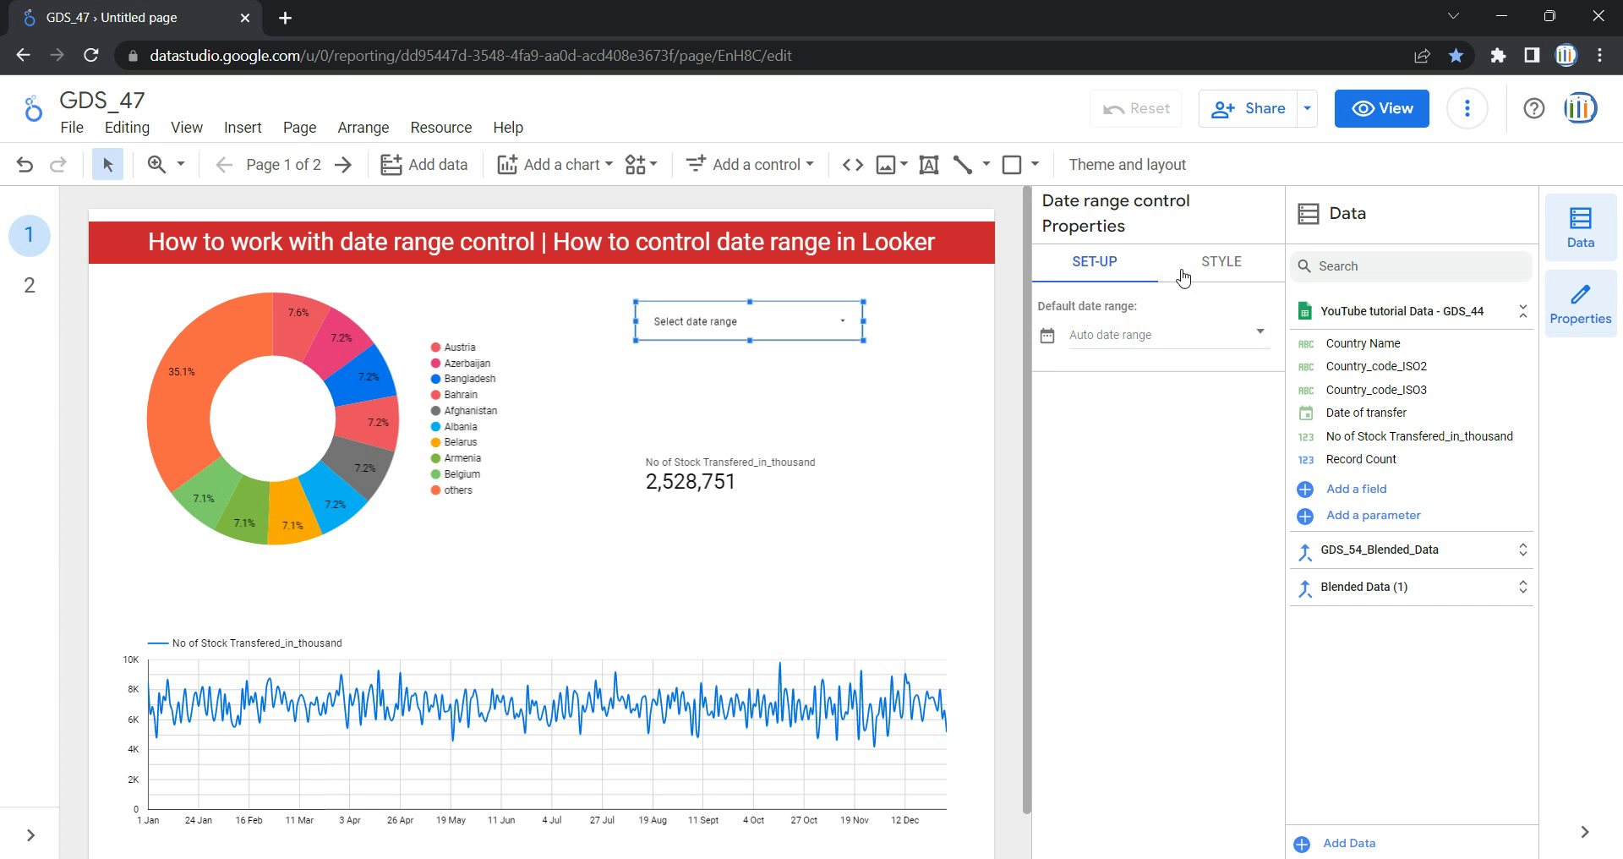
Step: Set the date range picker's font colour to red and its font size to 24px in the control's style settings
click(1221, 269)
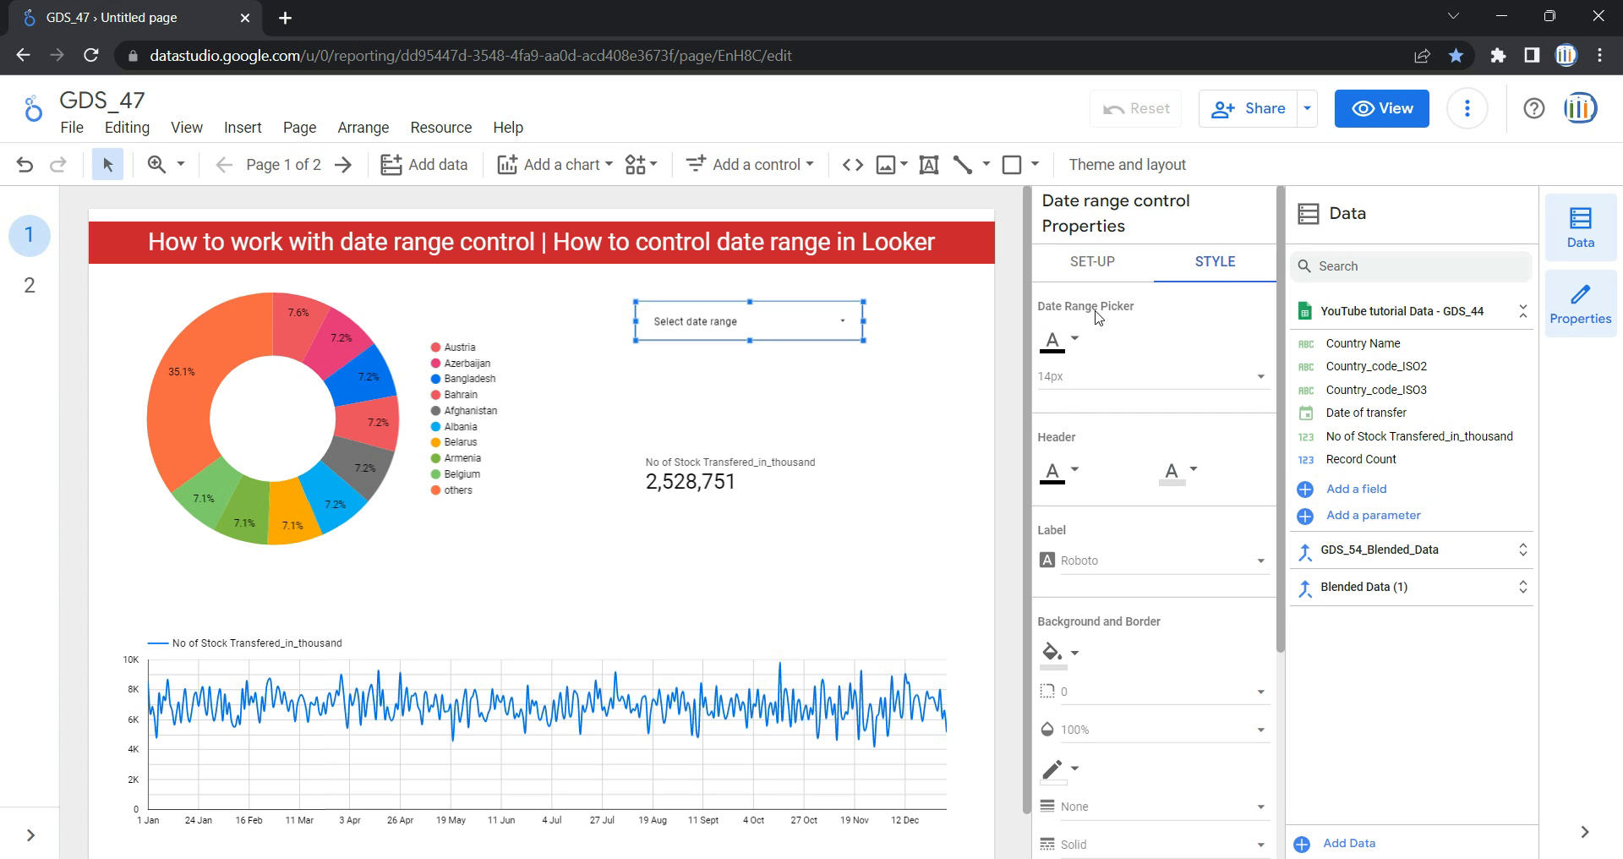
click(1066, 355)
click(1119, 449)
click(1069, 378)
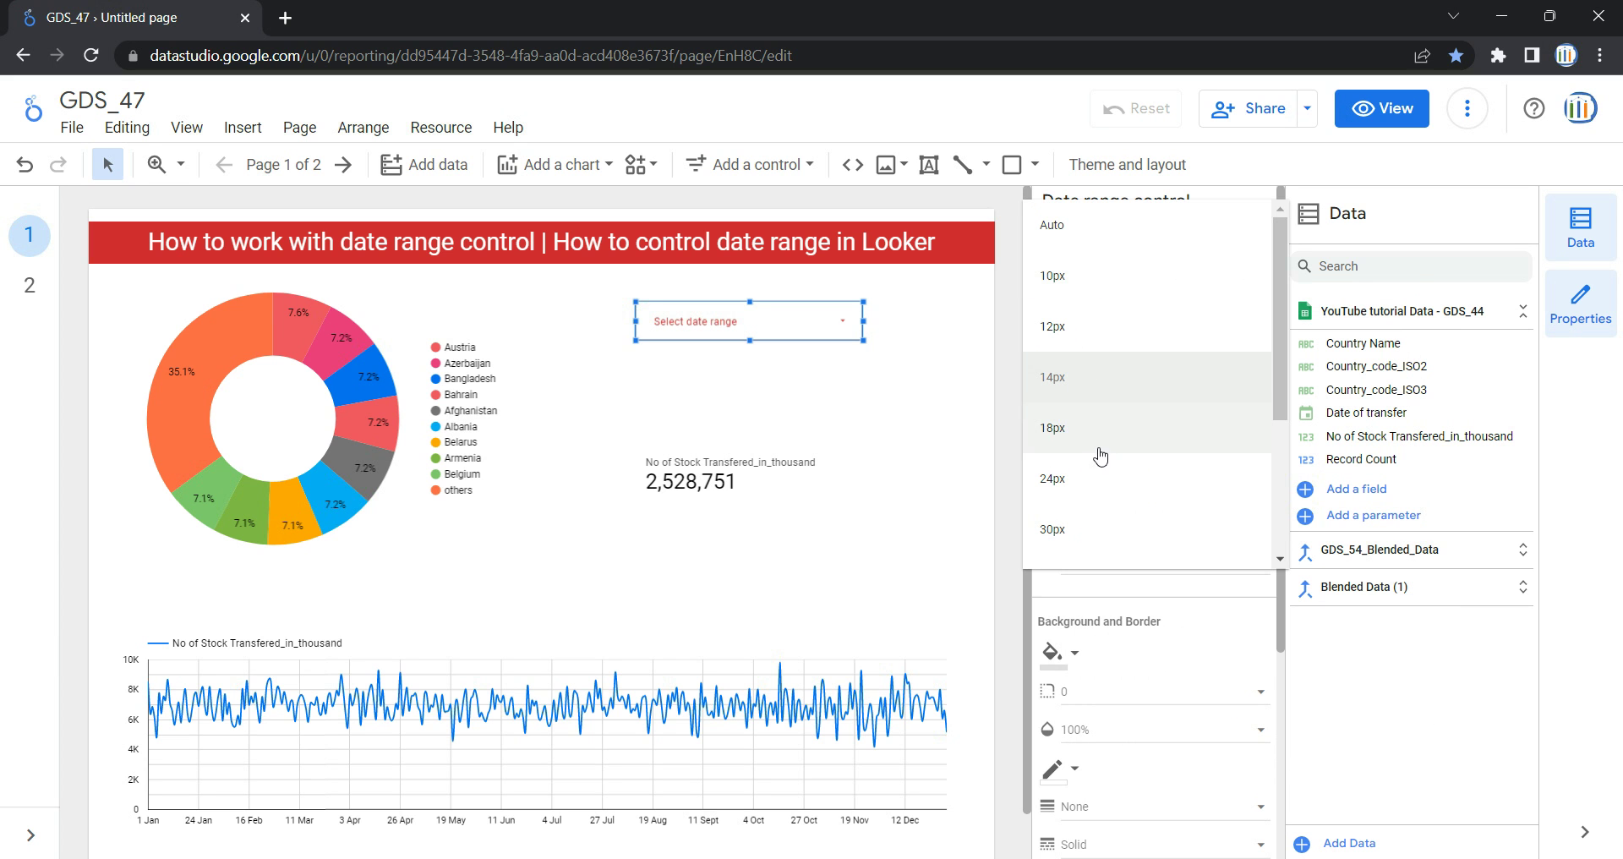
click(1103, 473)
Step: Set the header's second colour option to amber and widen the control until its whole label fits
scroll(1102, 393, down, 1)
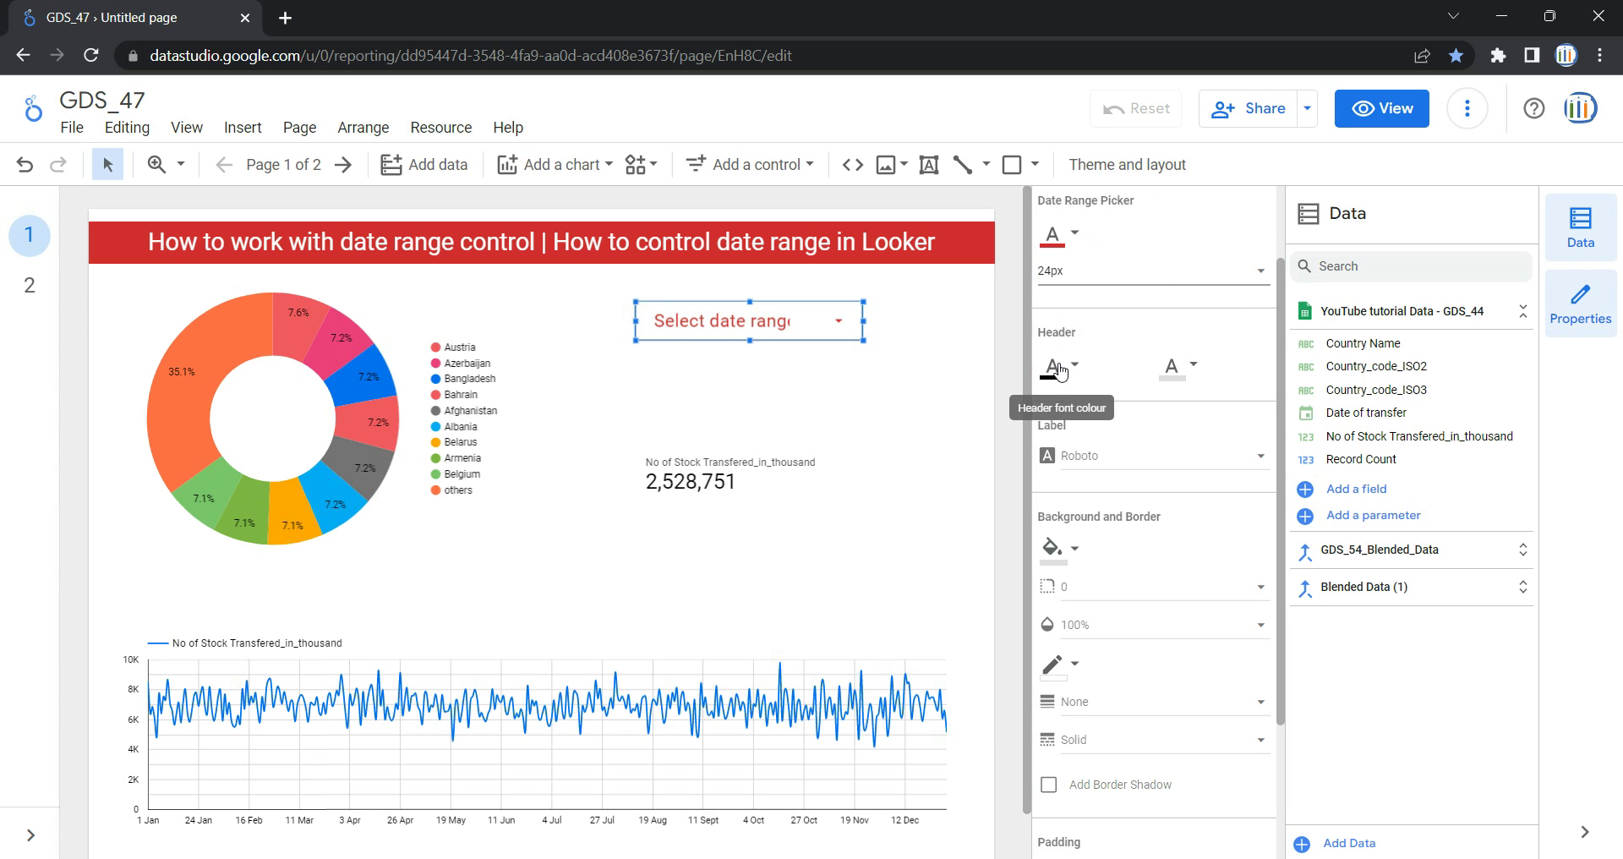
click(1190, 370)
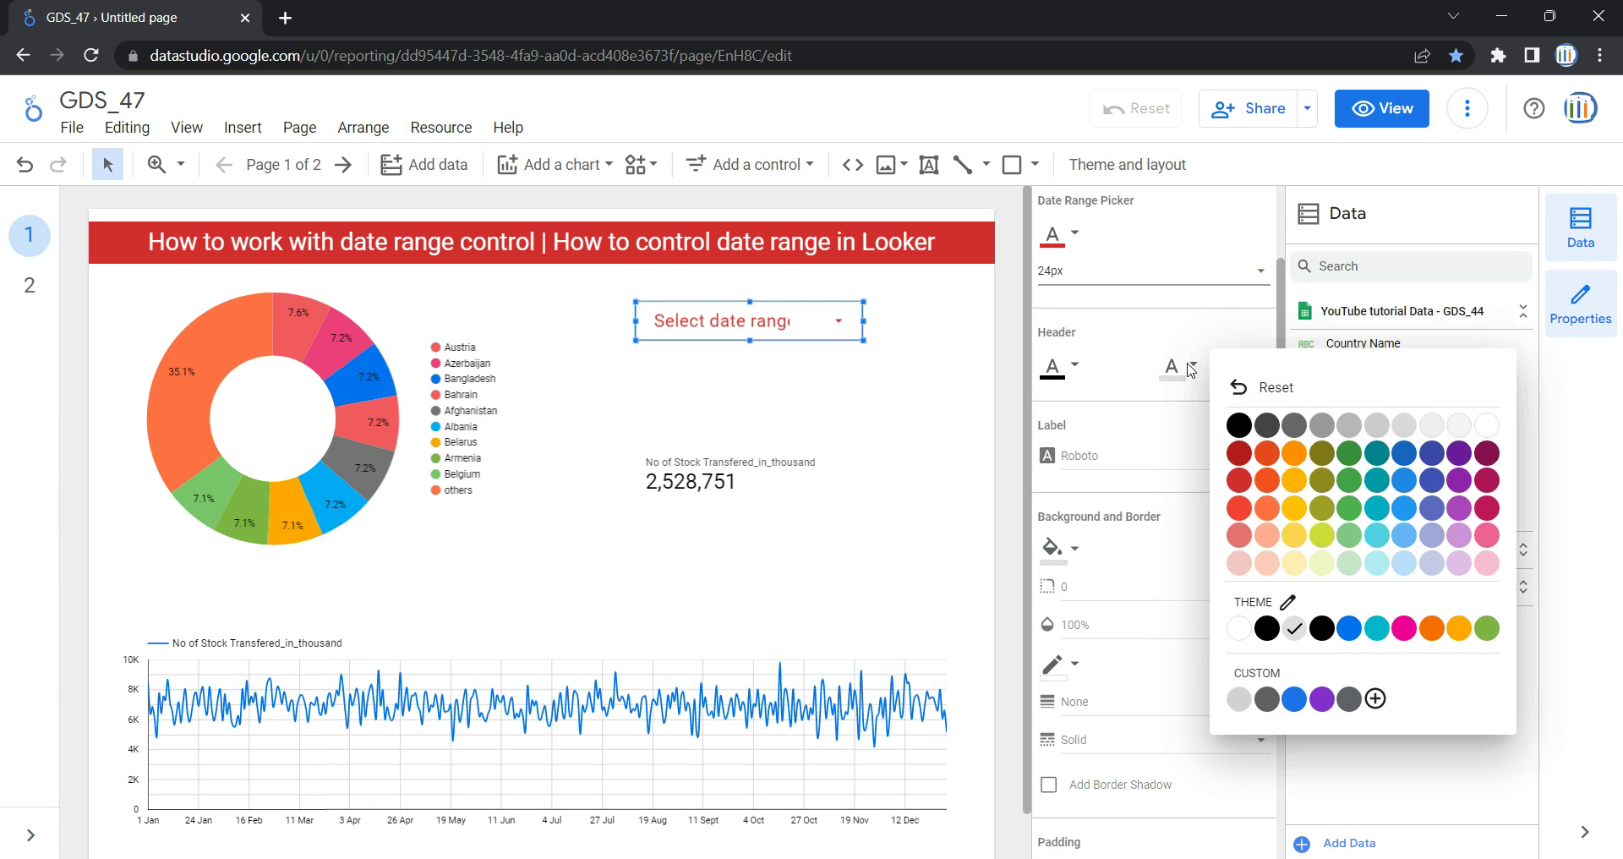
click(1288, 481)
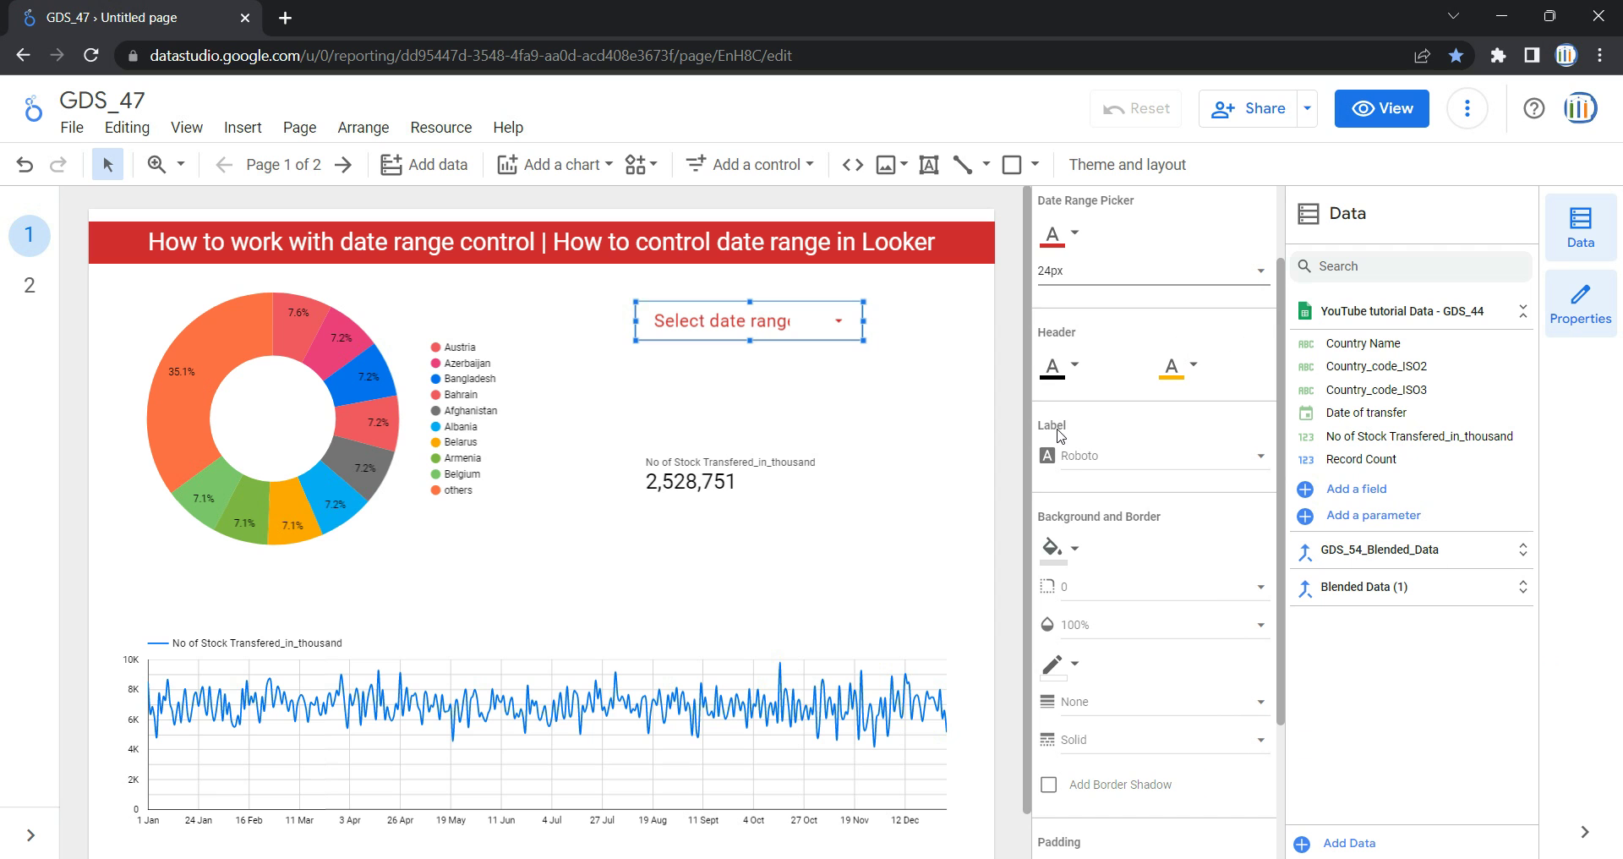
drag(863, 332, 969, 342)
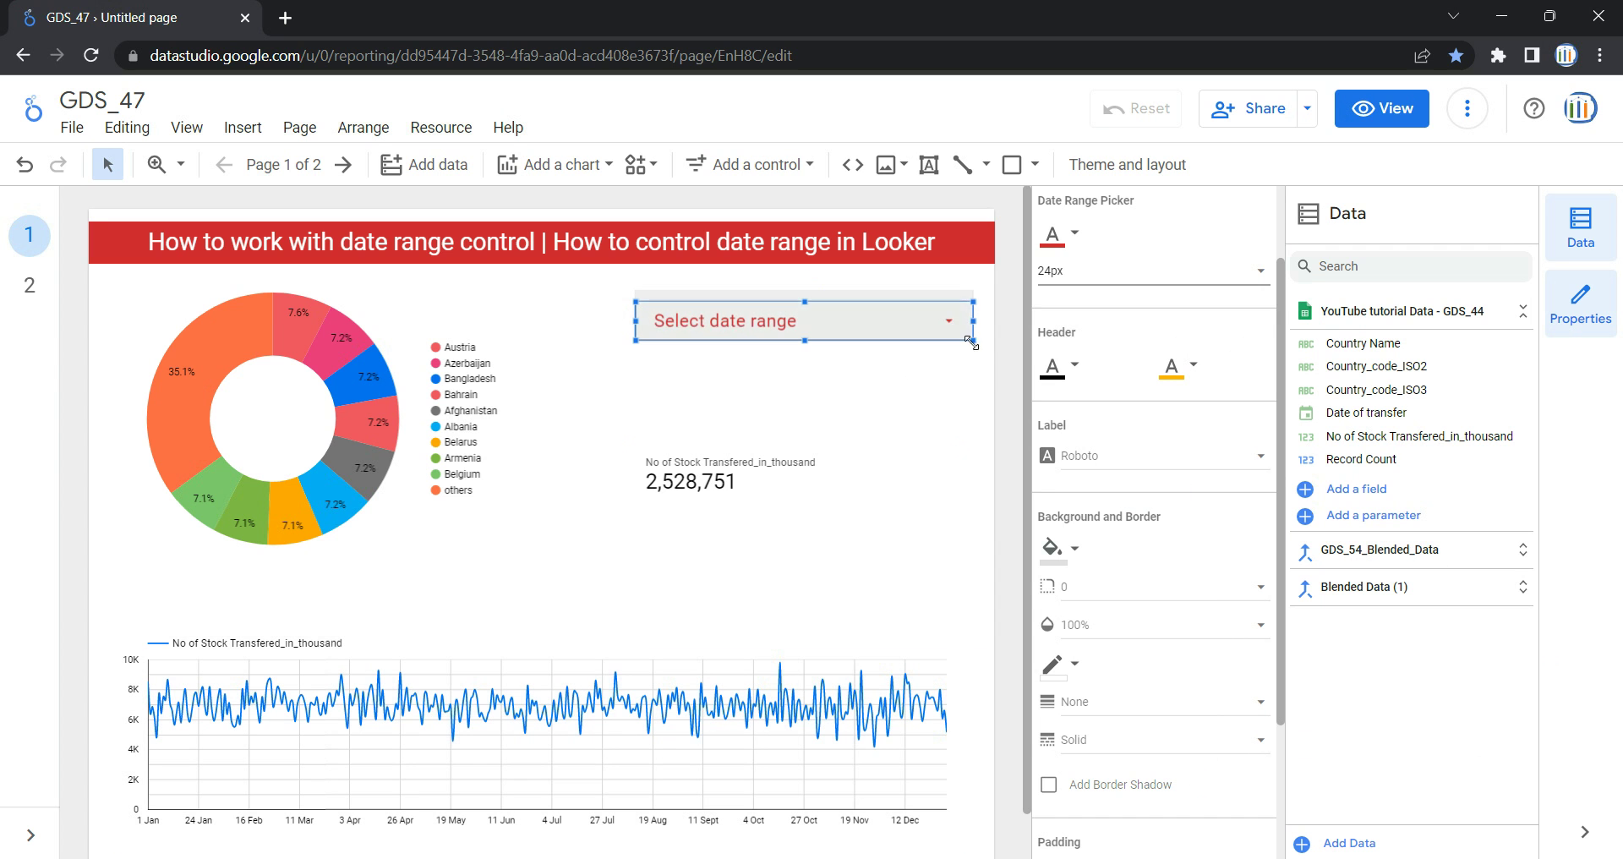
Step: Set the control's label font to Raleway and its background to light yellow
click(1096, 457)
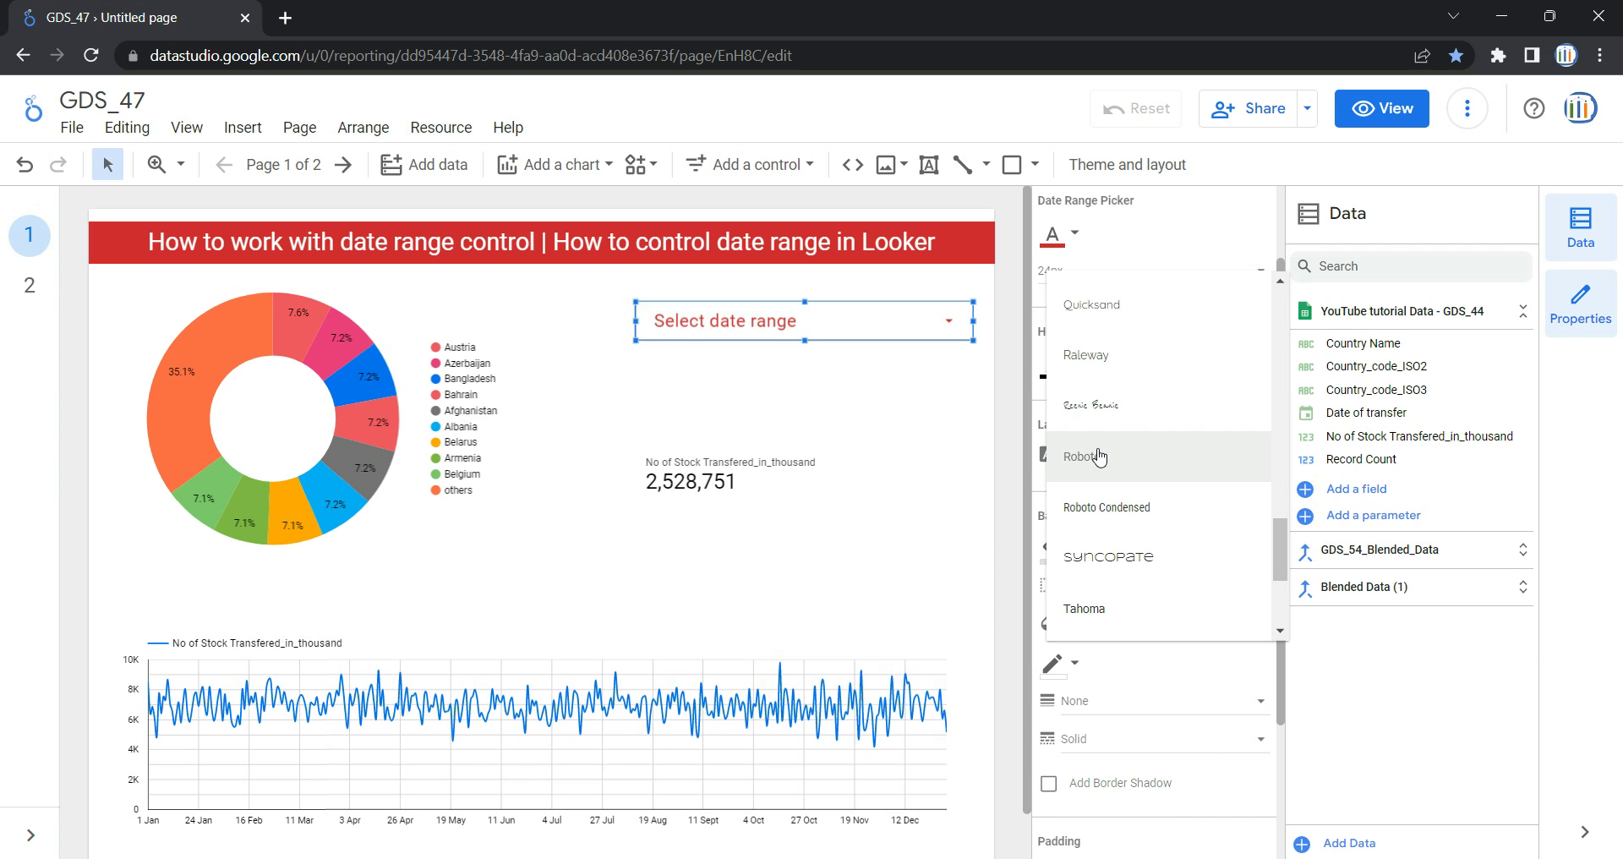
click(1112, 363)
scroll(1150, 468, down, 2)
scroll(1110, 427, down, 2)
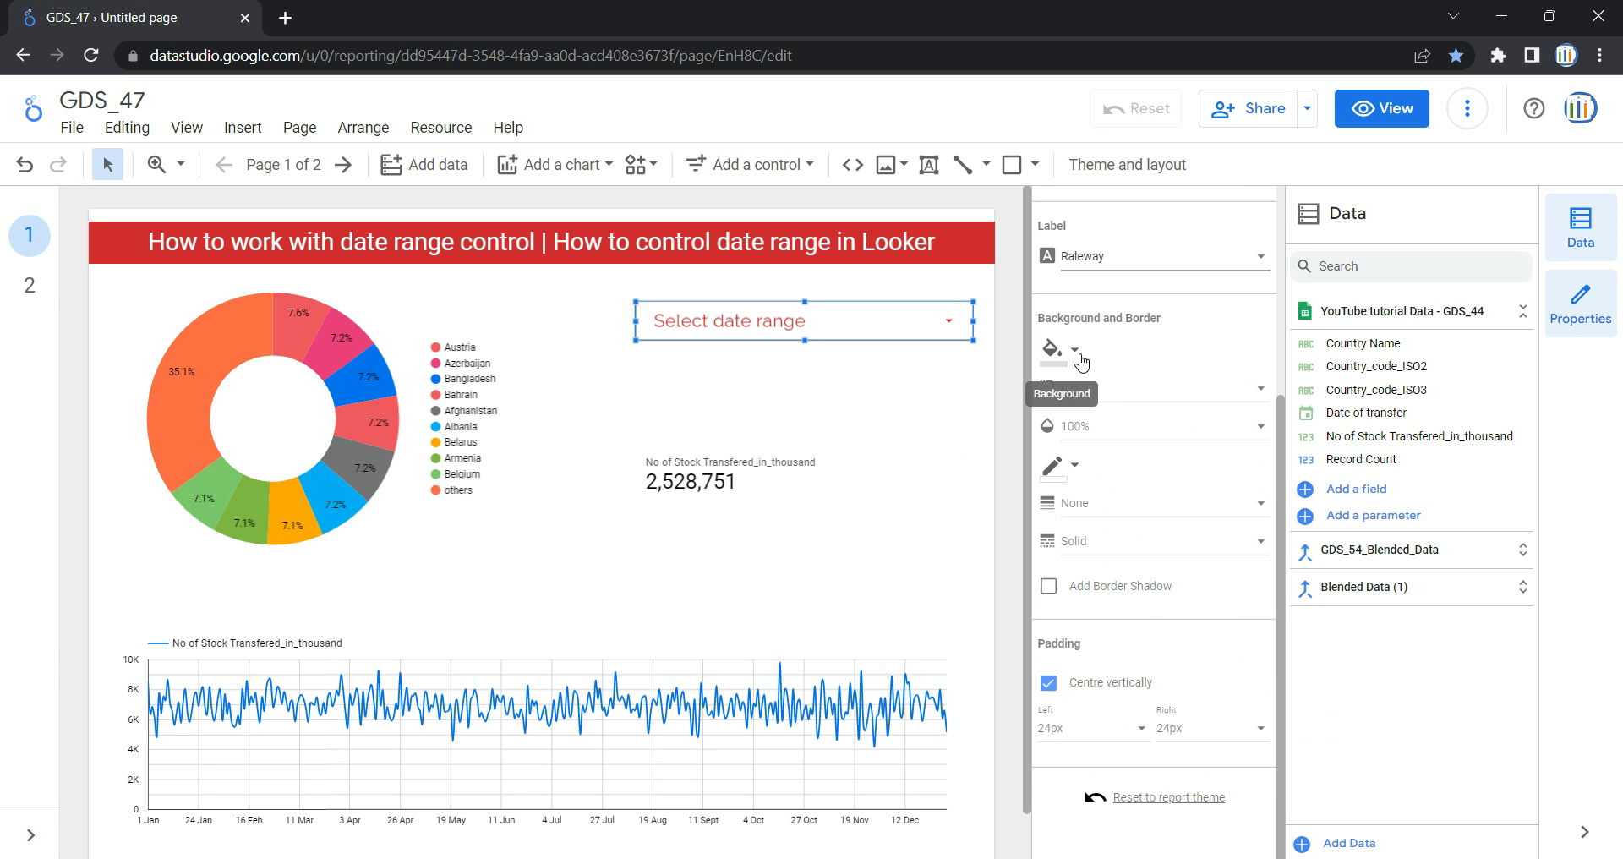
click(1075, 354)
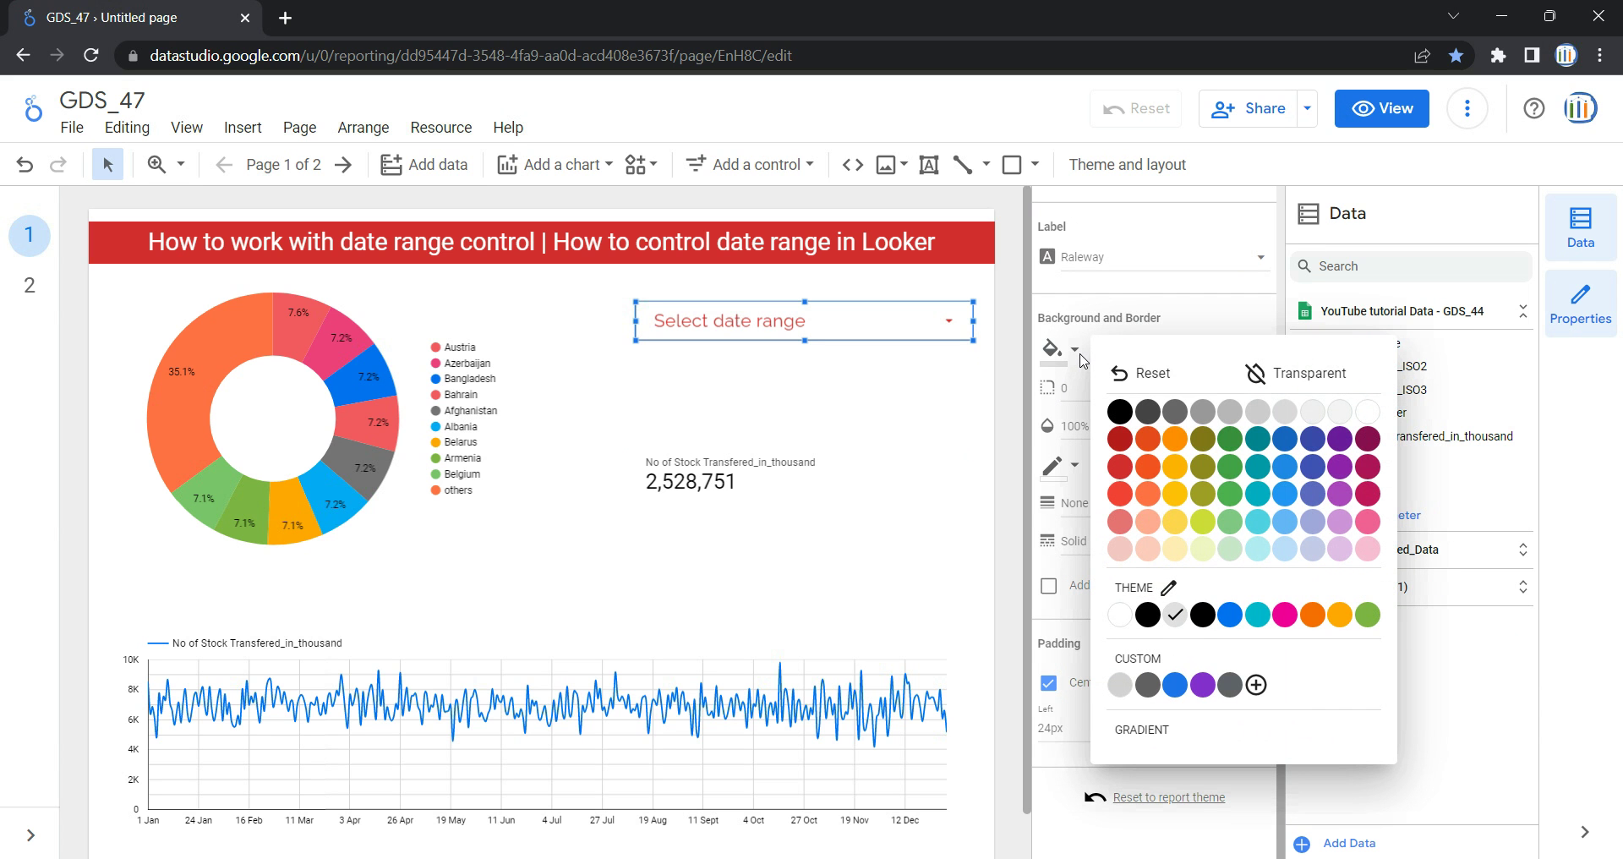
click(1175, 521)
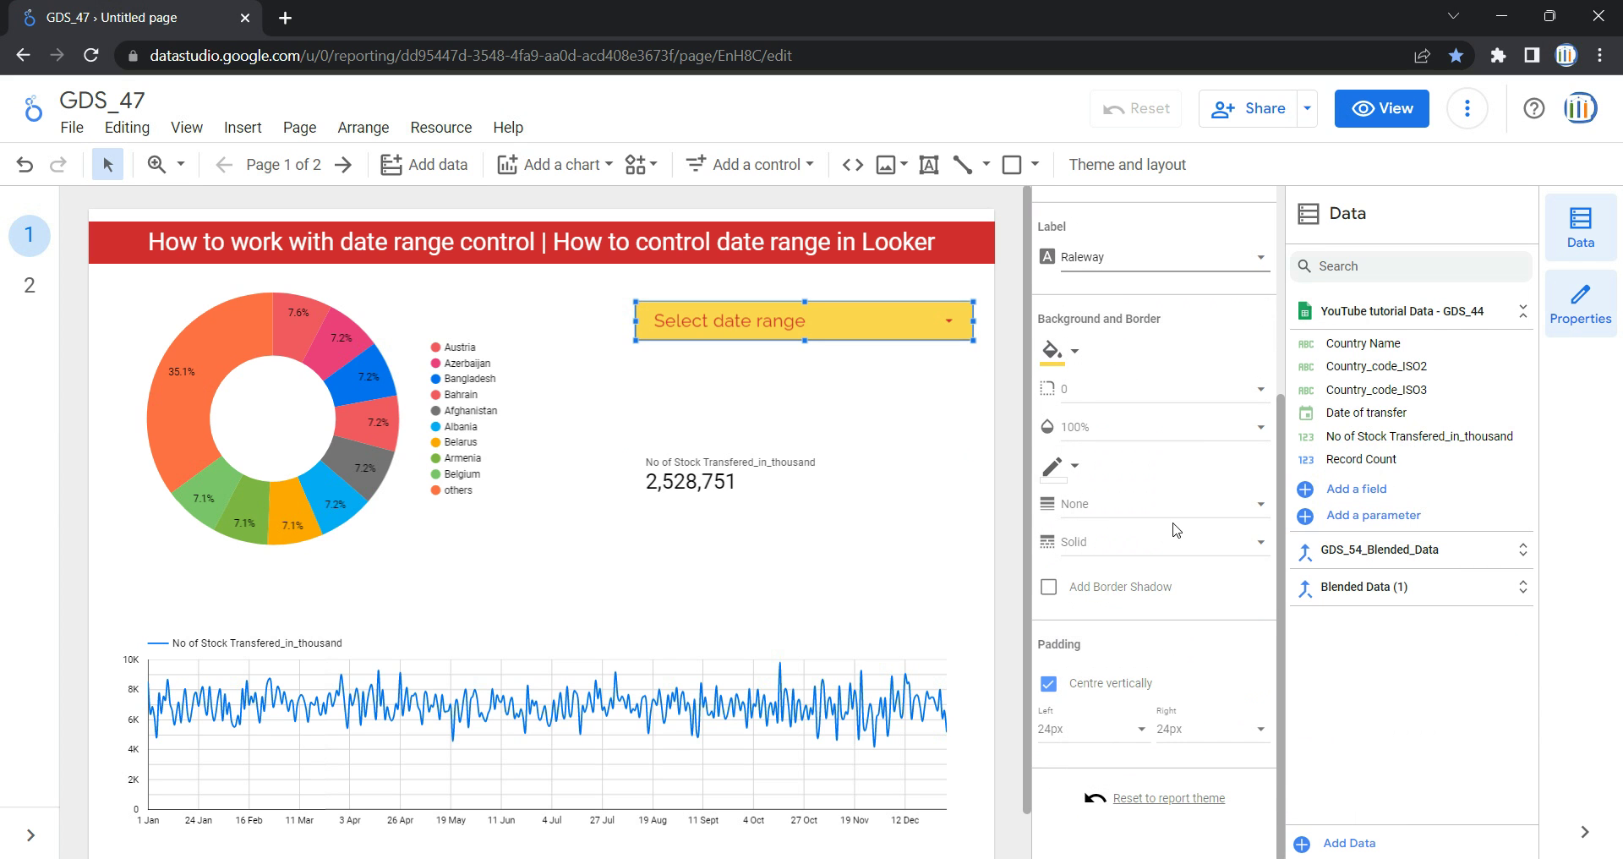
Step: Set the control's border radius to 4 and its opacity to 70%
click(1077, 396)
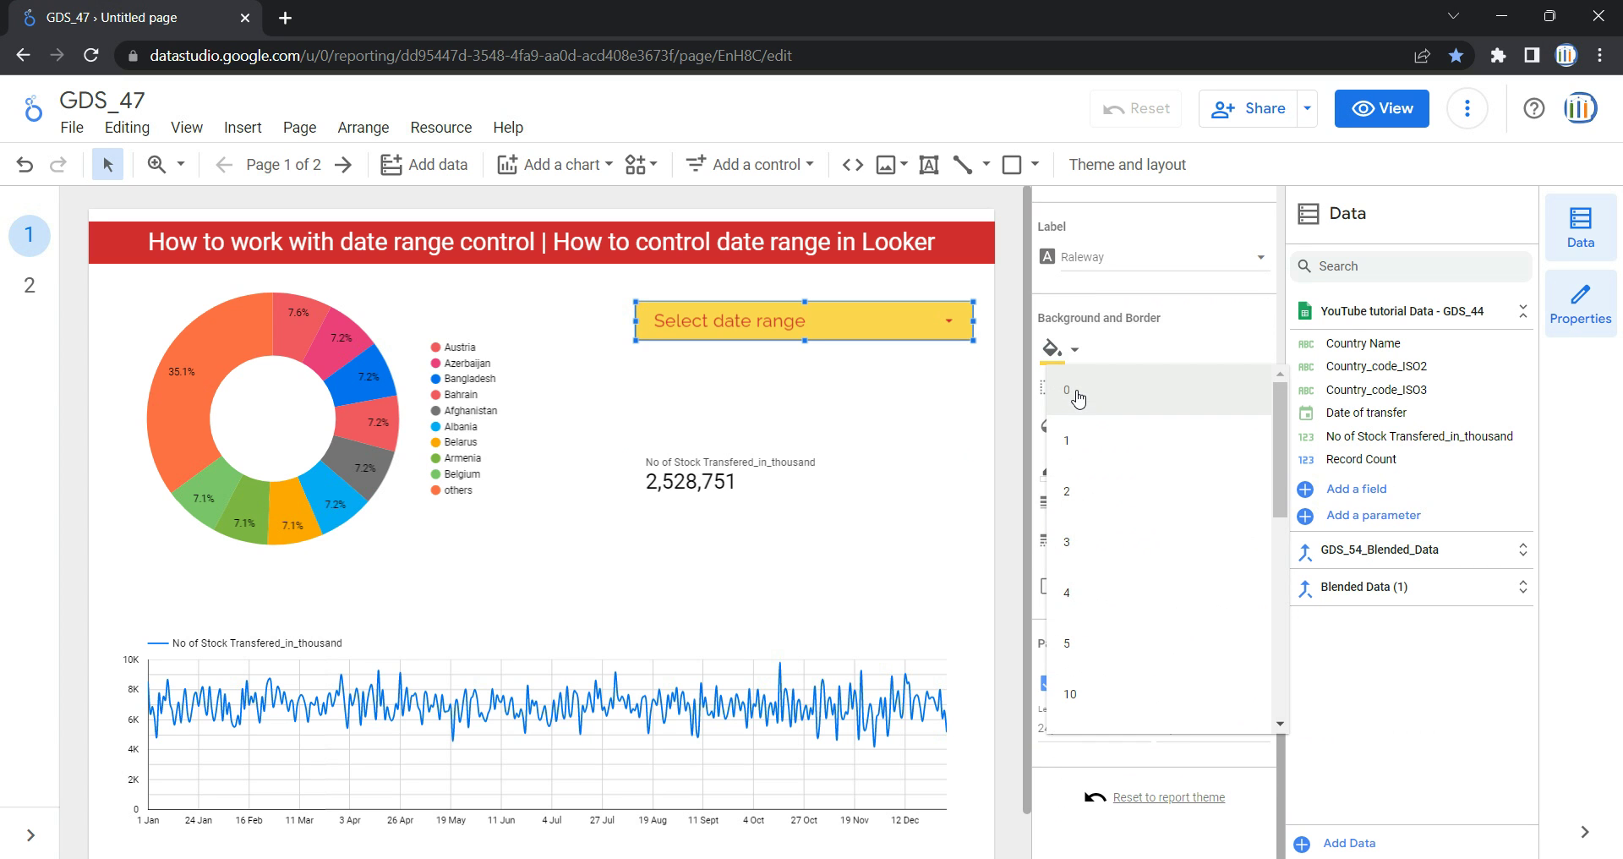
click(1111, 594)
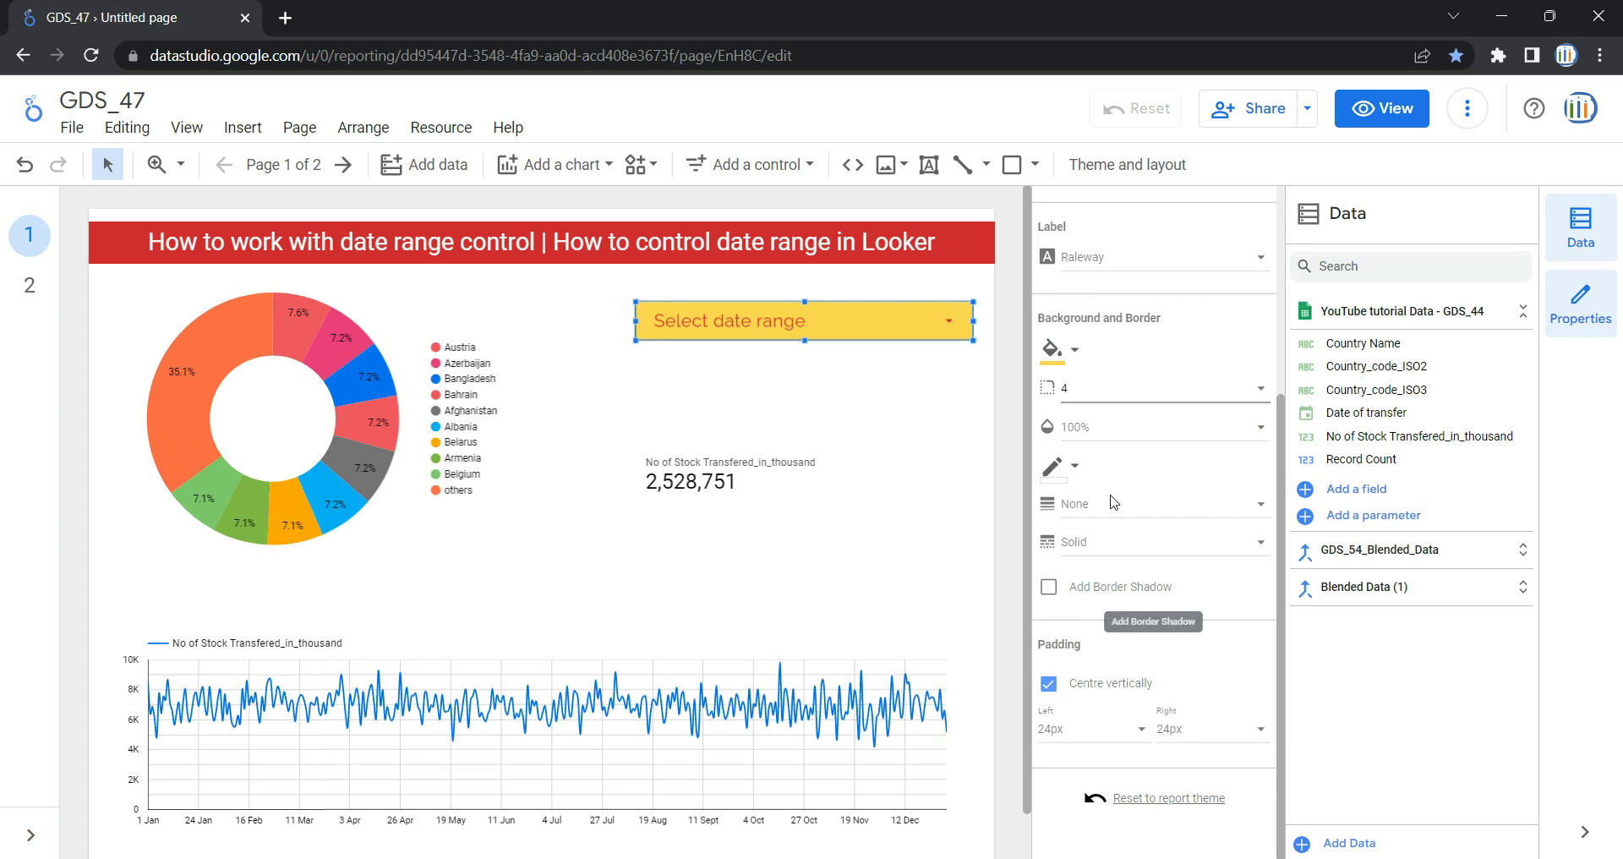
click(1086, 431)
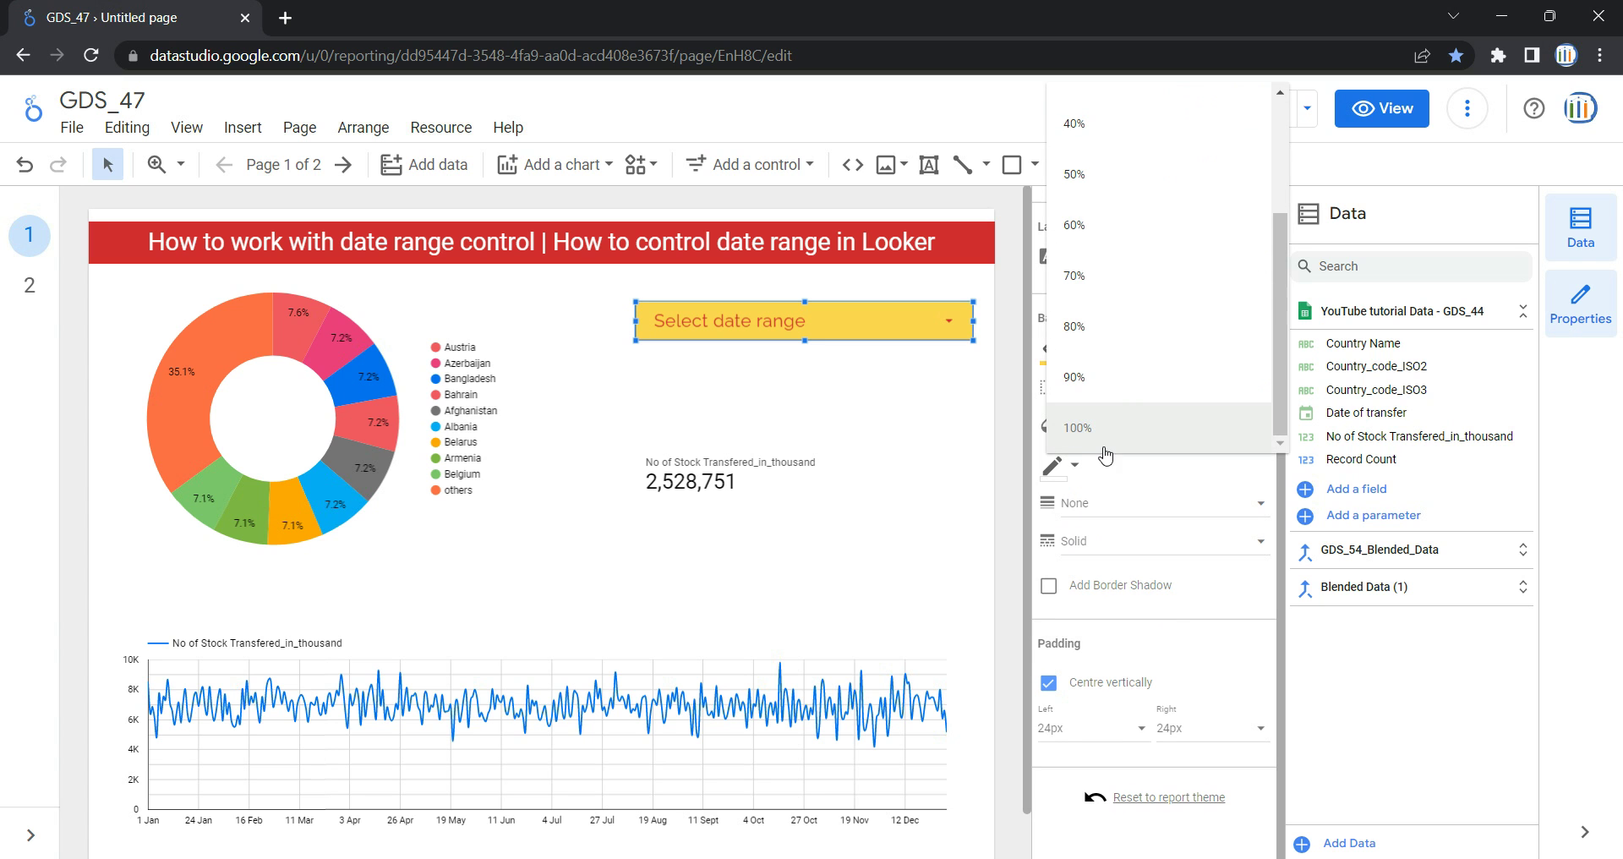
click(1103, 274)
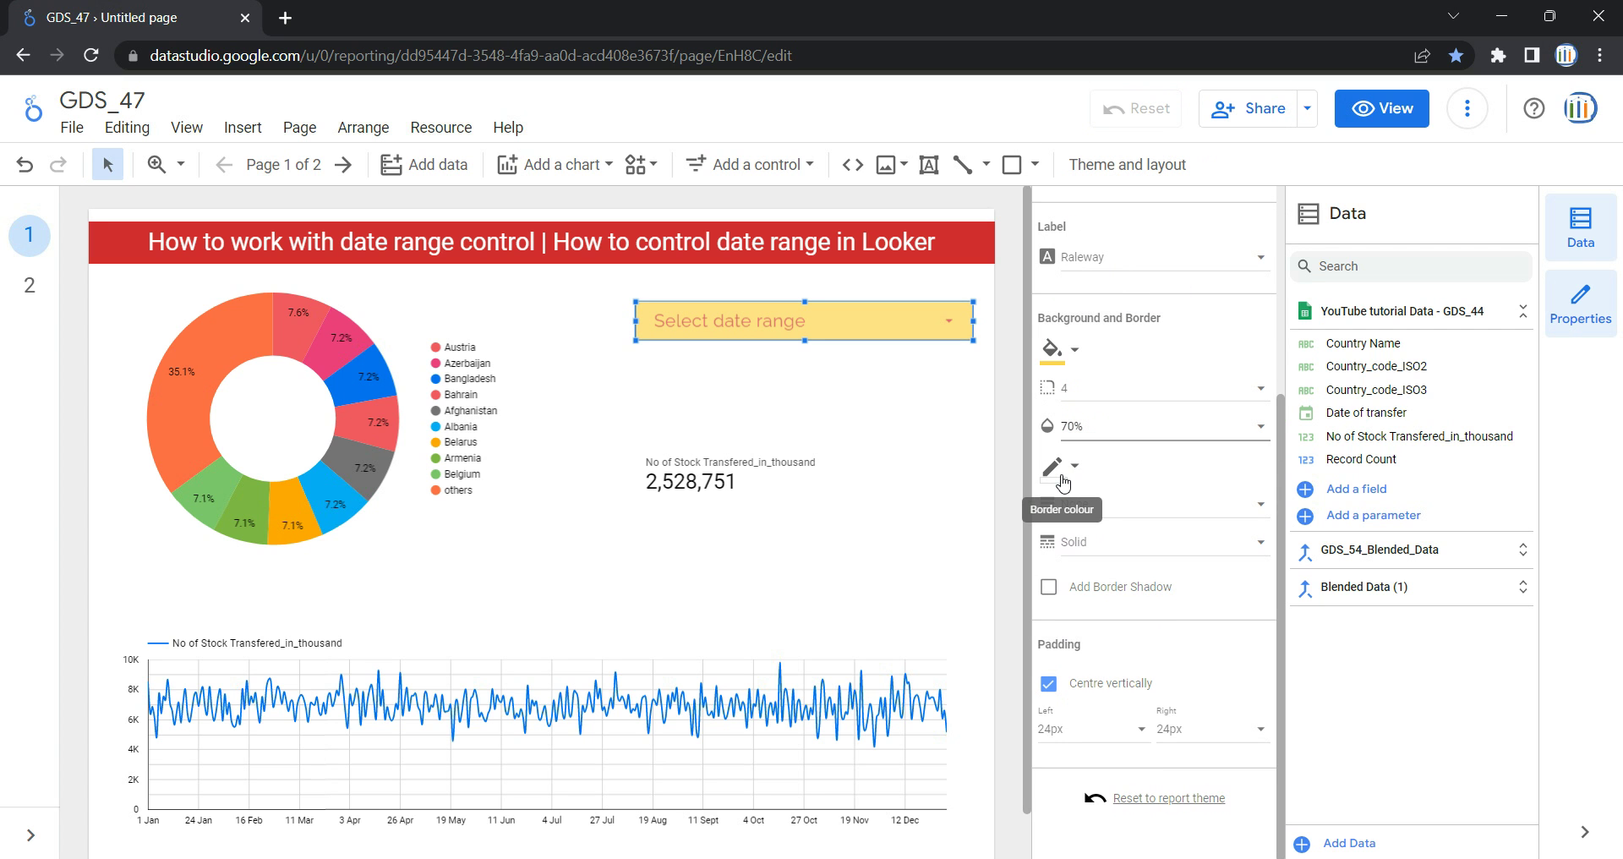
Step: Give the control a dark red Double border with weight 4 and a border shadow
click(1062, 480)
click(1119, 558)
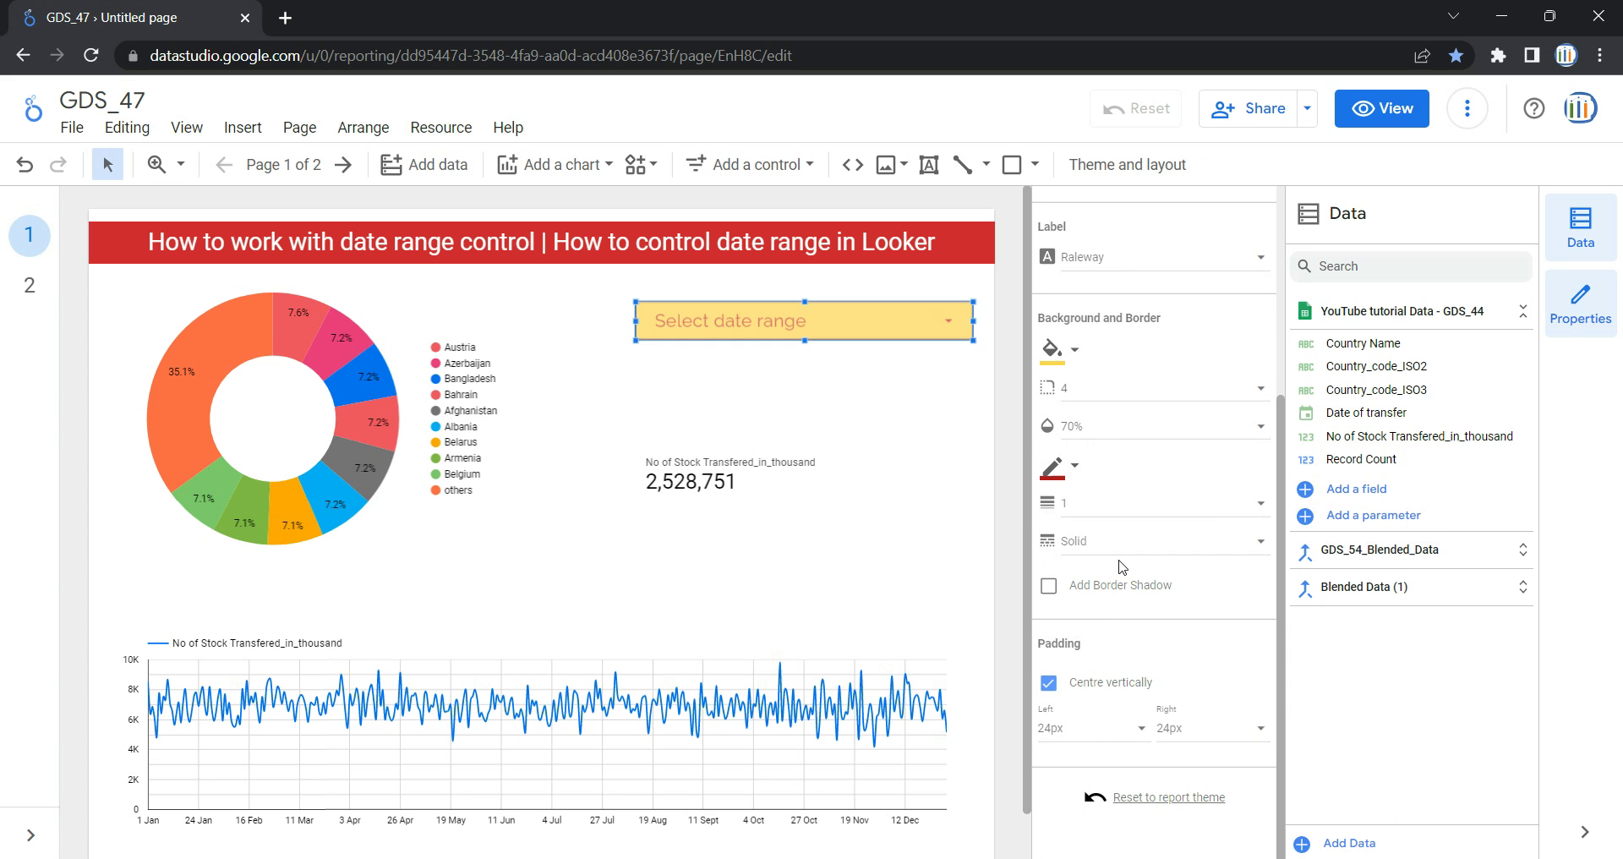
click(1069, 504)
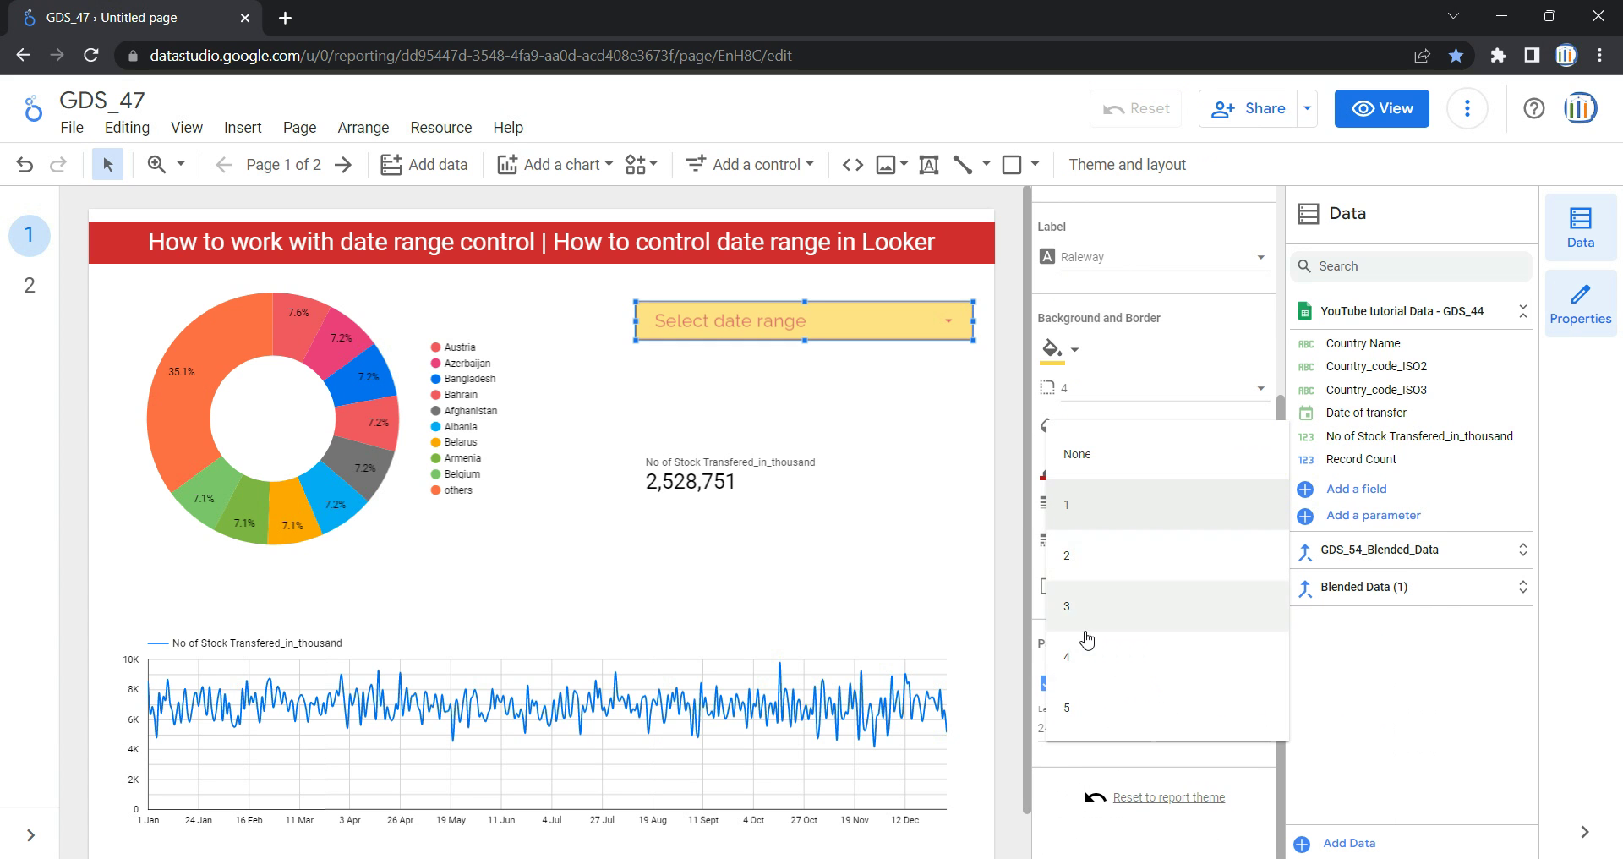
click(1073, 657)
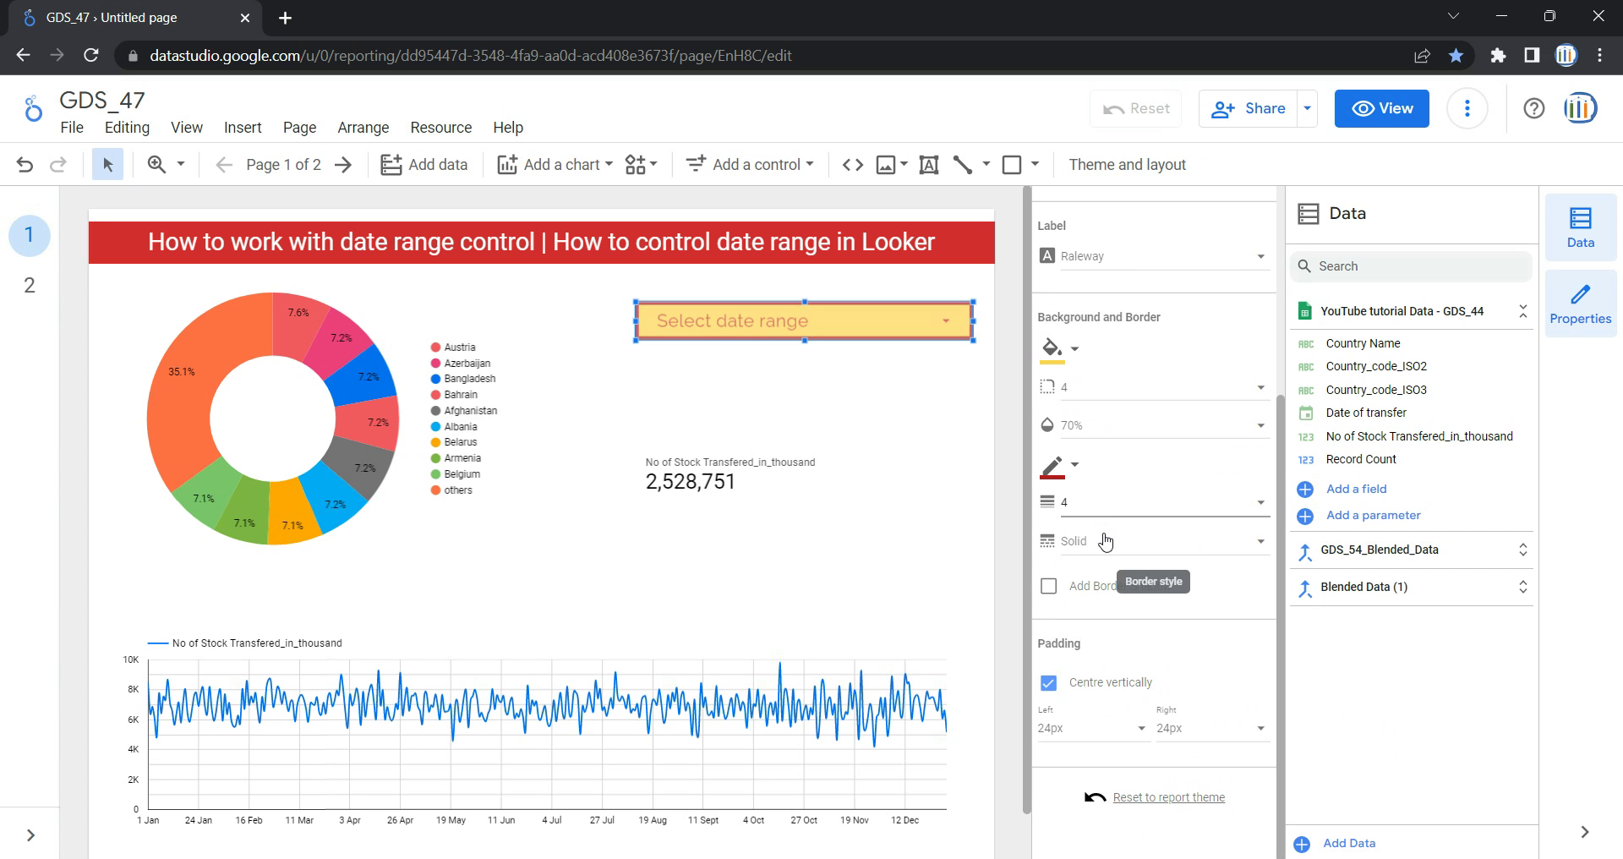
click(1080, 547)
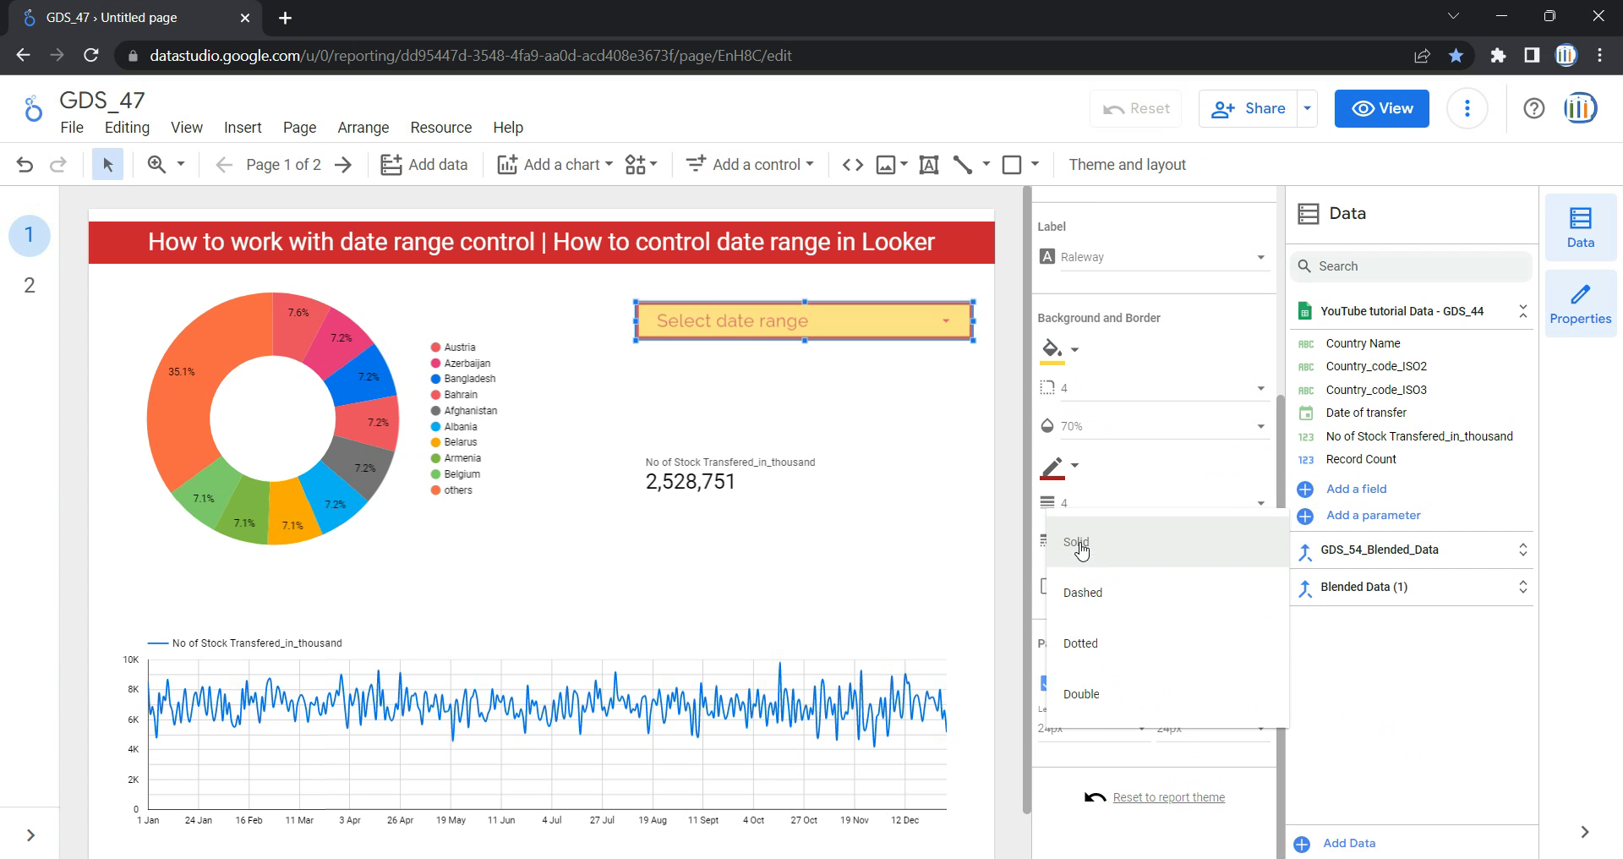
click(1107, 708)
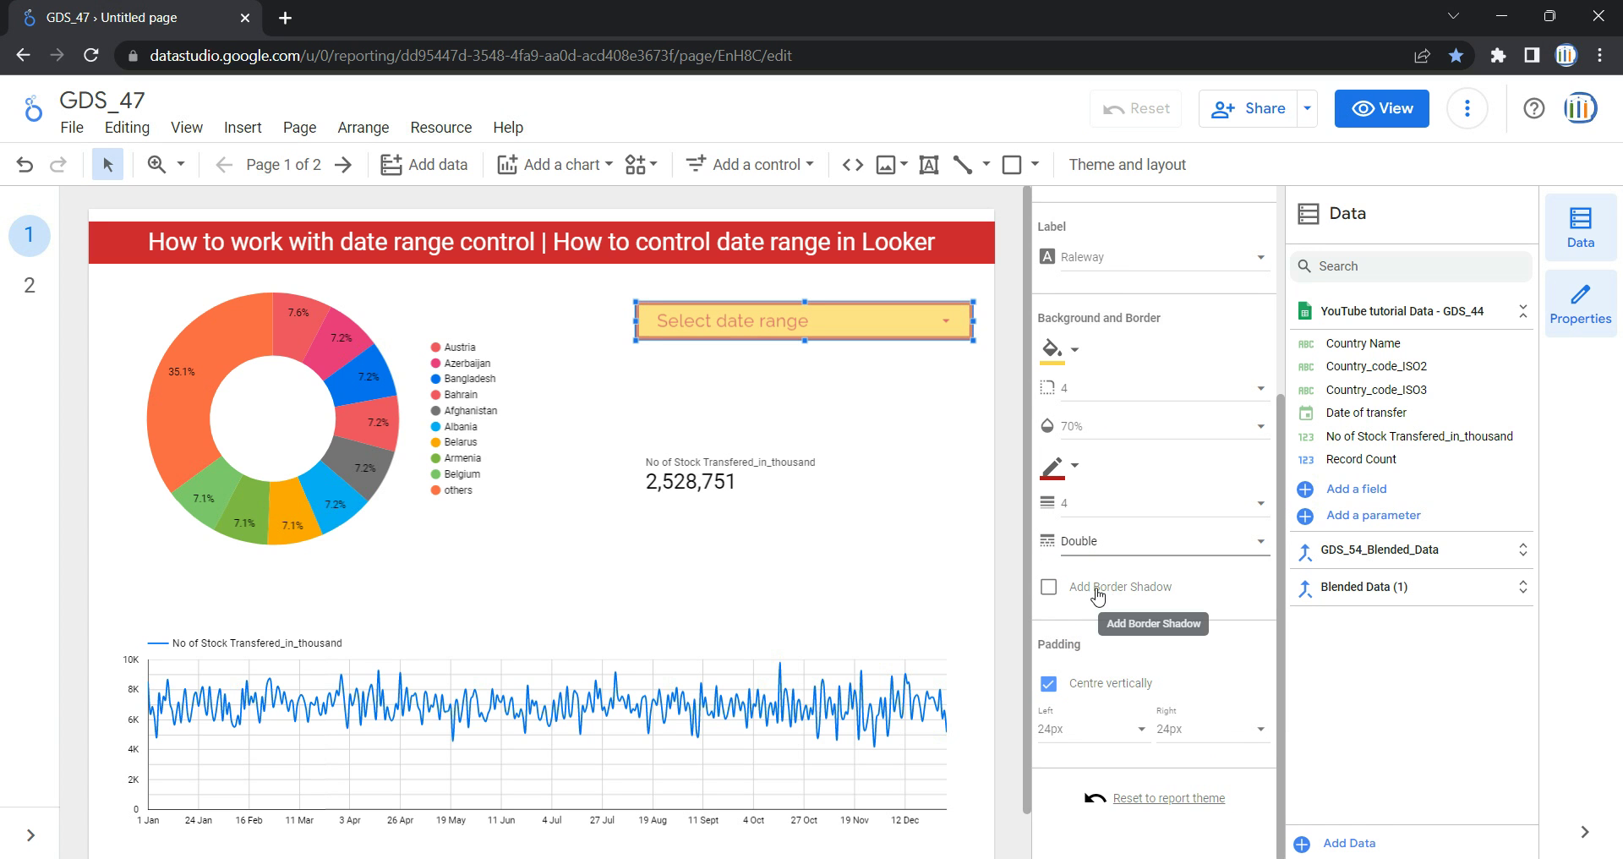
click(1048, 589)
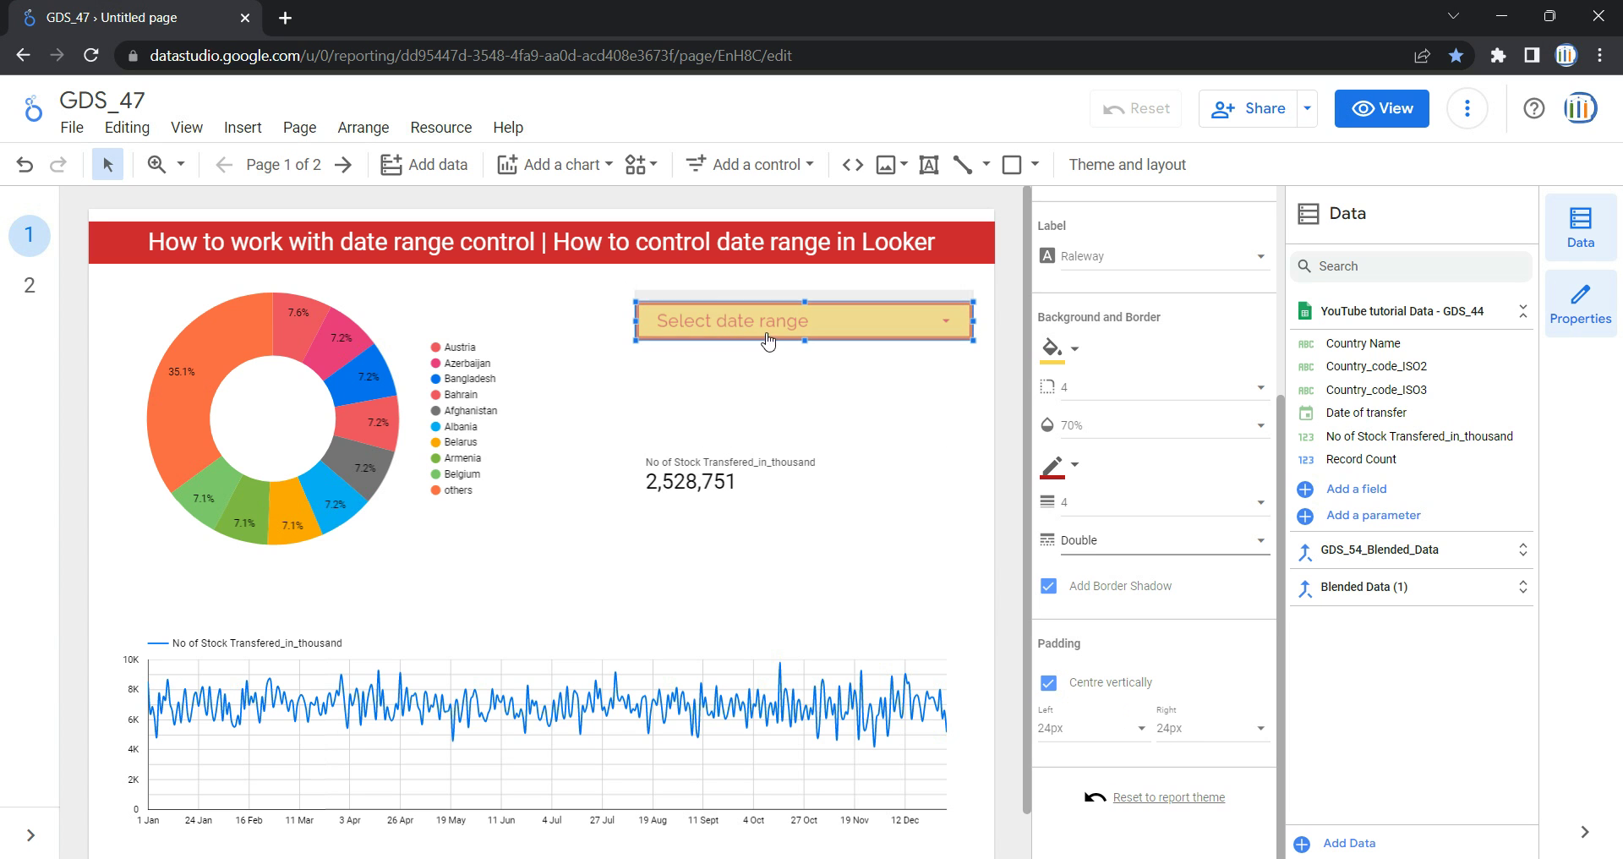
Step: Turn vertical centring off to look at the control's extra padding options, and restore it
click(1050, 684)
scroll(1050, 677, down, 1)
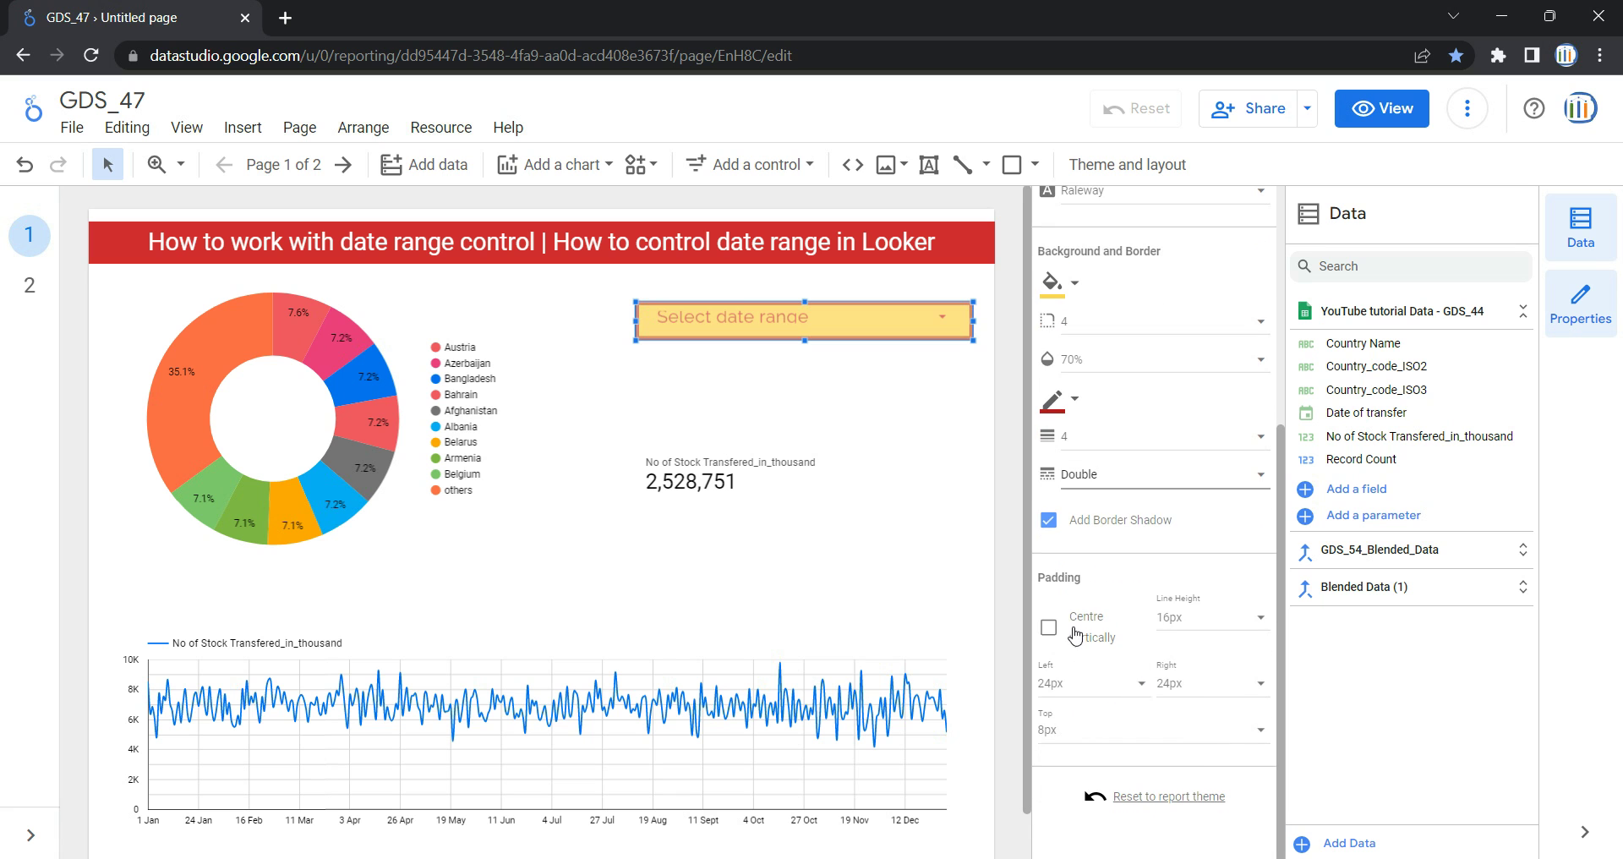
click(1049, 632)
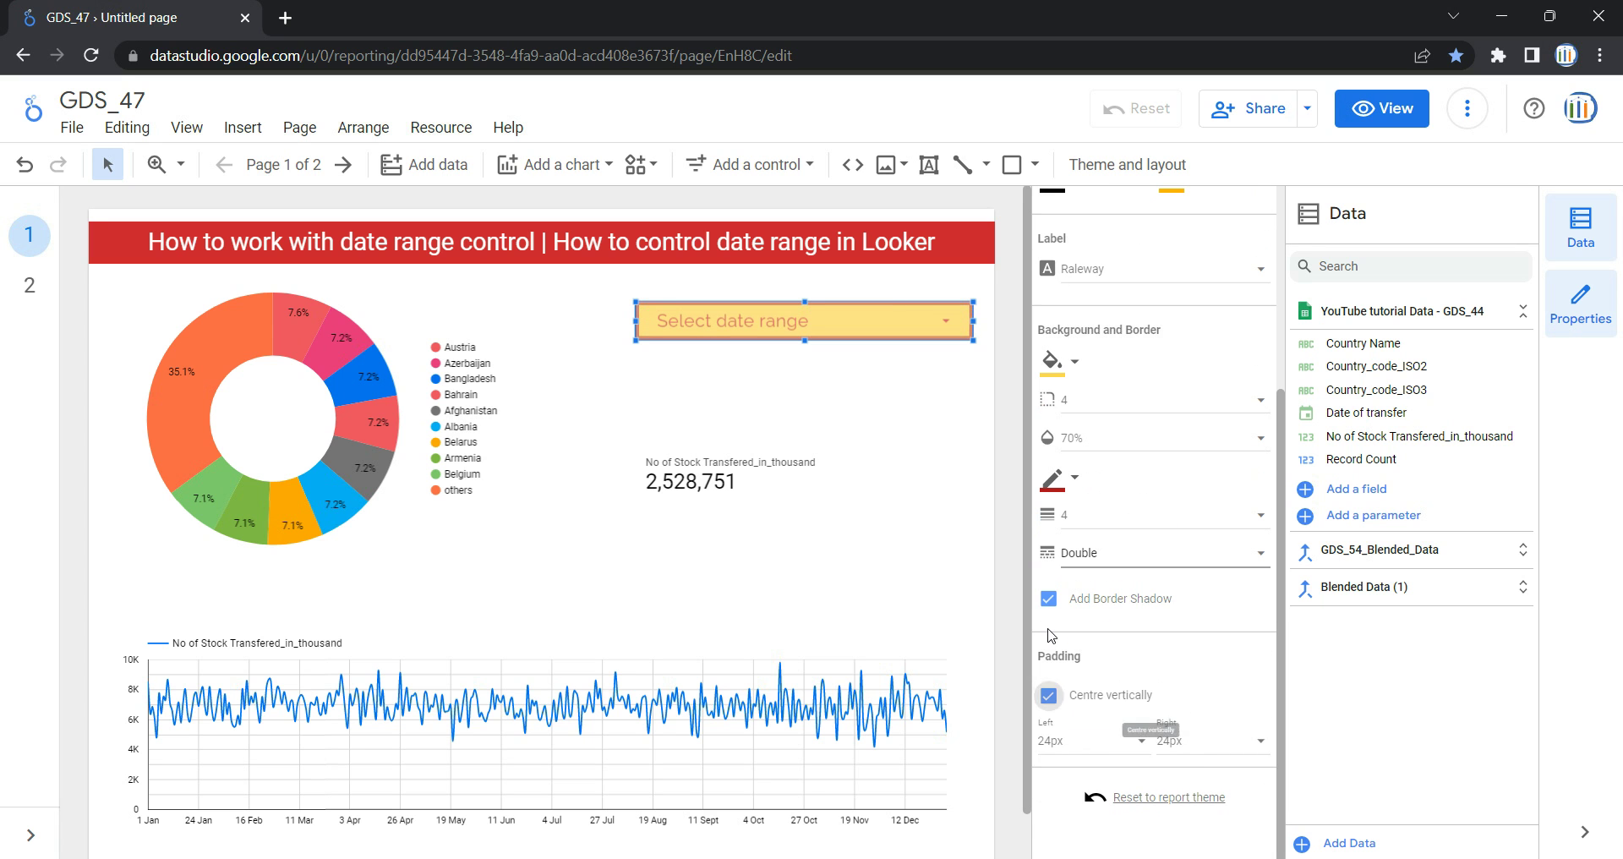
click(1049, 697)
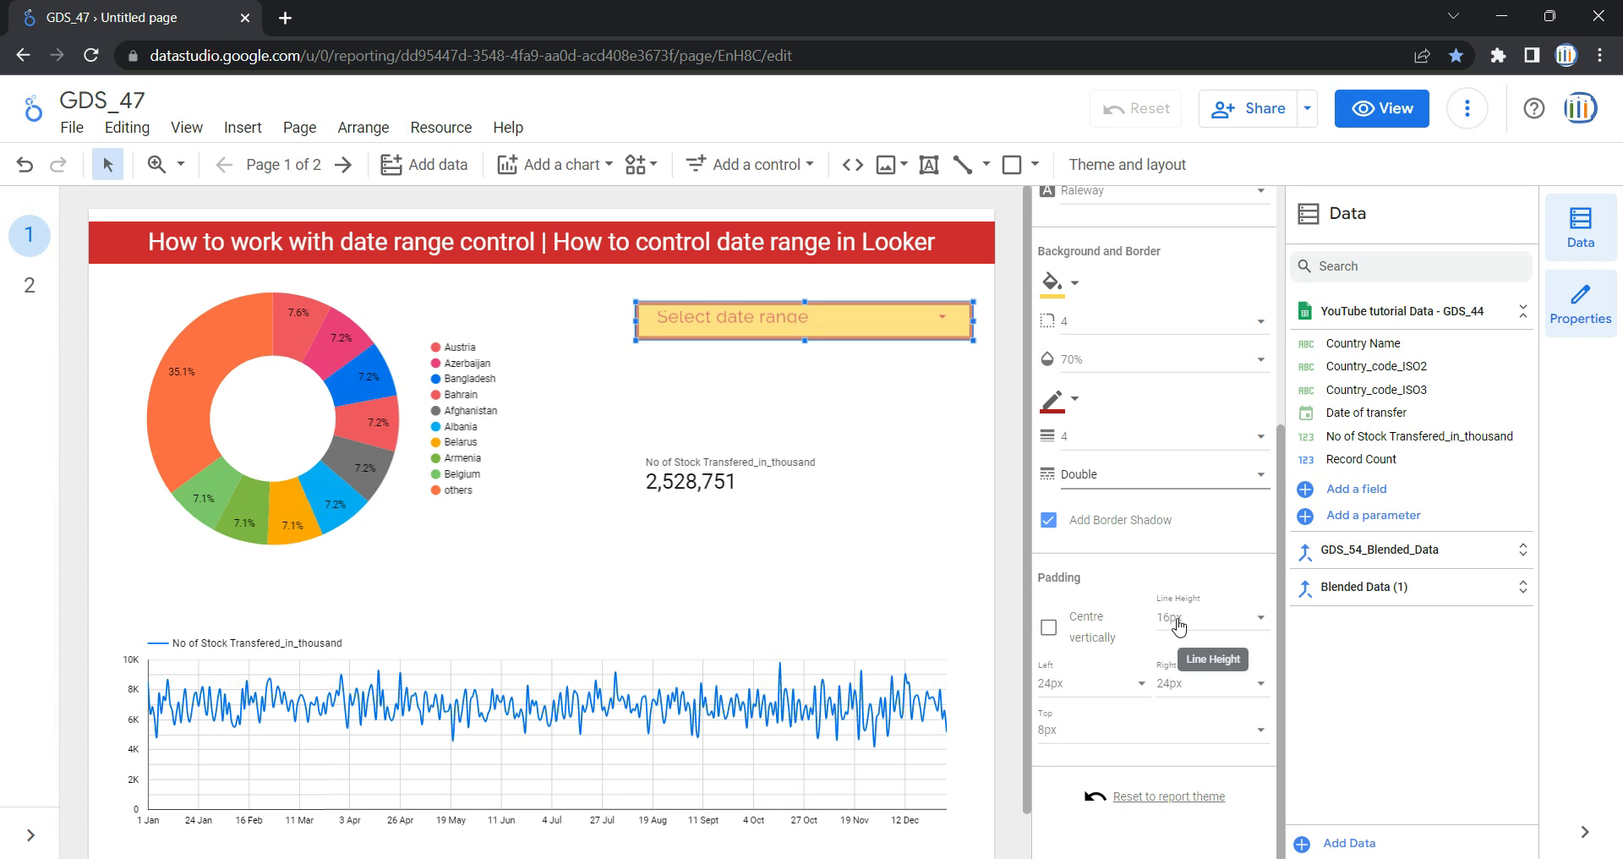
click(1053, 692)
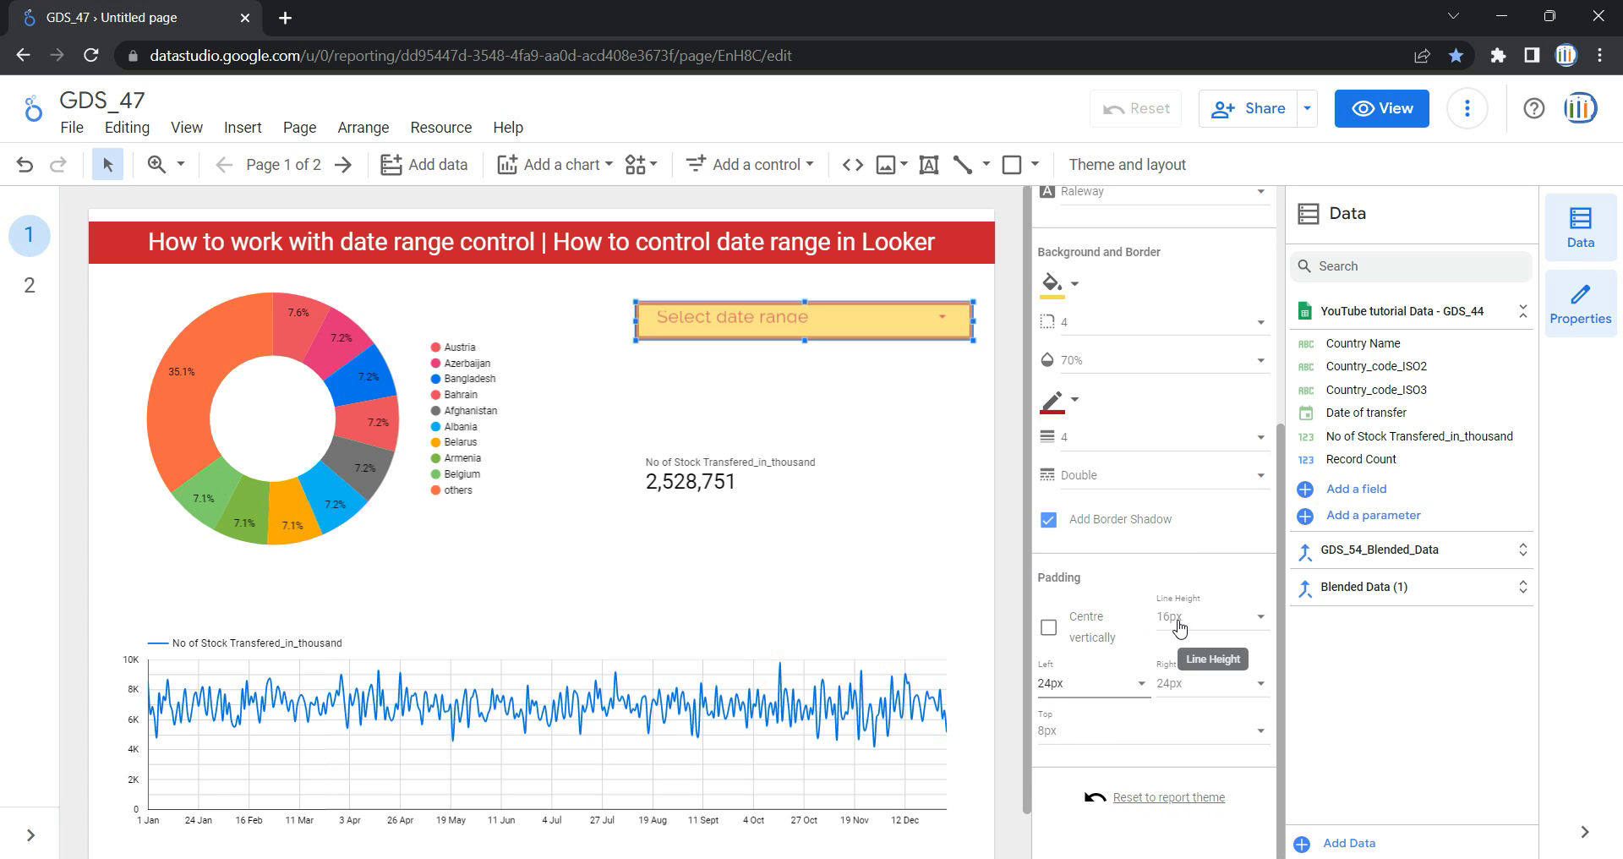
click(1048, 628)
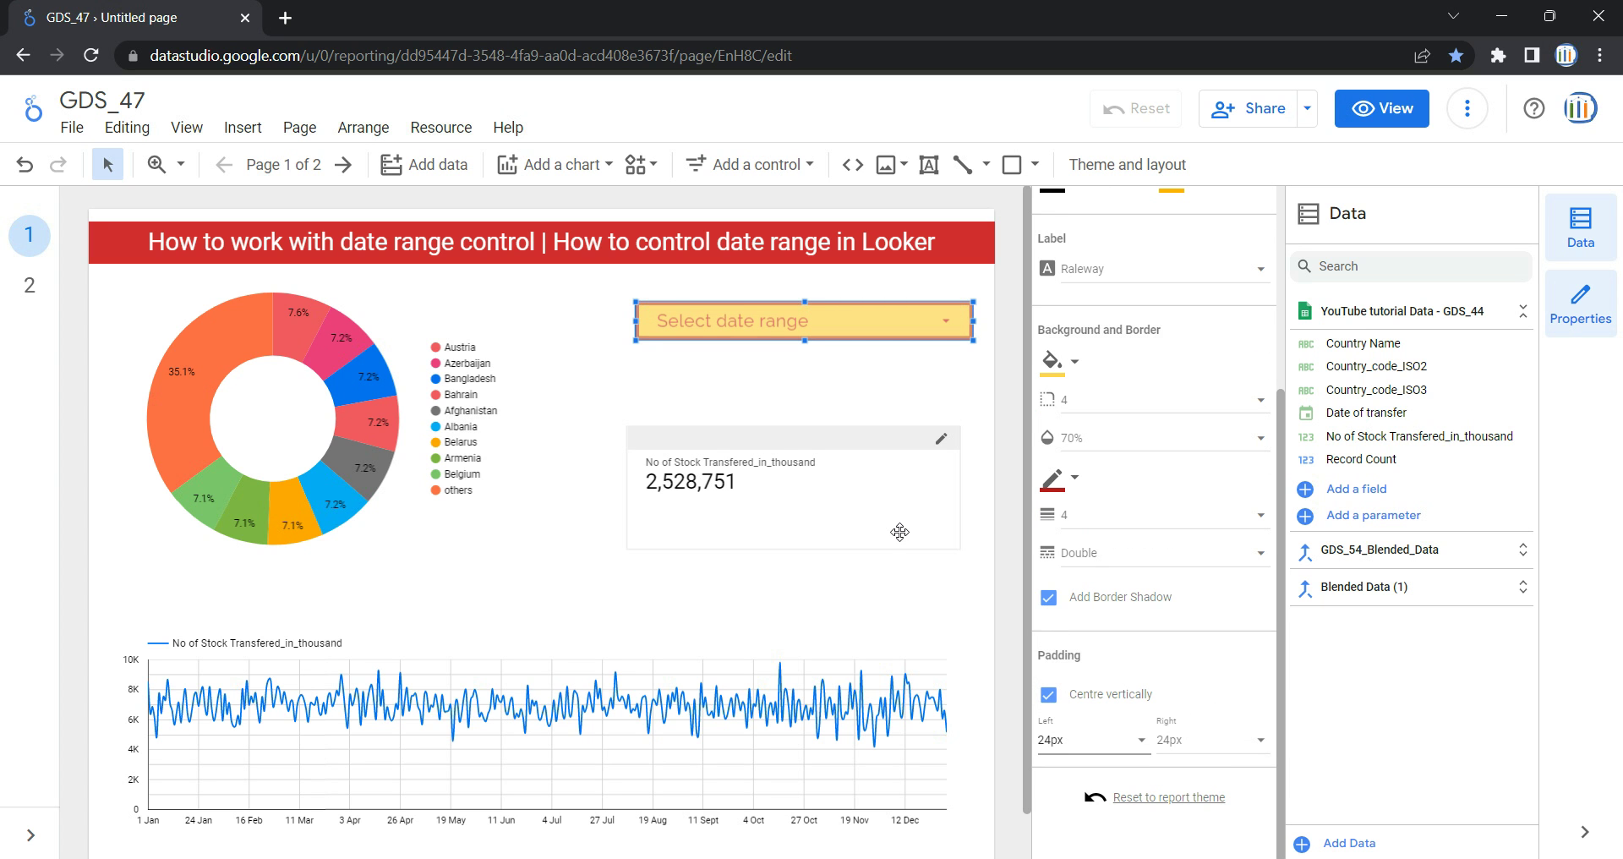
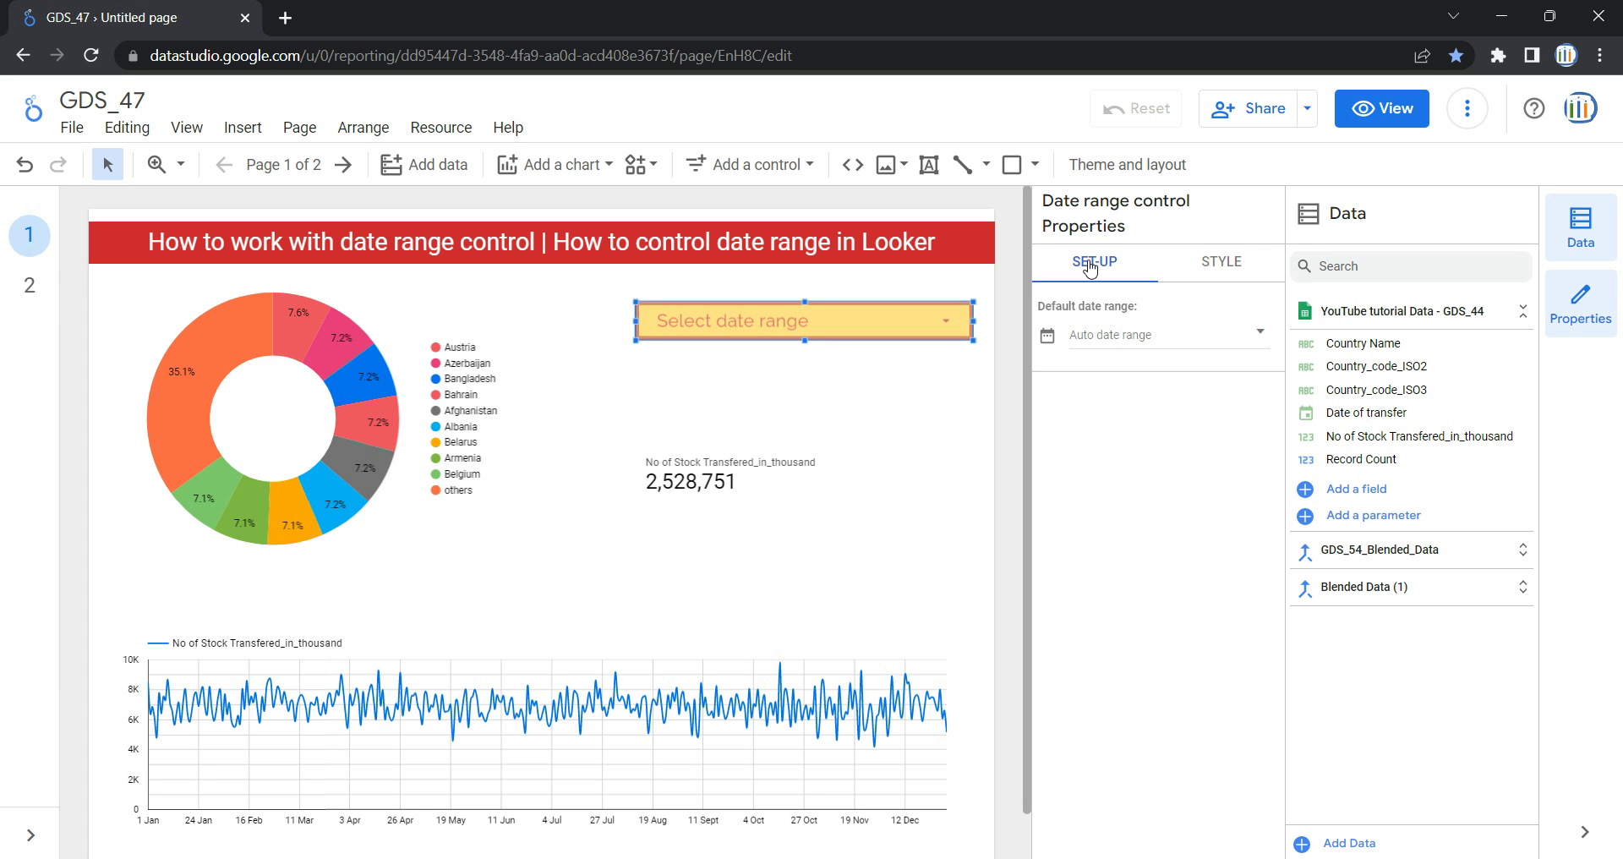
Step: Switch the report to view mode
click(1392, 125)
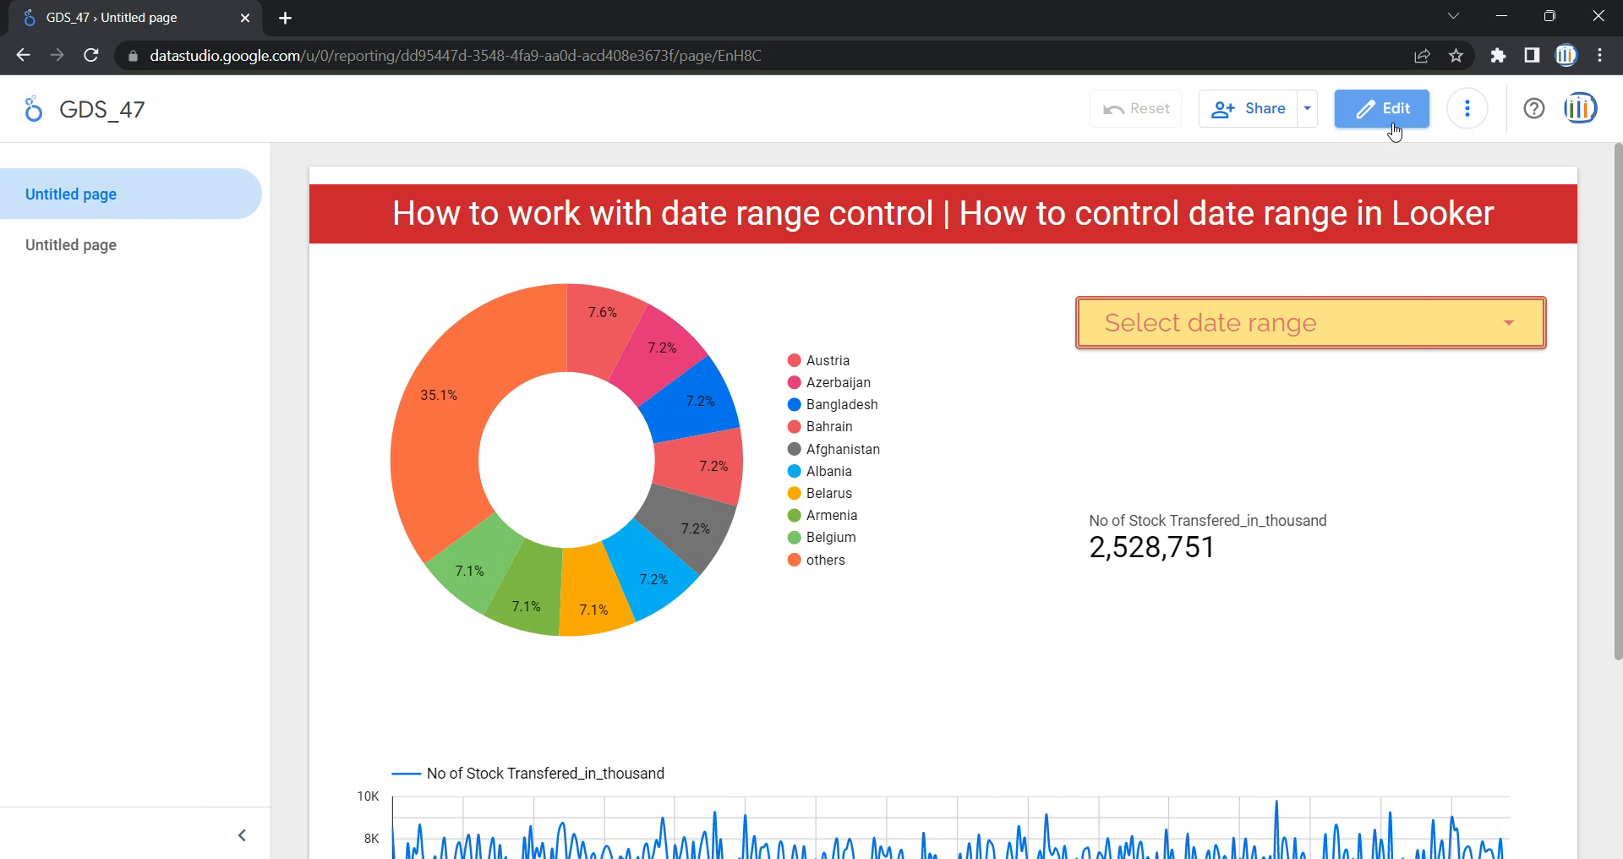
Step: Apply a fixed date range from 1 Jan 2021 to 14 Jan 2023 in the date range control
click(1259, 335)
click(1081, 423)
click(1168, 421)
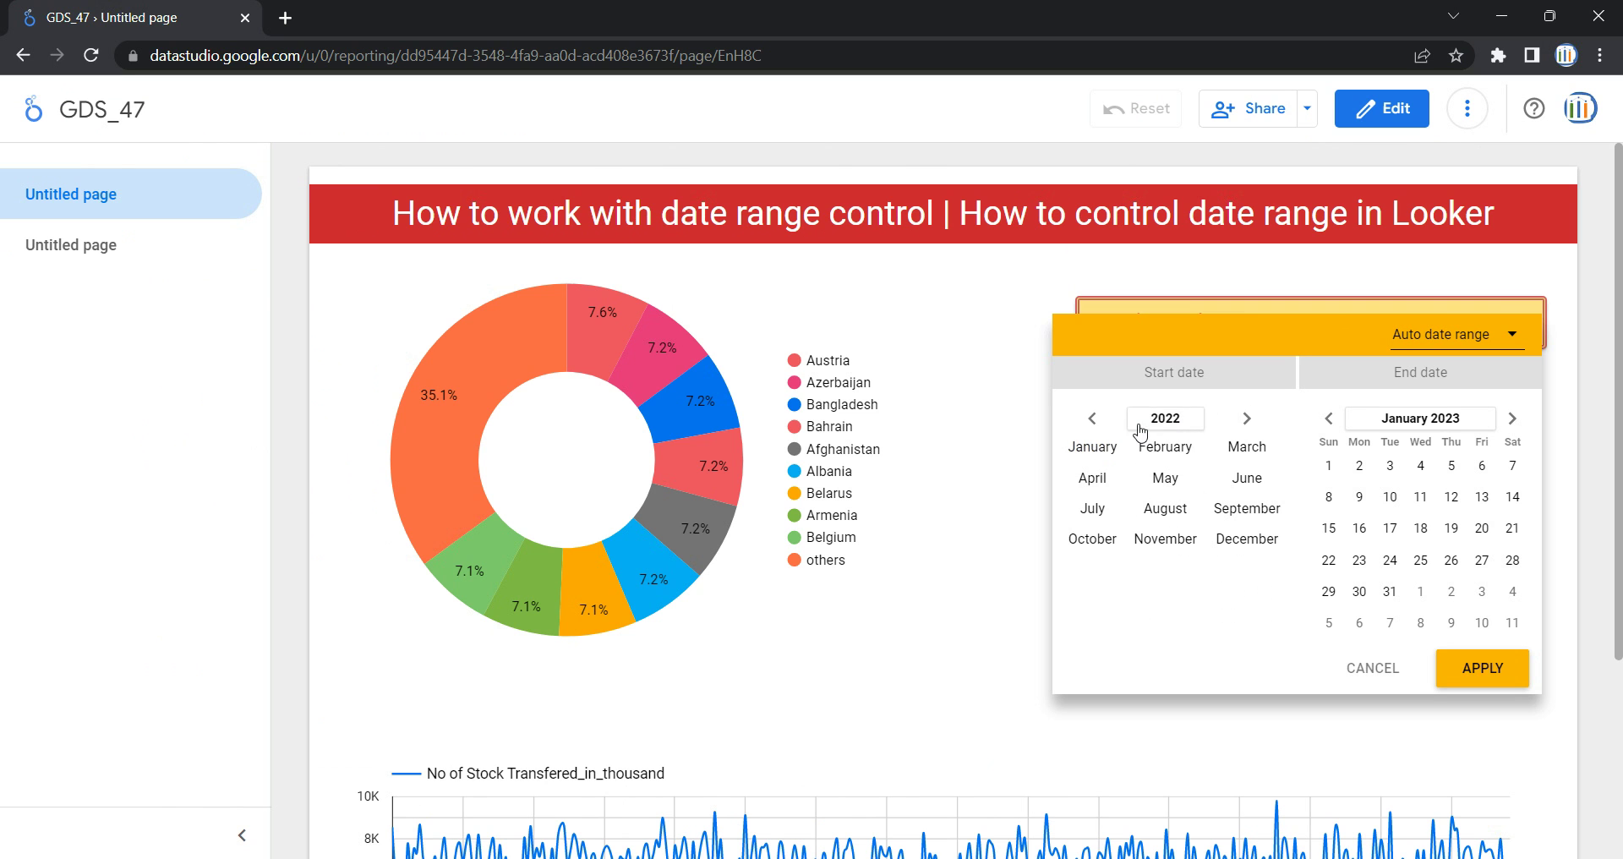
click(1092, 419)
click(1141, 420)
click(1078, 448)
click(1094, 451)
click(1235, 466)
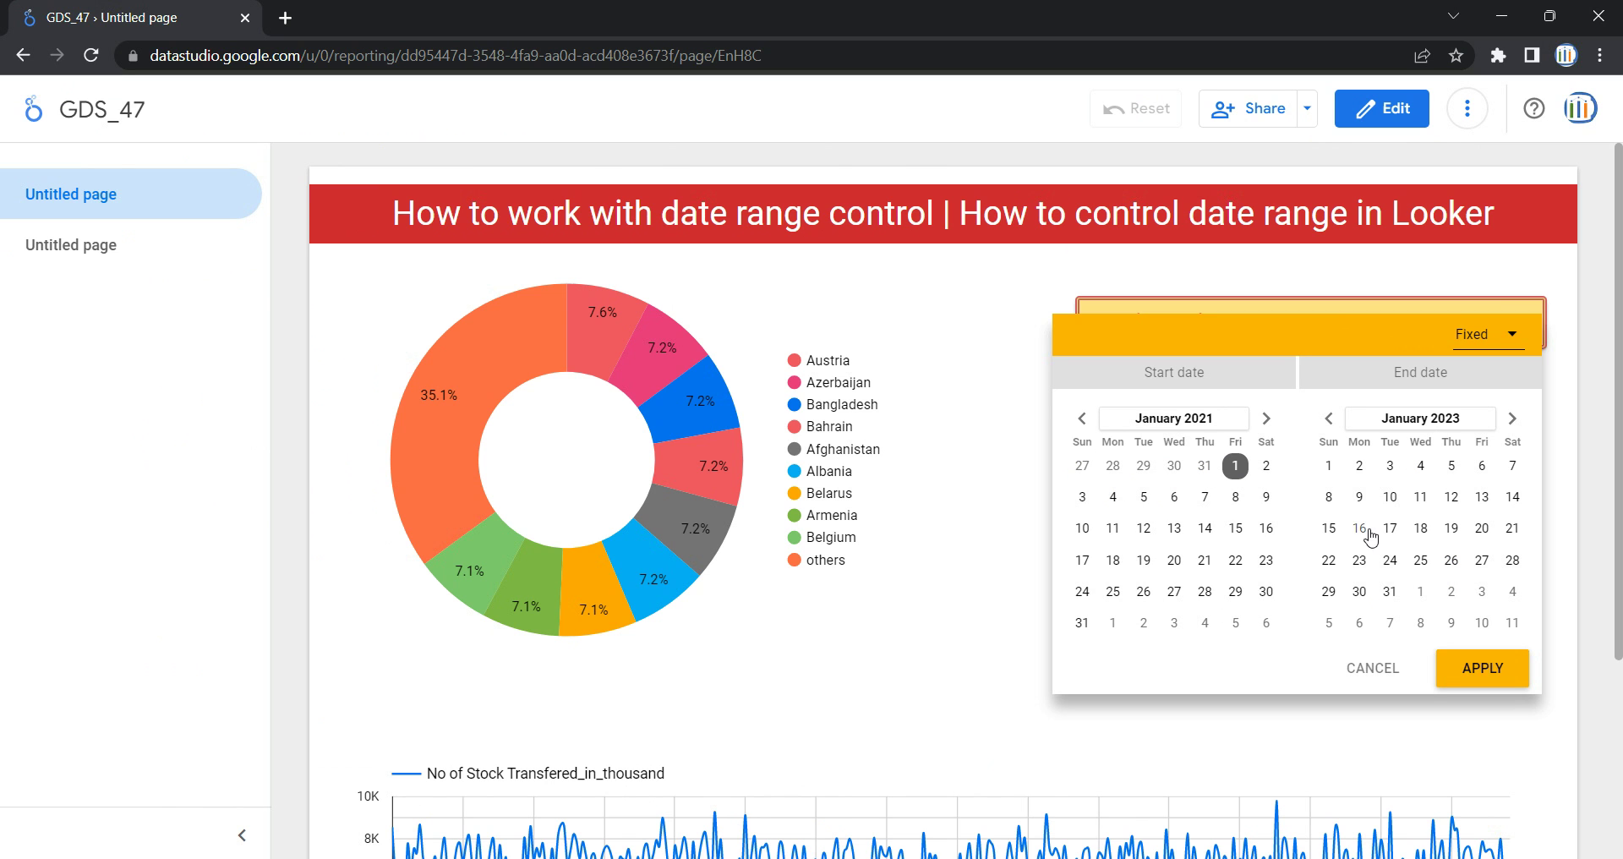
click(1512, 497)
click(1492, 676)
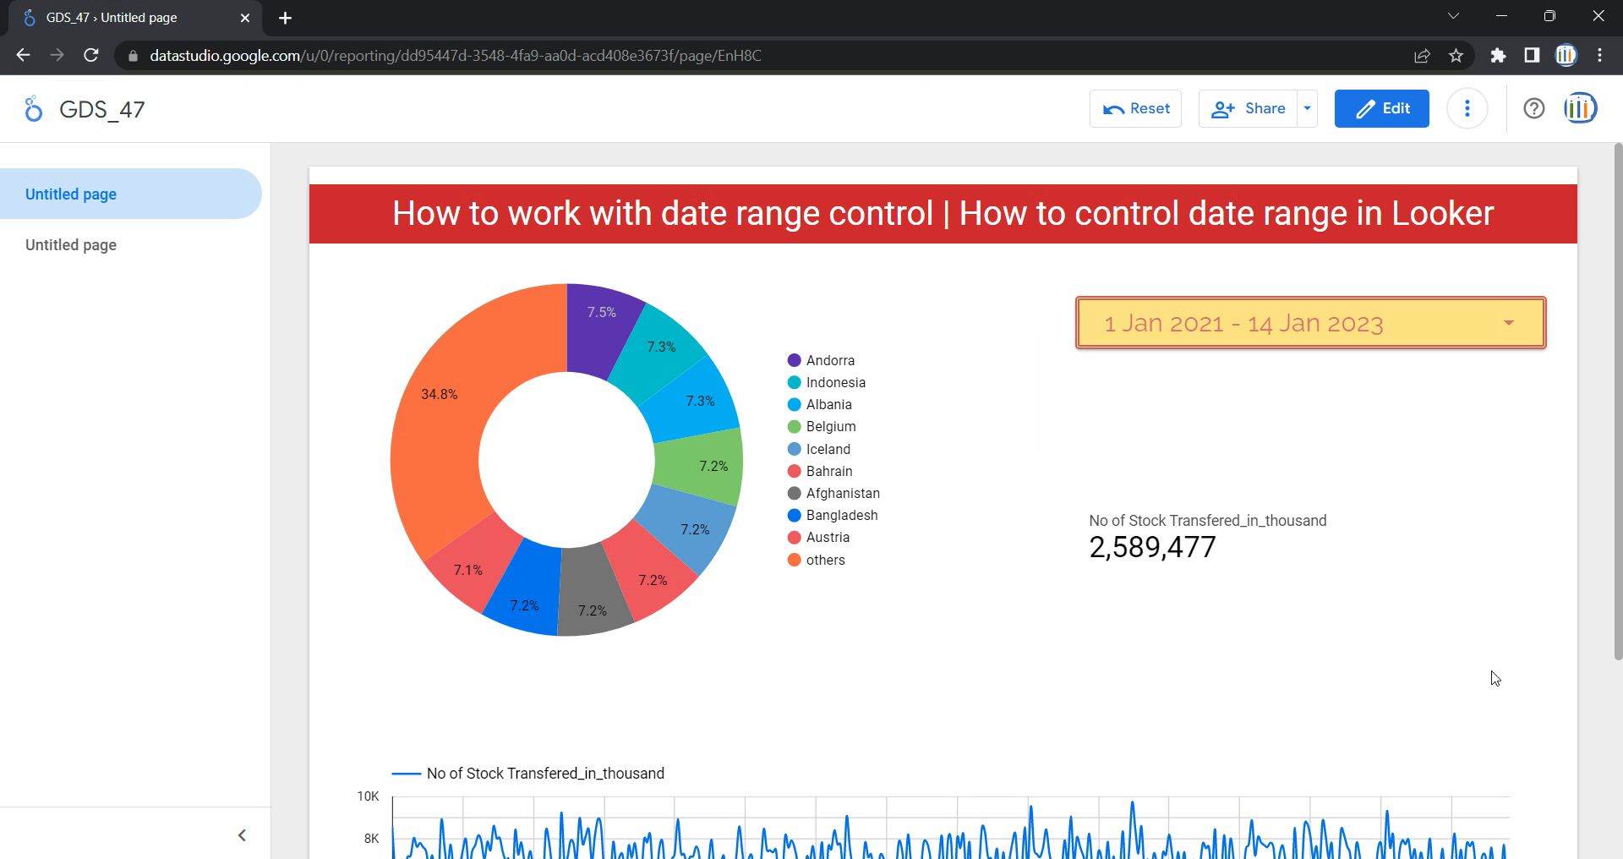
Step: Examine how the donut chart, scorecard and time series respond to the applied date range
scroll(1326, 633, down, 1)
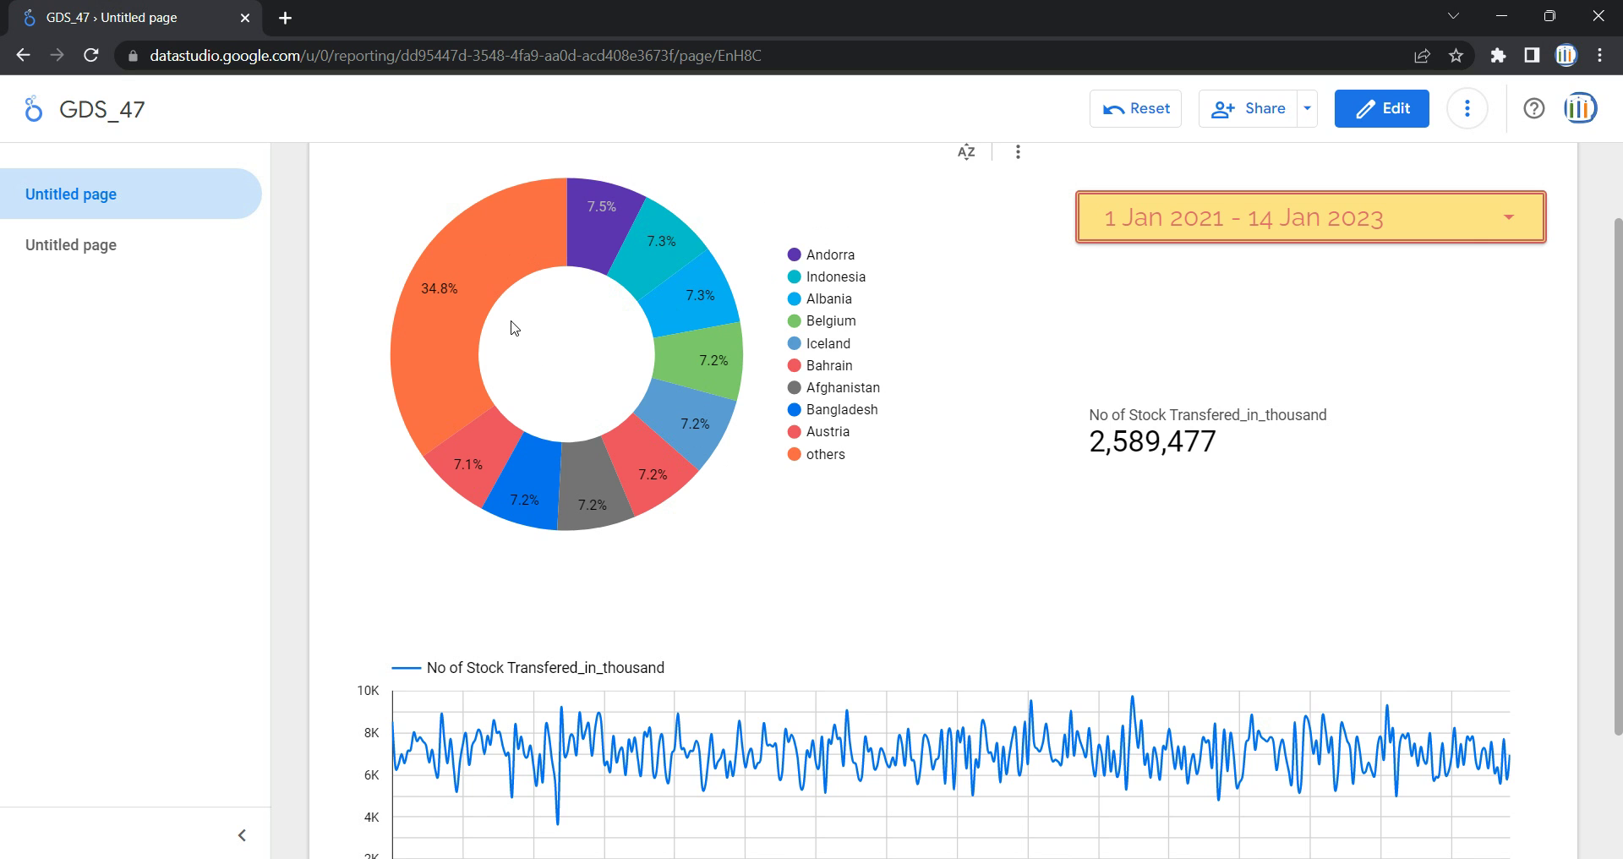
mouse_move(636, 524)
scroll(636, 524, down, 1)
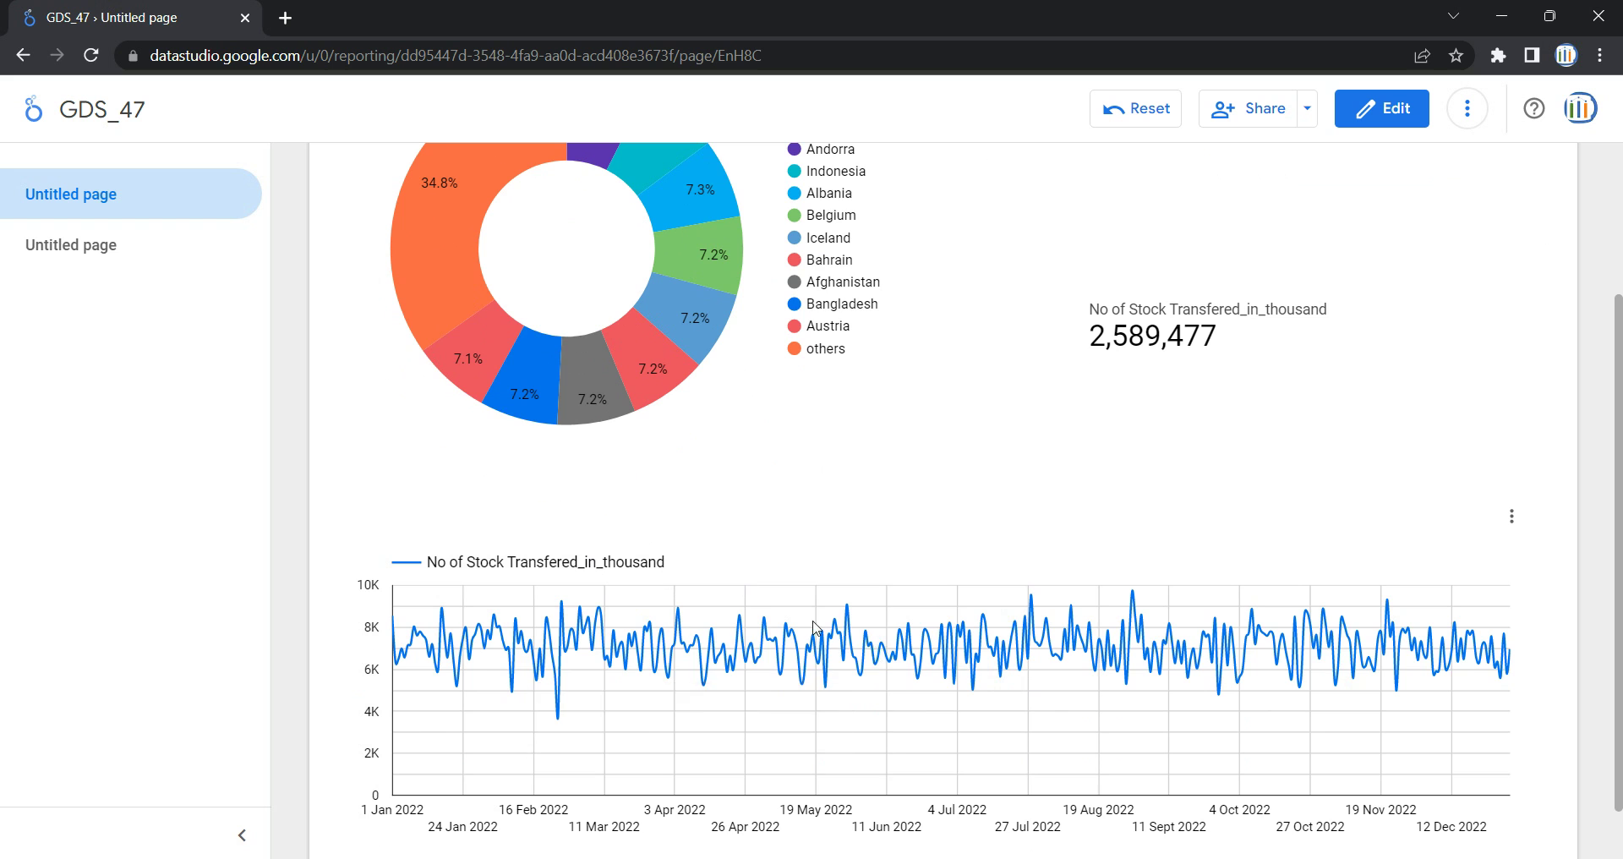
scroll(682, 374, up, 3)
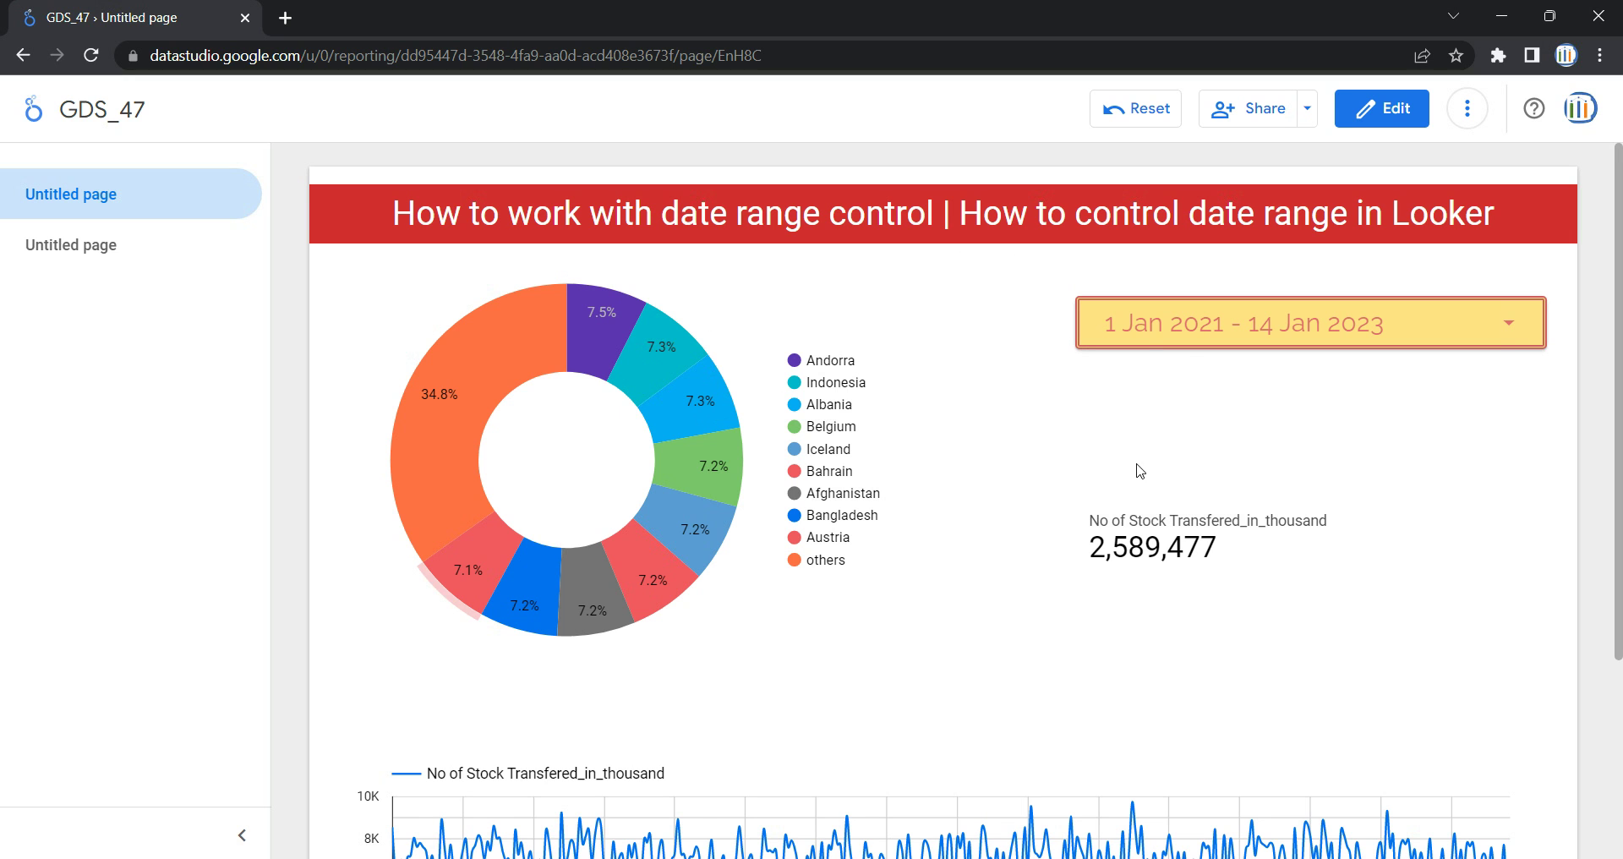
Step: Collapse the page list, check the second page for the date range control, and return to the control on the first page
click(241, 835)
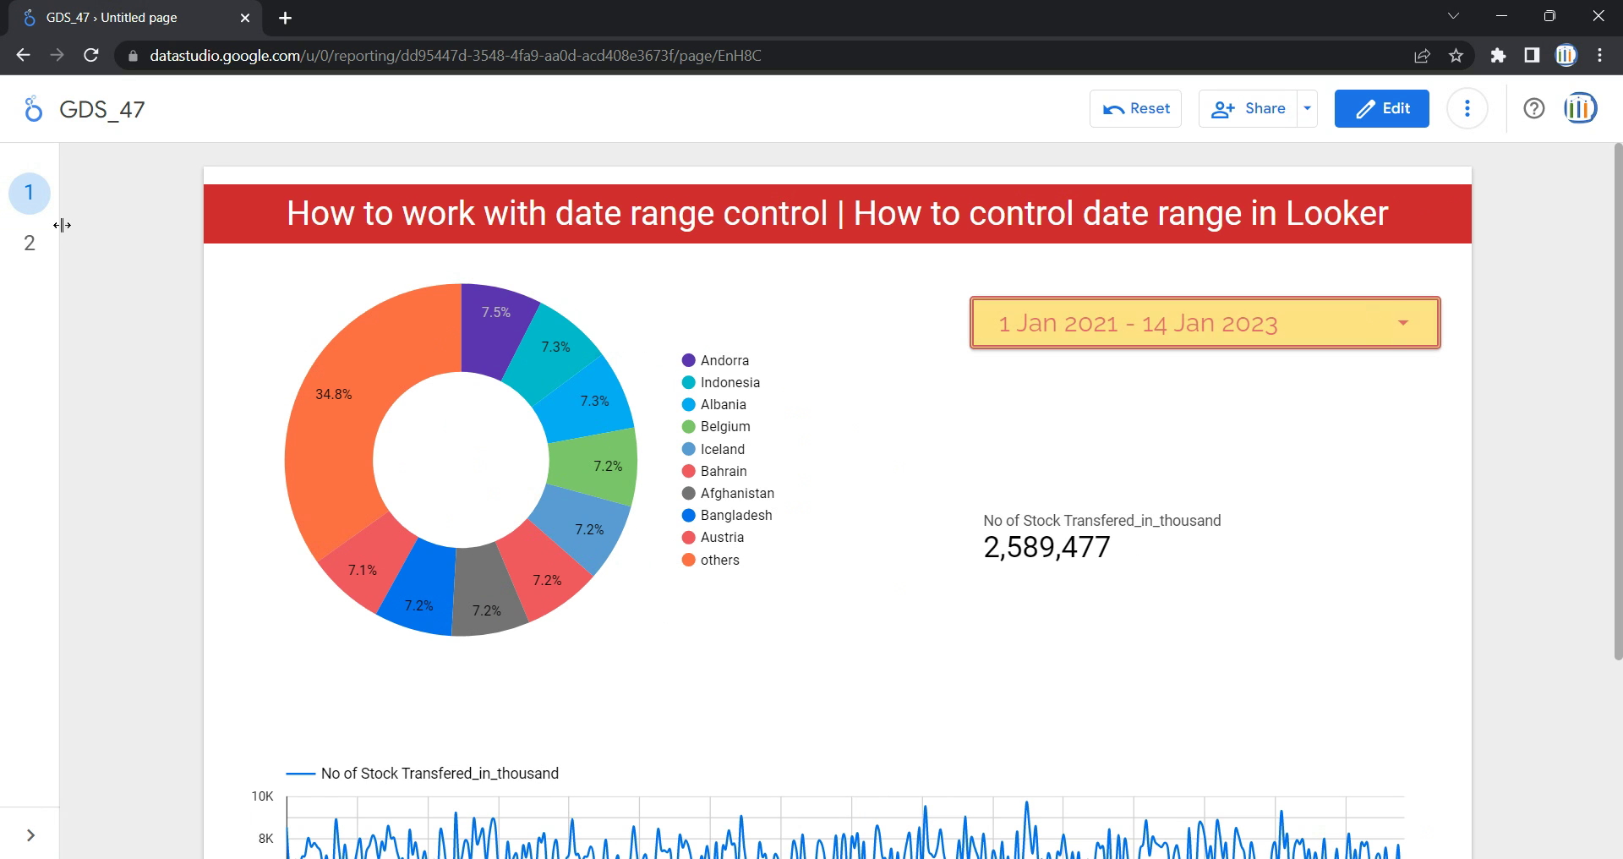
click(29, 243)
scroll(744, 415, down, 2)
scroll(659, 414, up, 2)
click(44, 201)
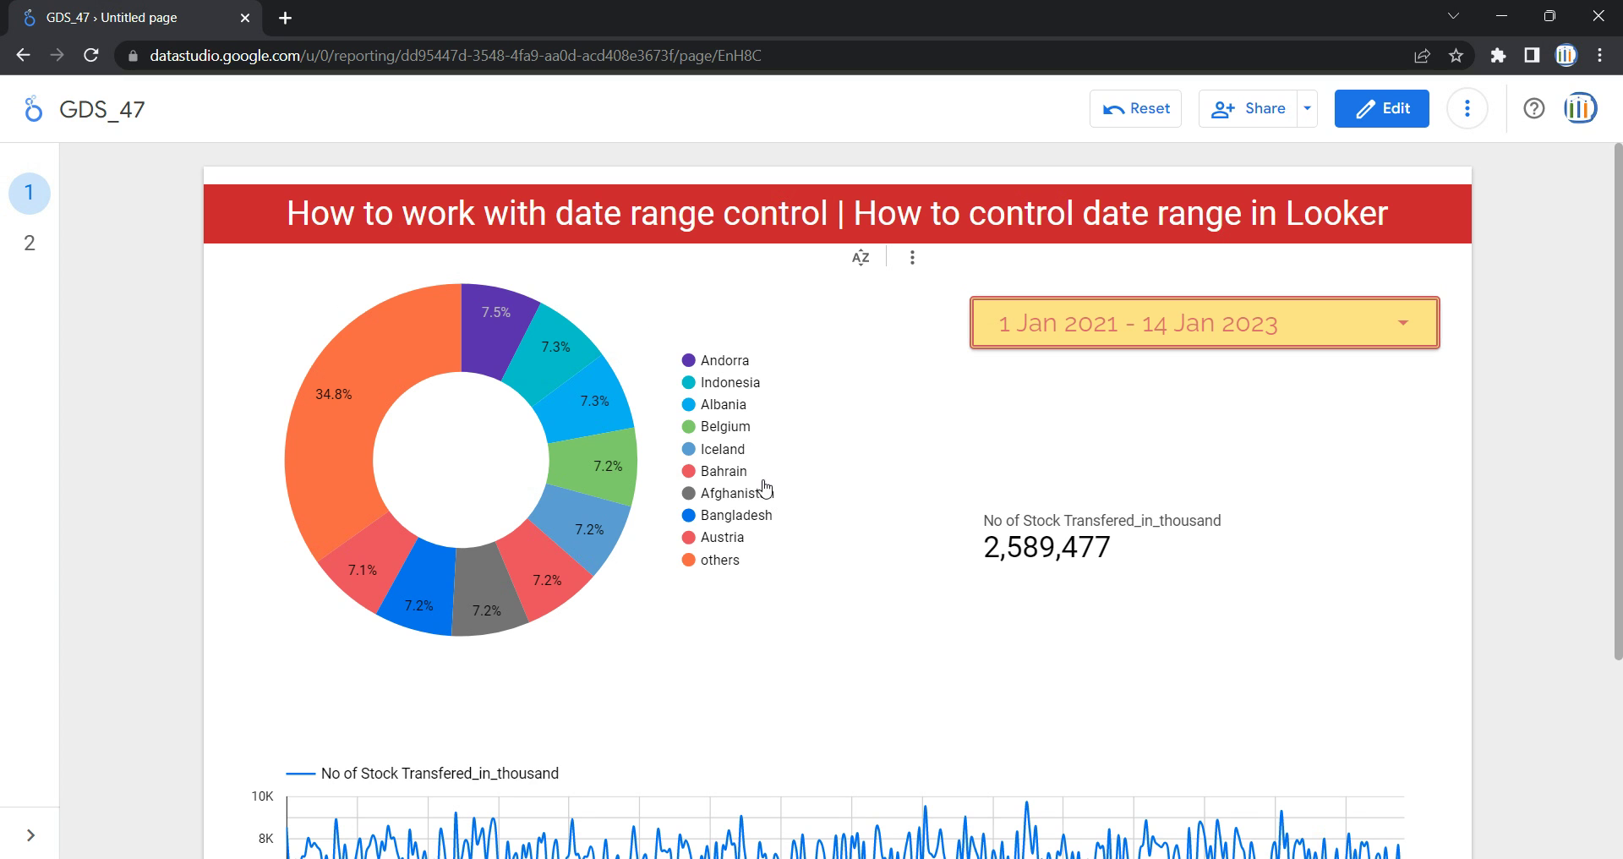
click(1081, 310)
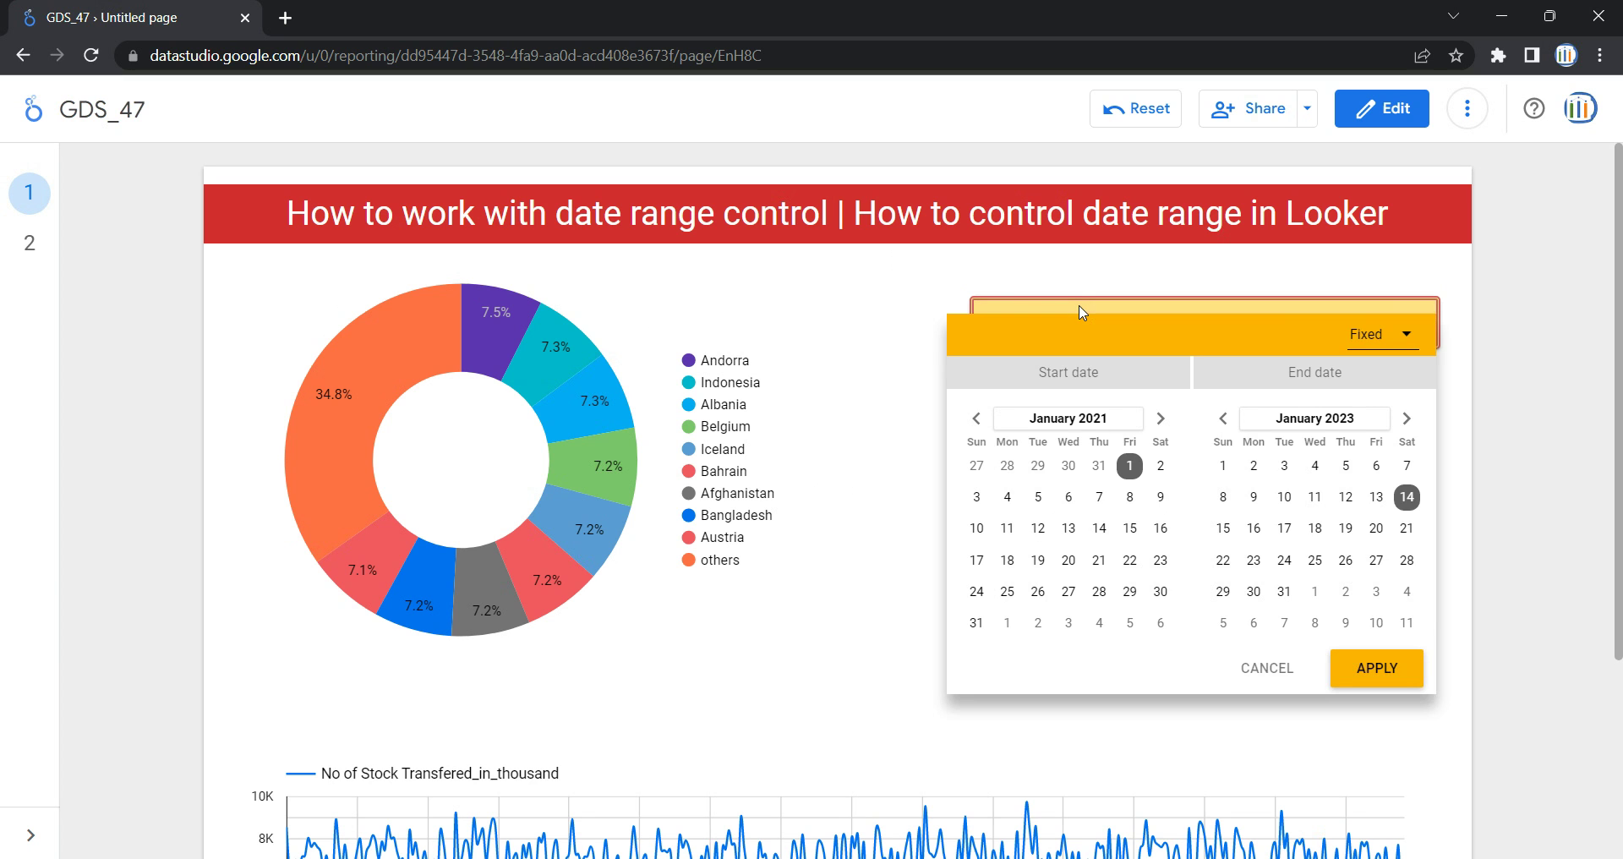
click(1088, 303)
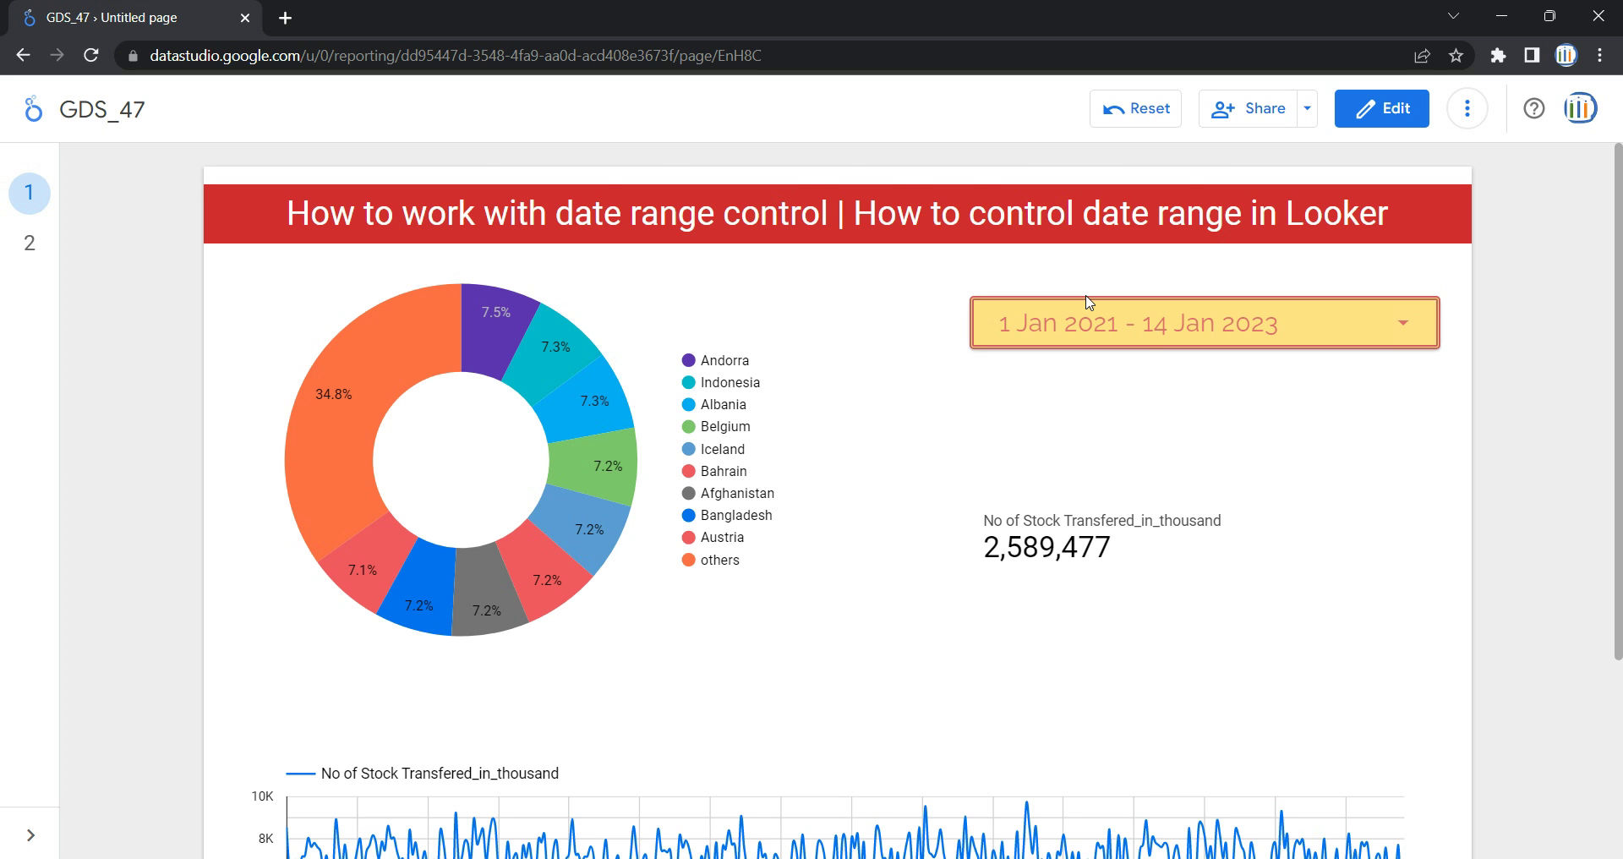
Step: Return to edit mode, make the date range control report-level, and check for it on the second page
key(ctrl+shift+e)
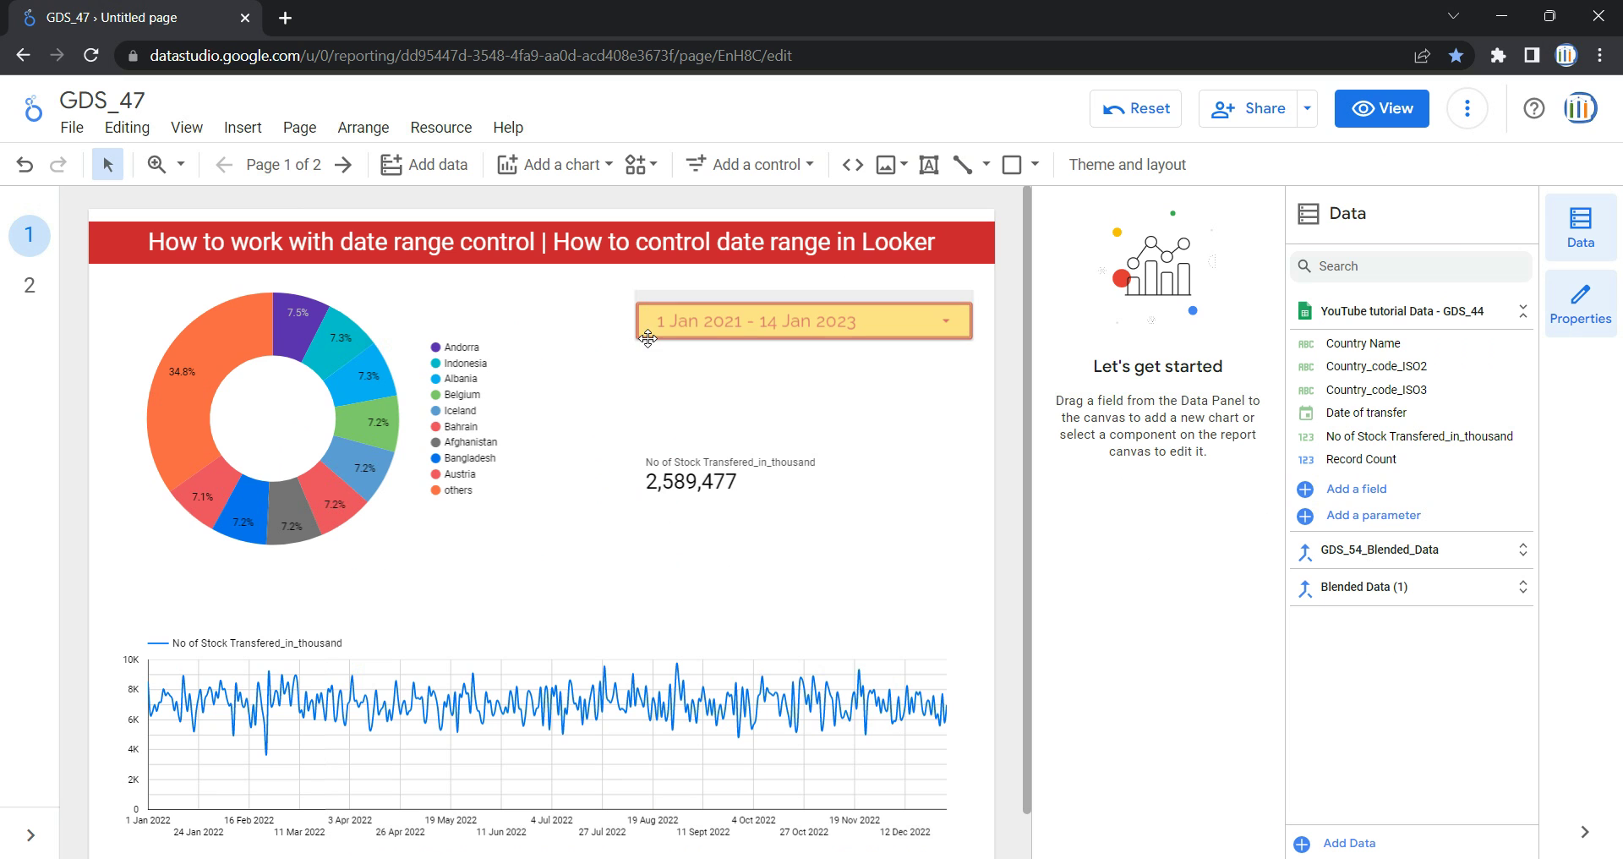
click(798, 296)
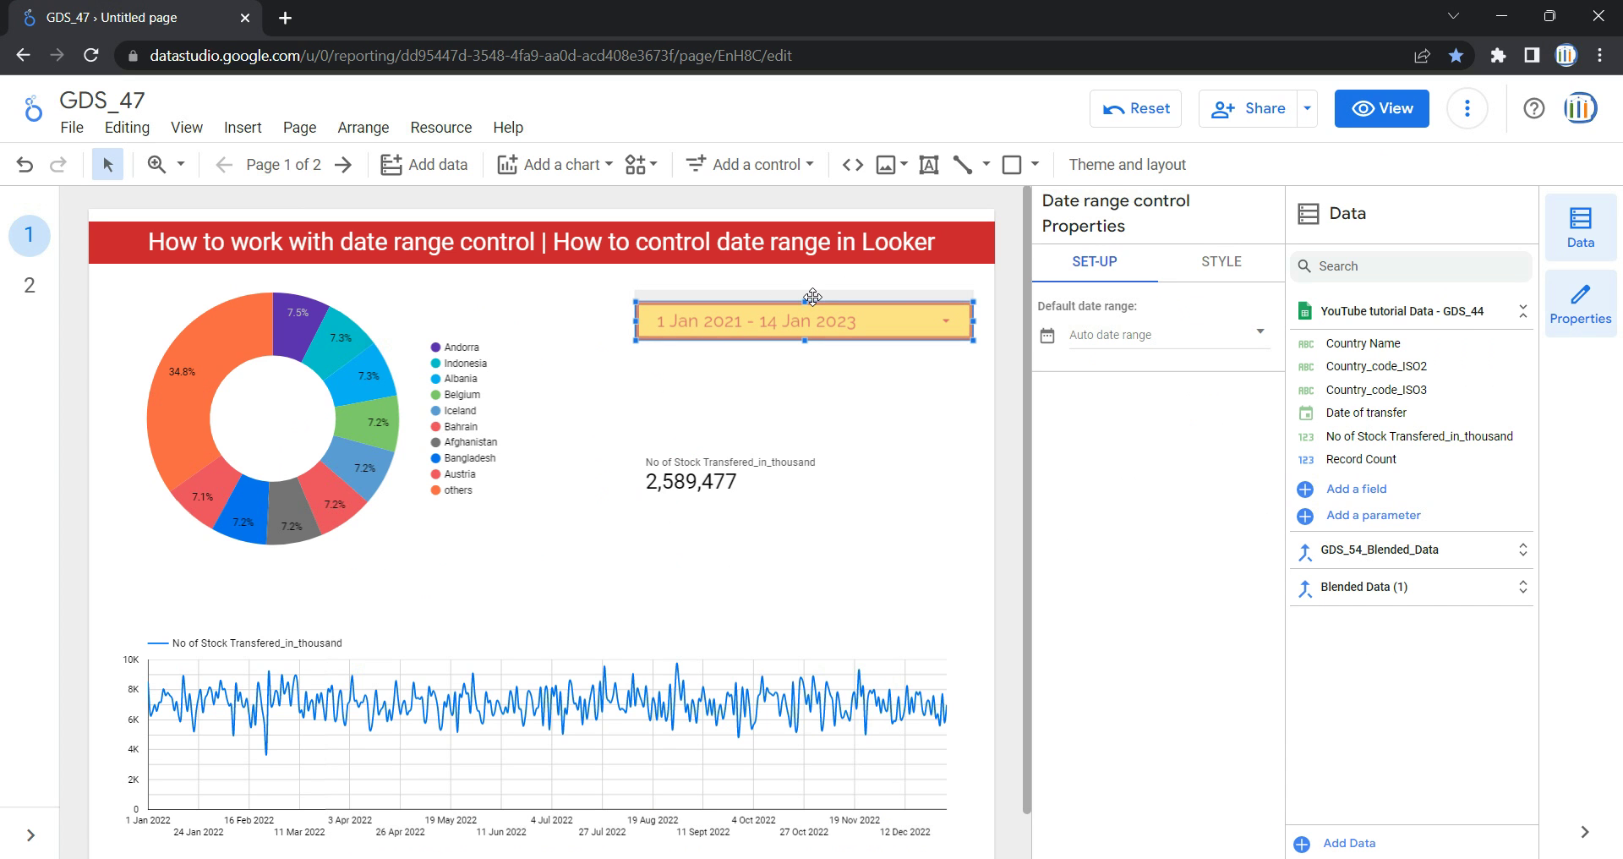
right_click(727, 321)
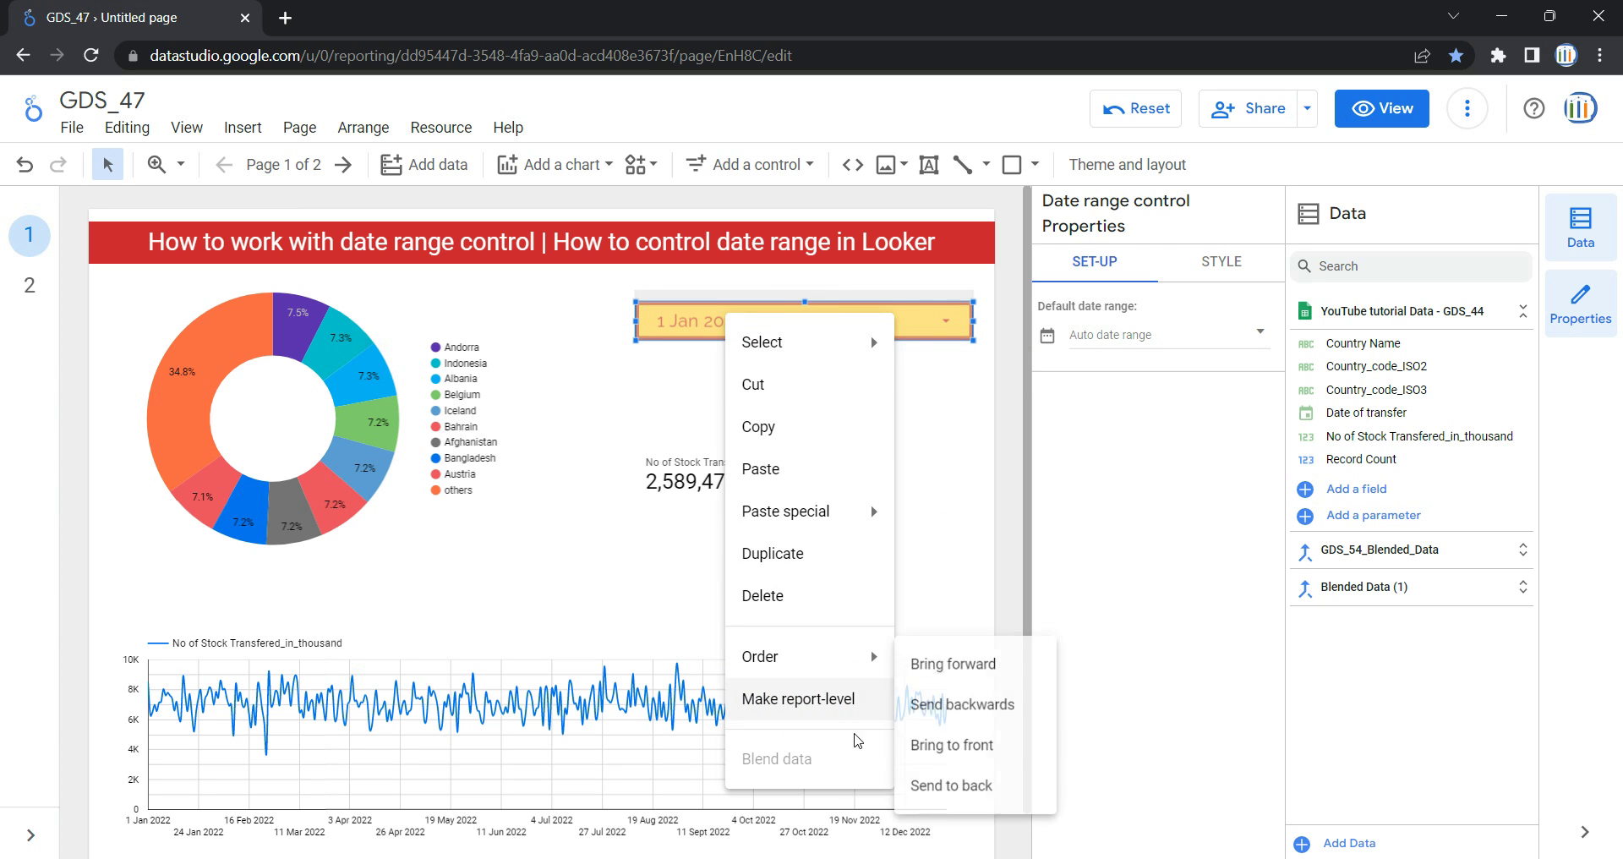
click(820, 702)
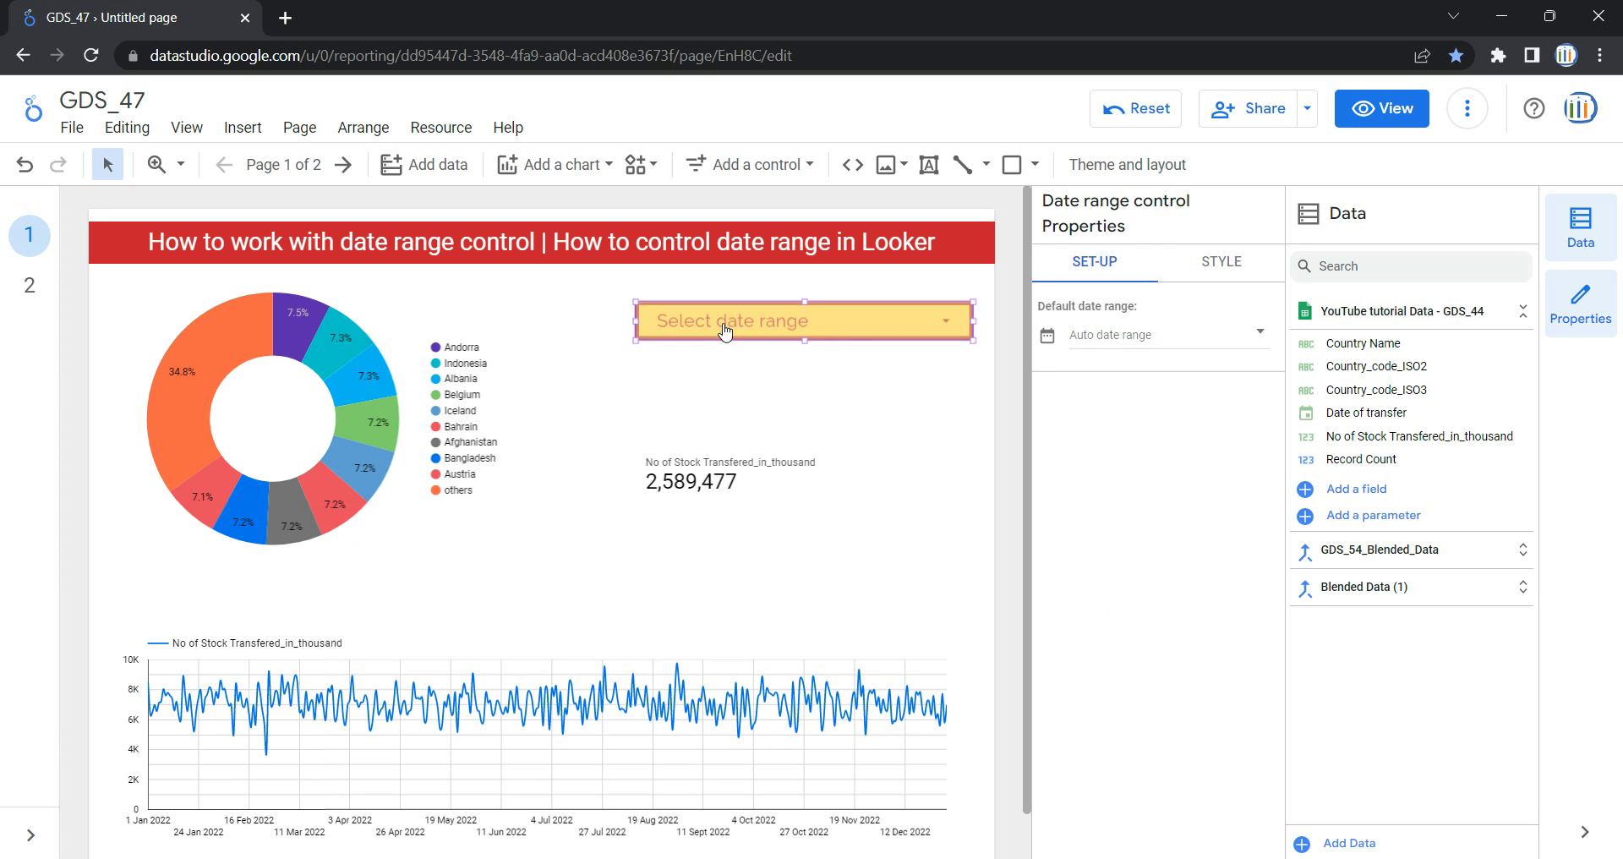
click(30, 285)
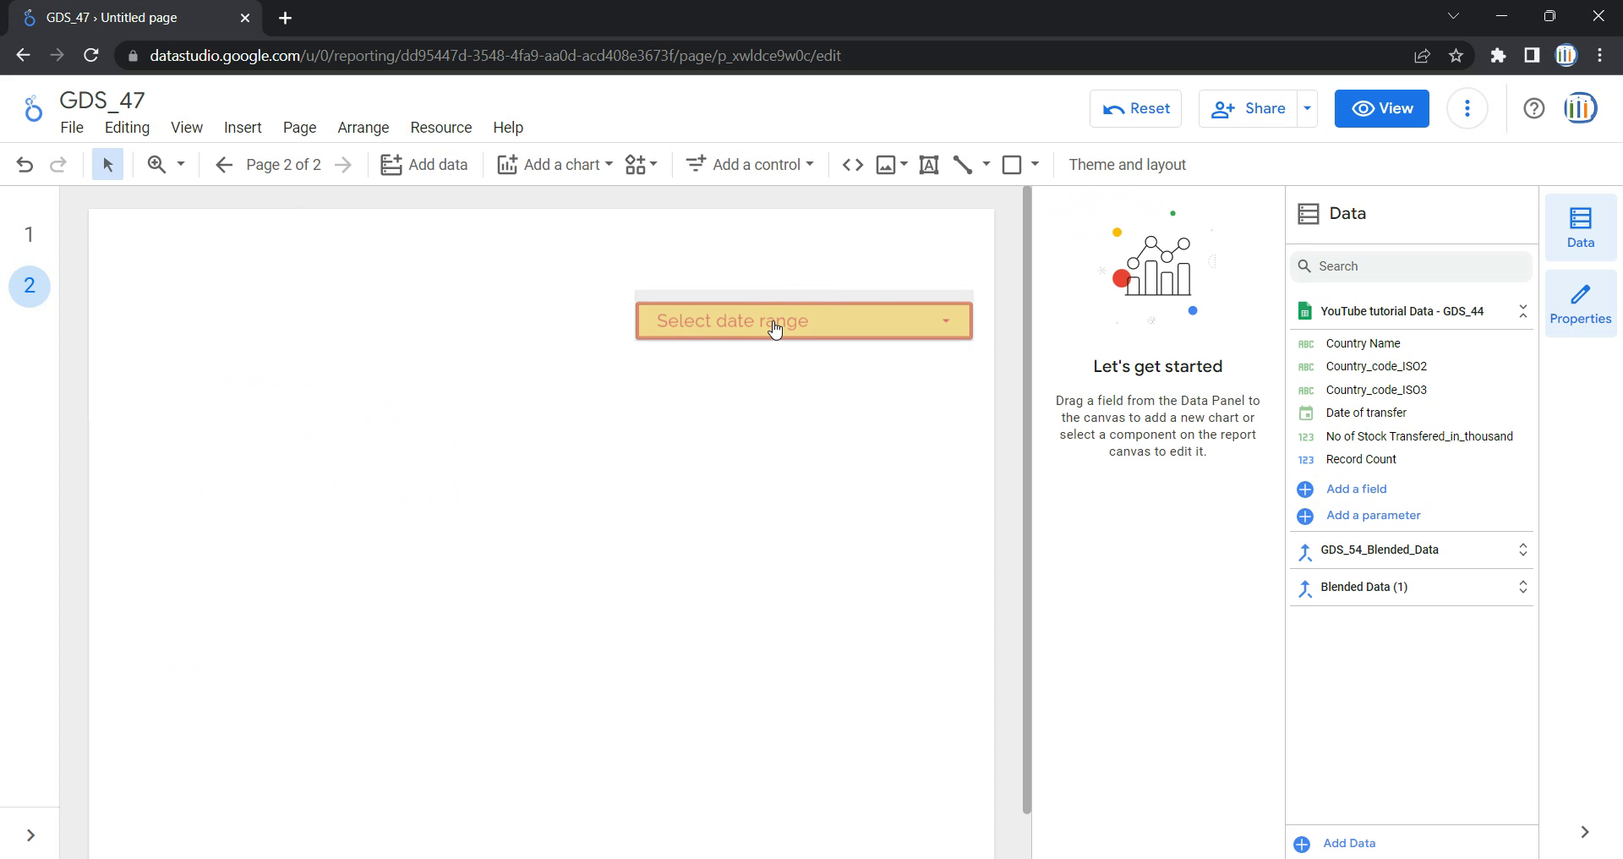
click(29, 236)
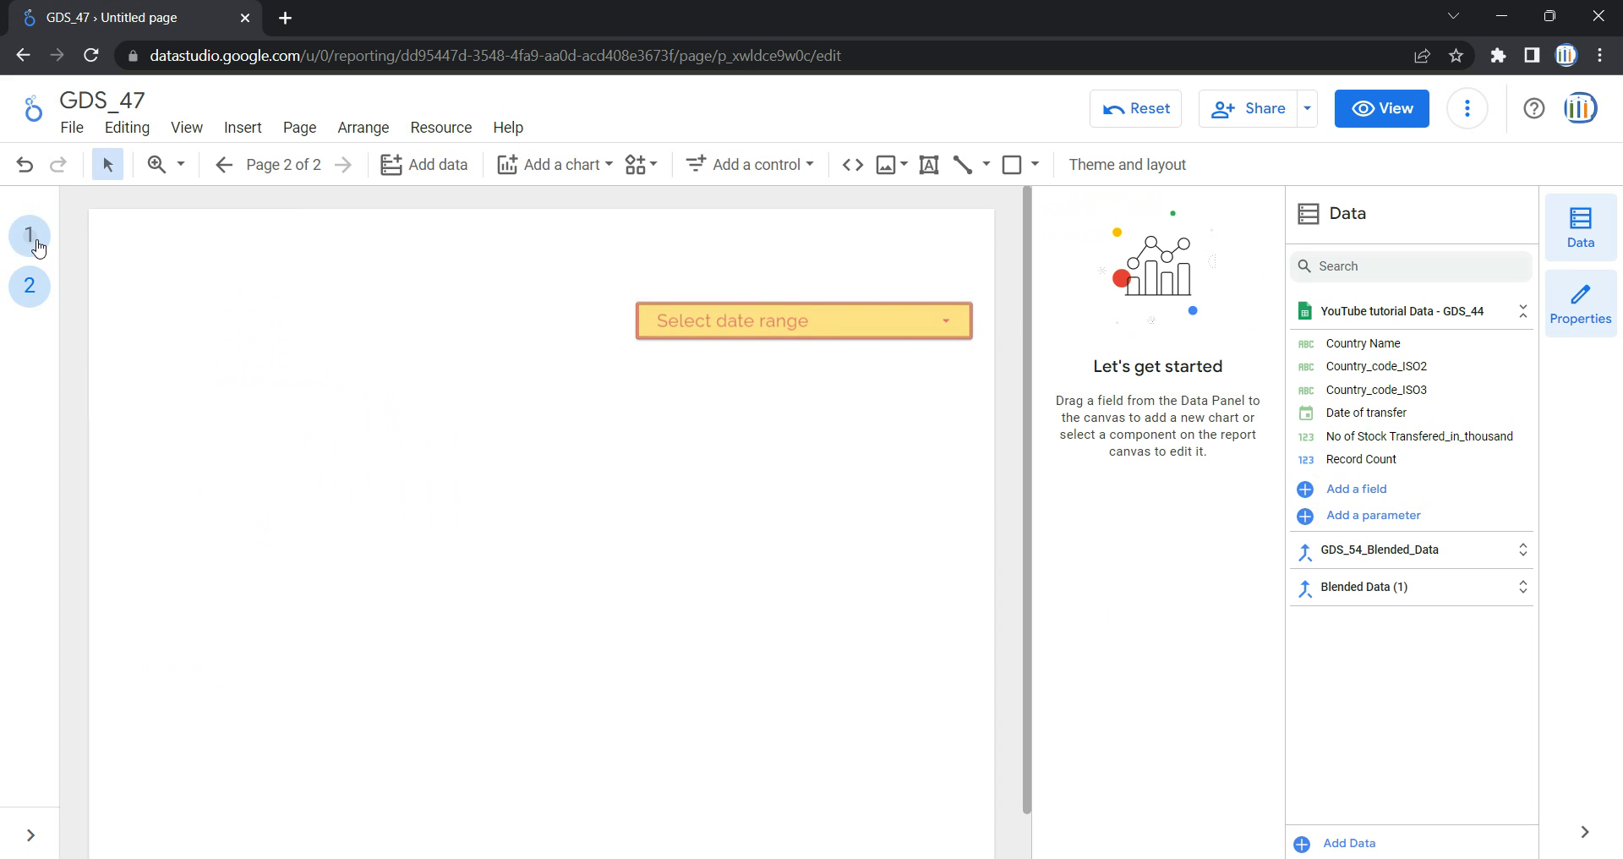
Step: Apply 1 Jan 2021 to 1 Jan 2023 in the first page's date range control and check the selection on the second page
click(933, 315)
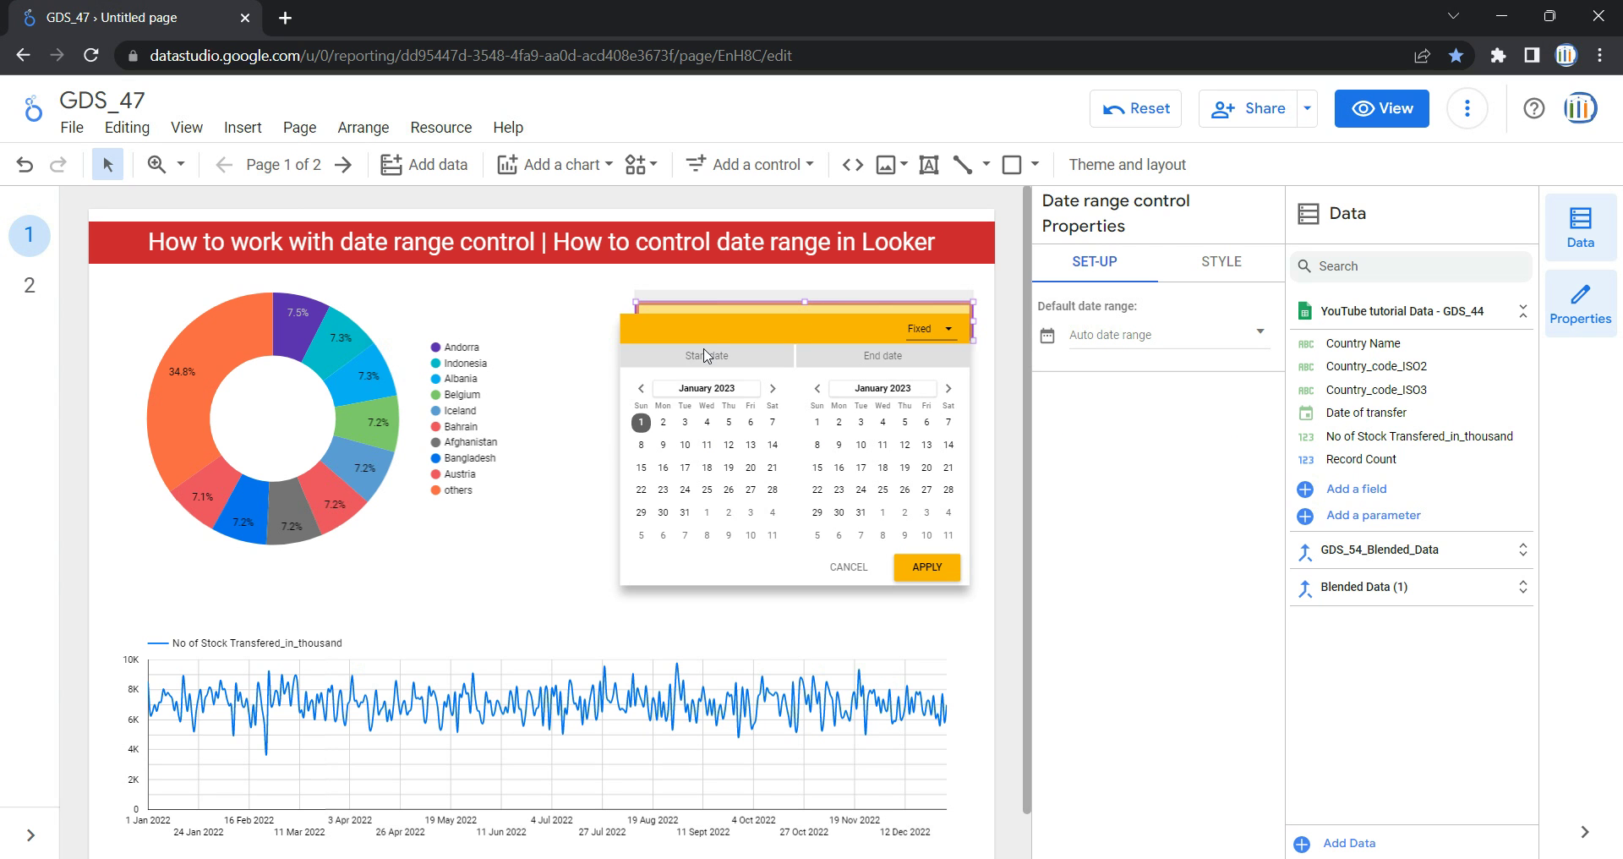
click(720, 388)
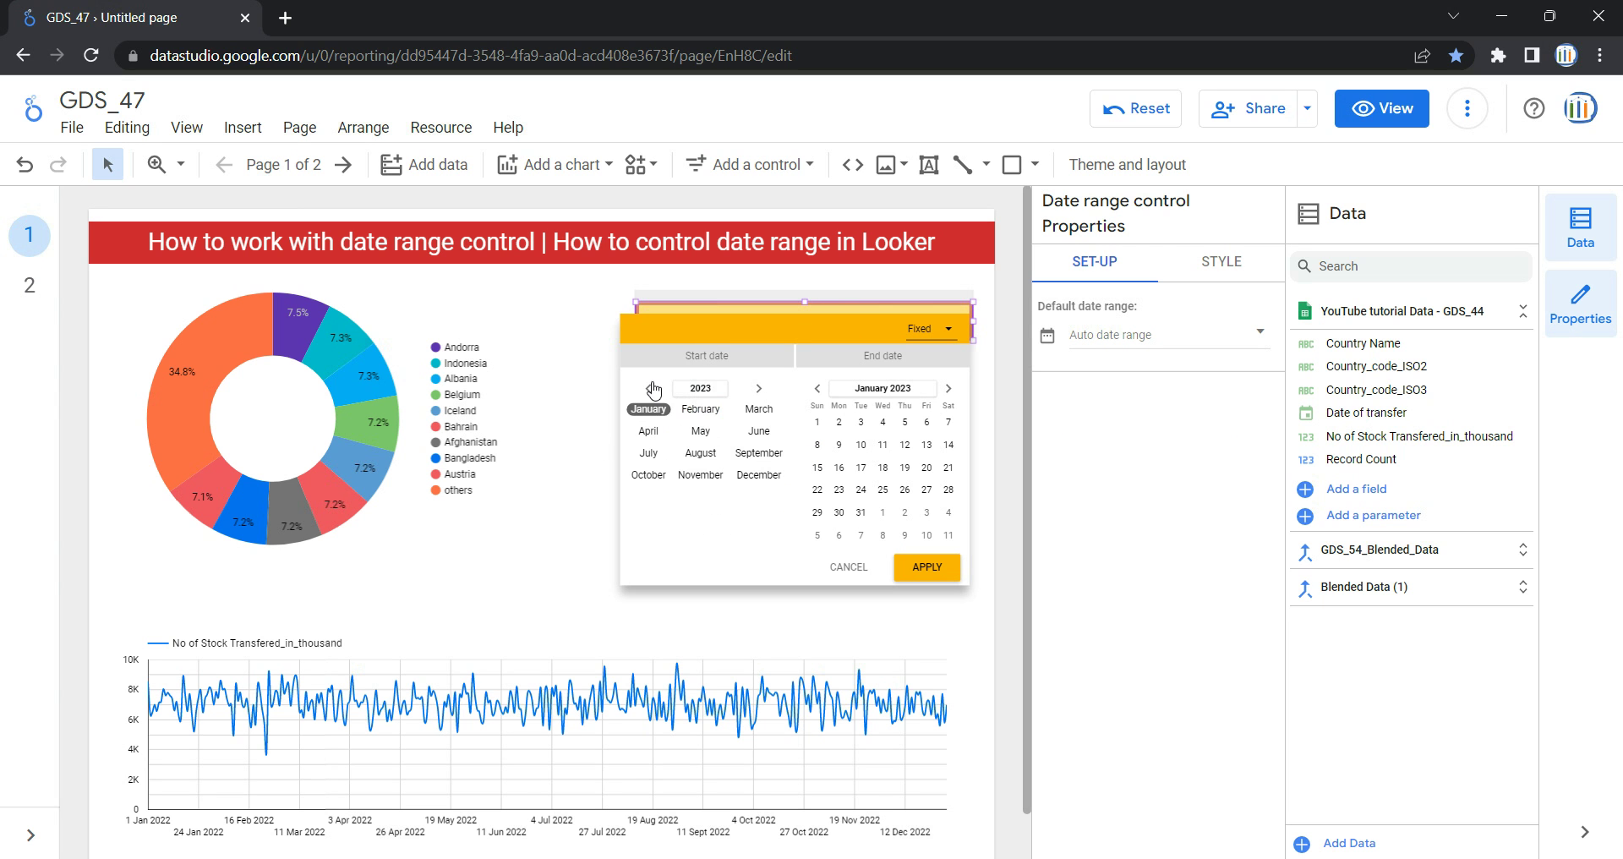
click(701, 388)
click(638, 409)
click(644, 410)
click(749, 422)
click(816, 421)
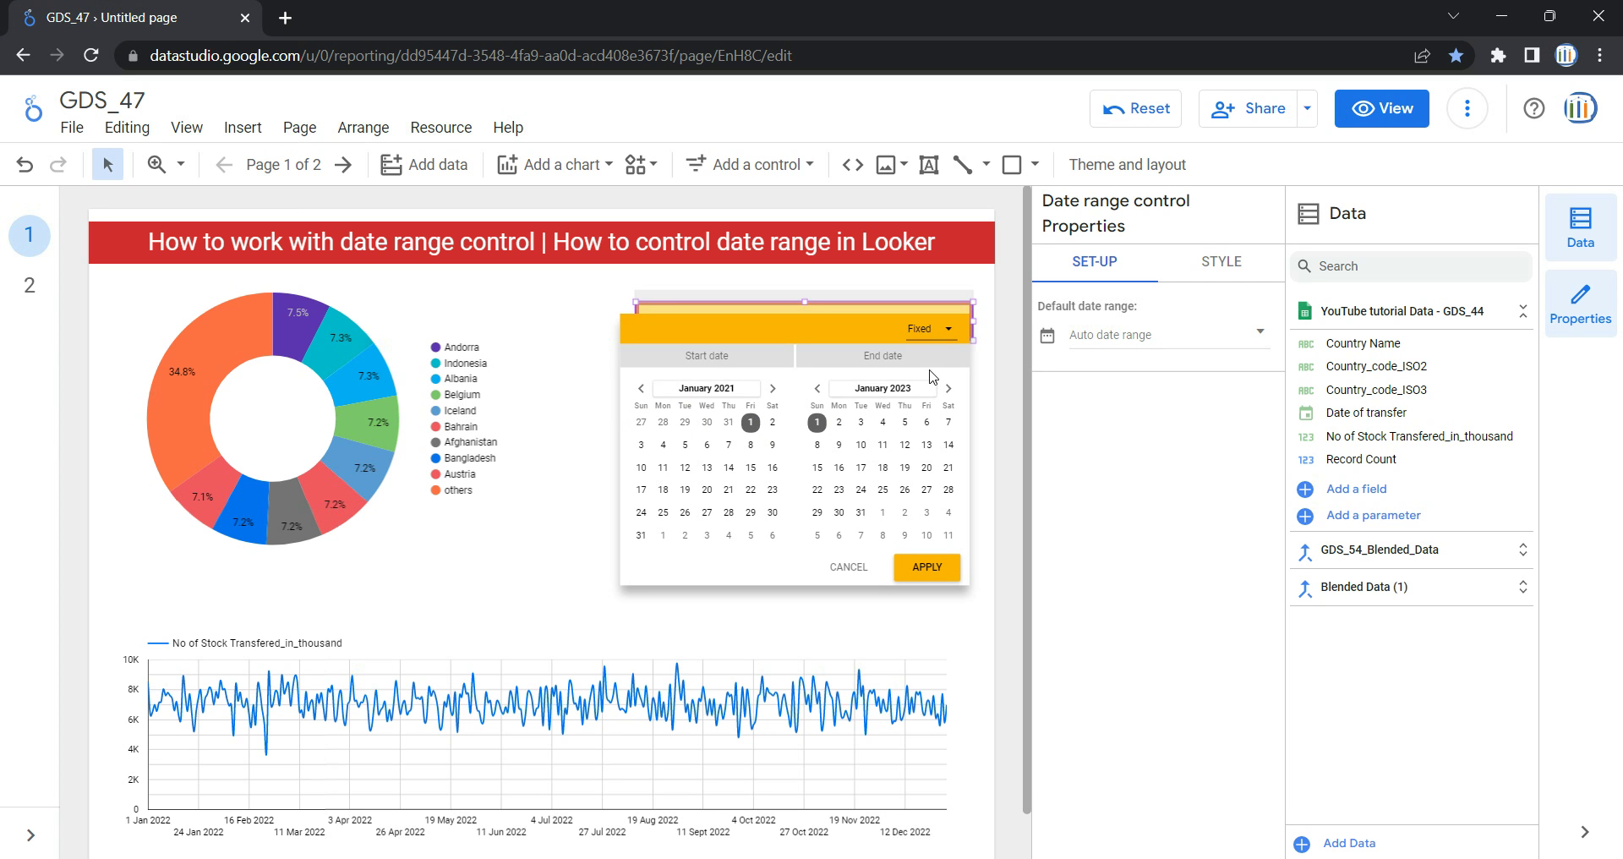
click(948, 575)
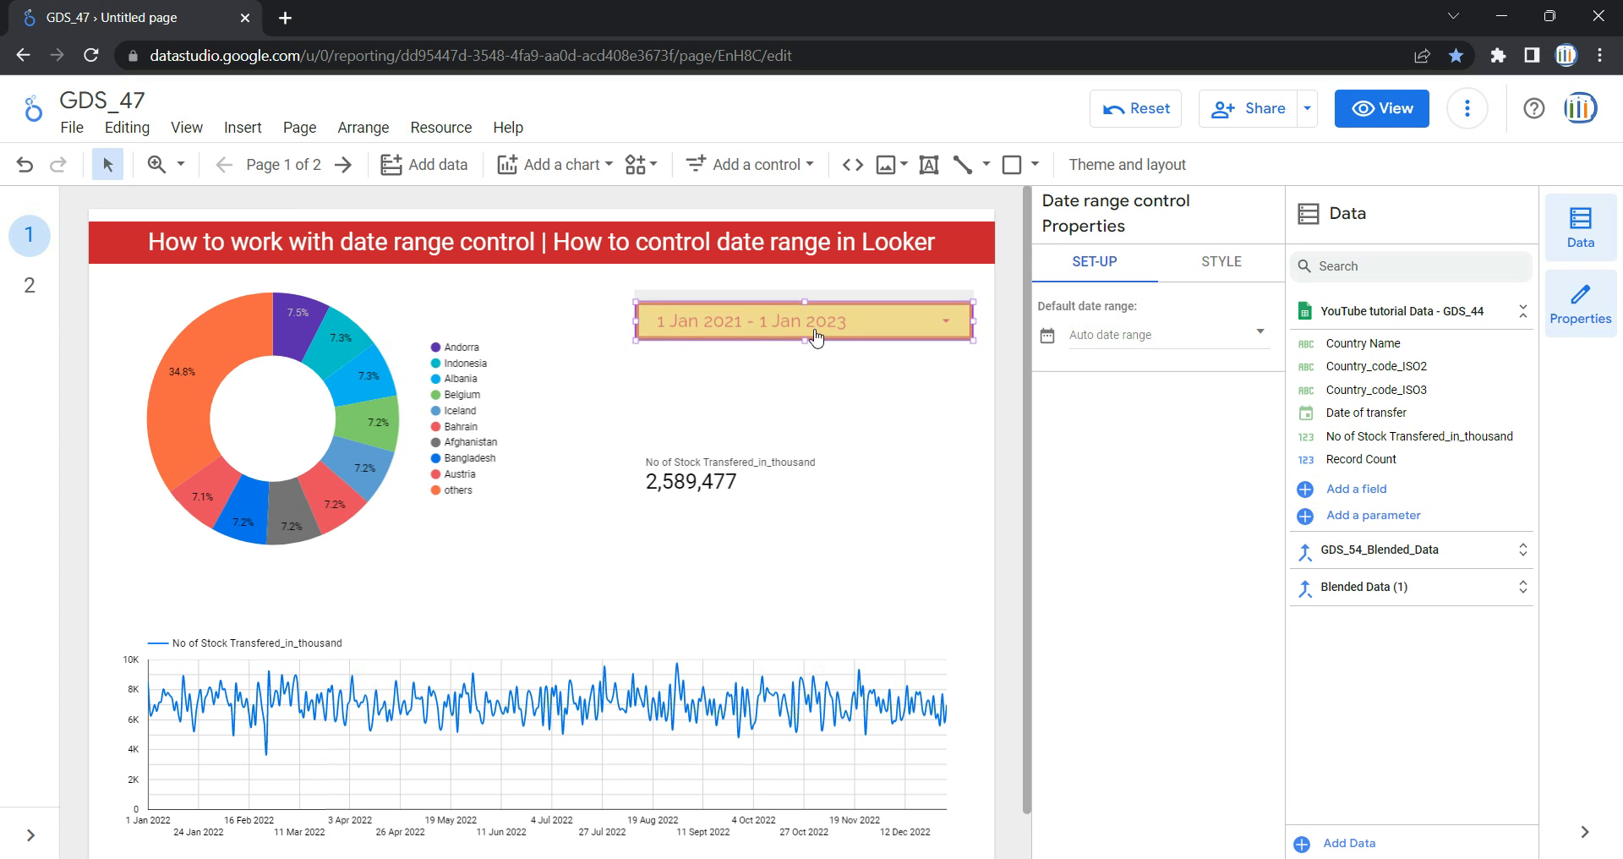
click(30, 285)
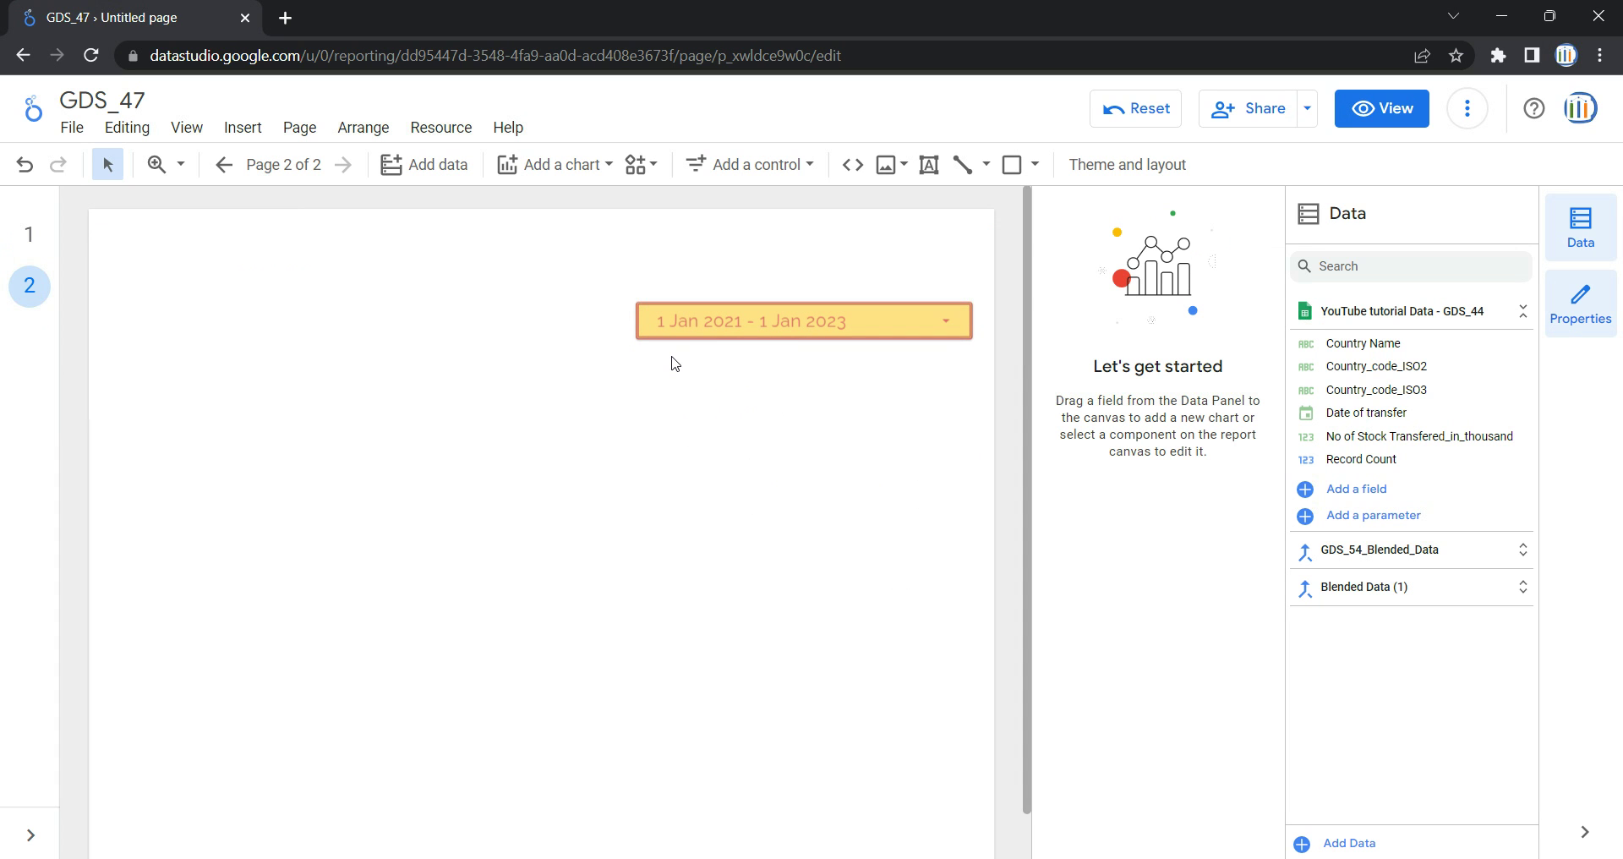
click(30, 234)
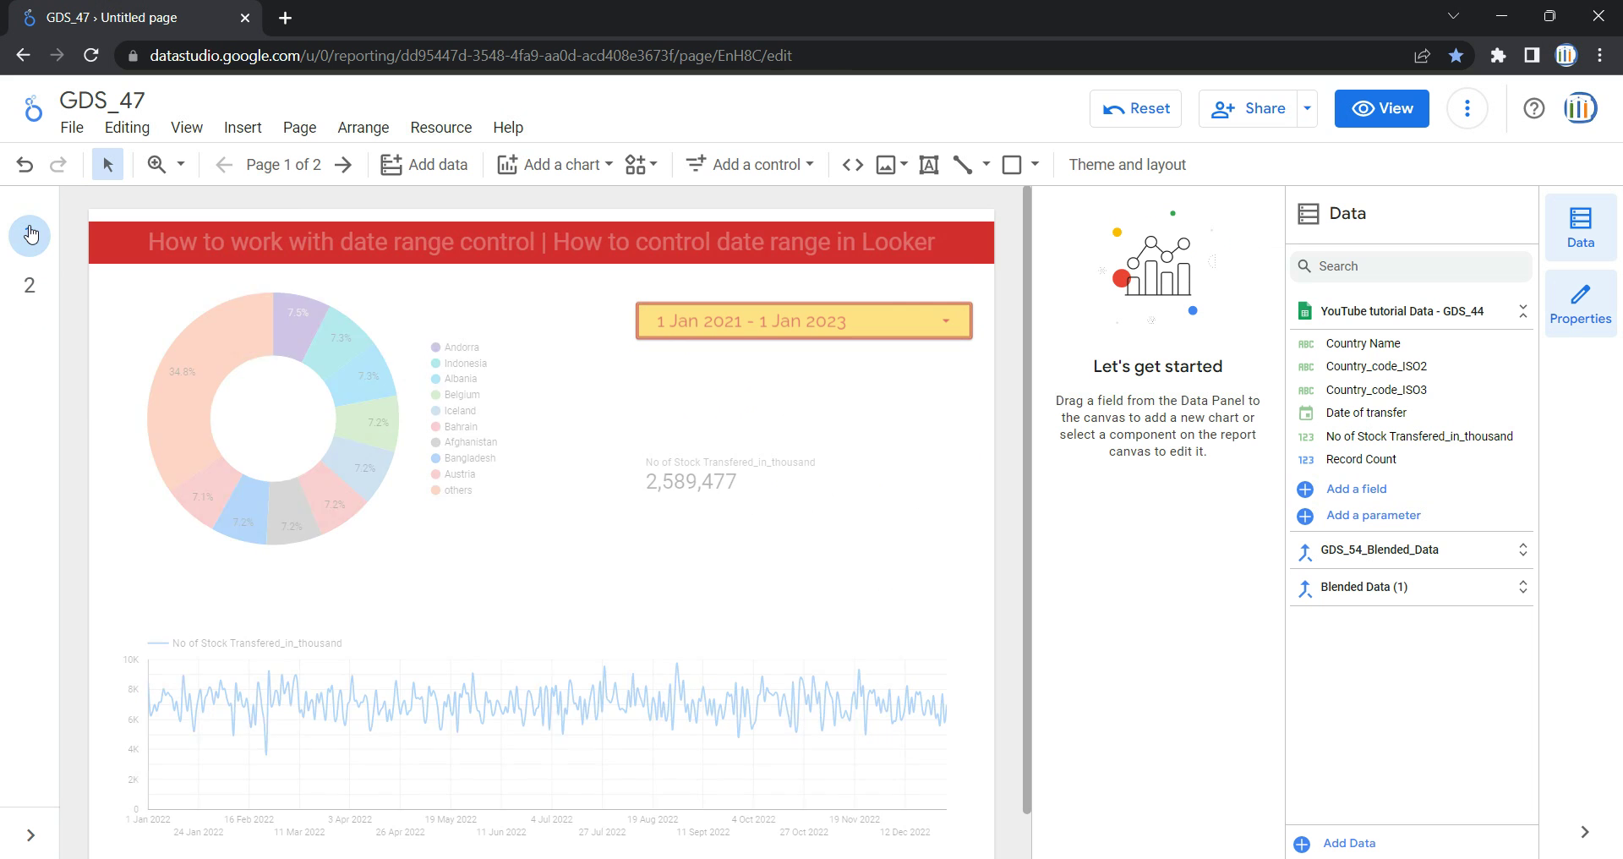